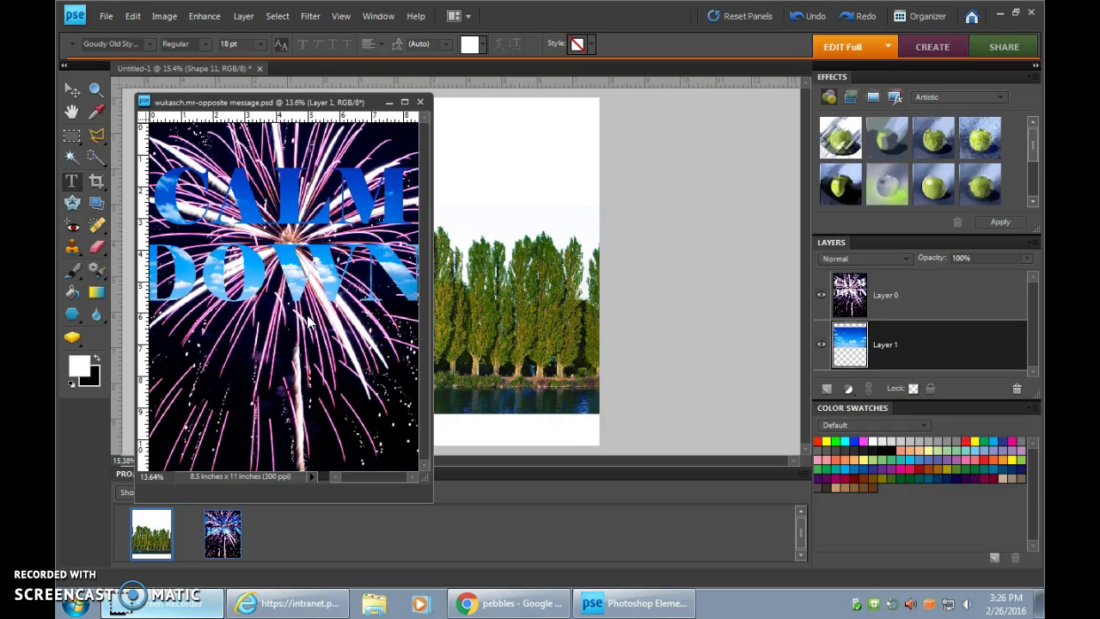
Step: Dock the floating CALM DOWN fireworks document into the tab bar with the other open files
{"action": "left_click_drag", "start_coordinate": [309, 322], "coordinate": [331, 305]}
{"action": "left_click_drag", "start_coordinate": [266, 102], "coordinate": [374, 81]}
{"action": "mouse_move", "coordinate": [368, 172]}
{"action": "left_mouse_down"}
{"action": "mouse_move", "coordinate": [454, 283]}
{"action": "mouse_move", "coordinate": [570, 245]}
{"action": "mouse_move", "coordinate": [401, 194]}
{"action": "mouse_move", "coordinate": [434, 271]}
{"action": "left_mouse_up"}
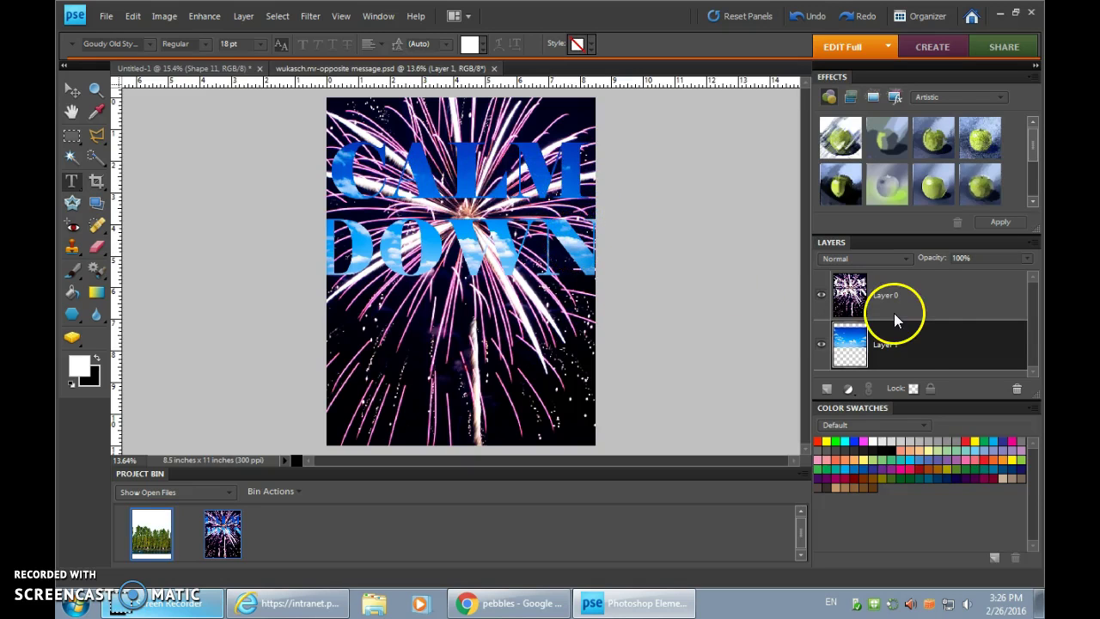
{"action": "left_click", "coordinate": [821, 346]}
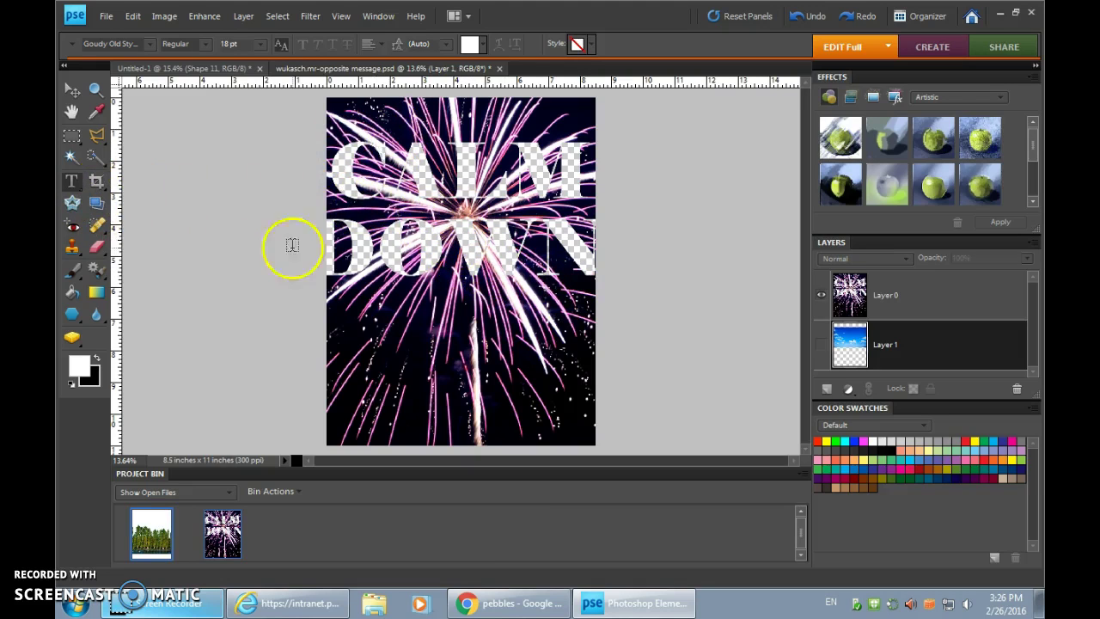
{"action": "left_click", "coordinate": [72, 184]}
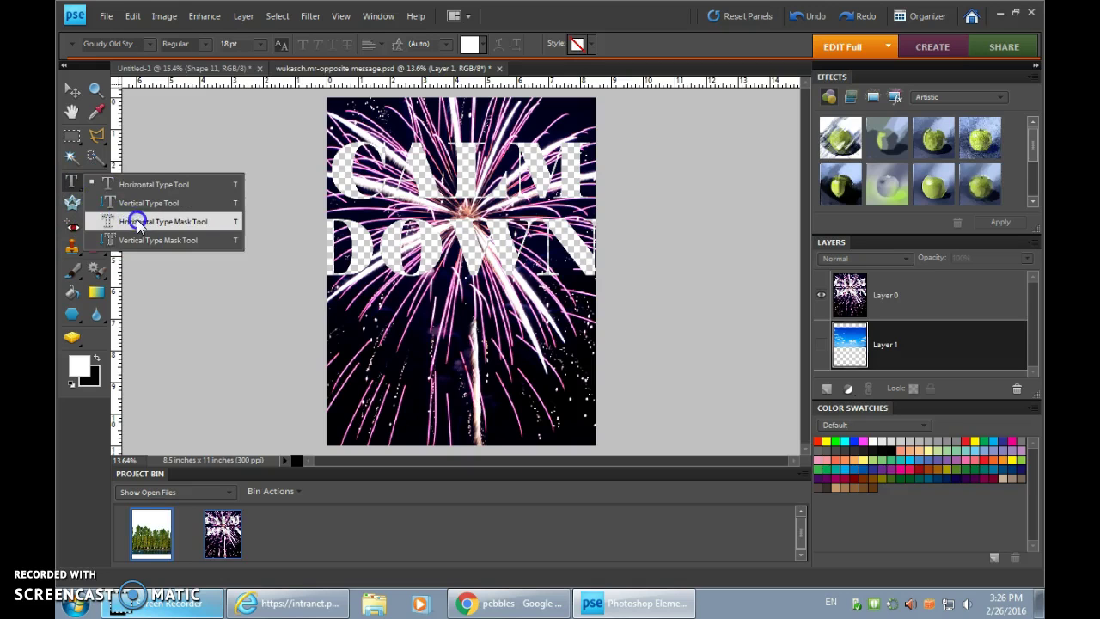
{"action": "left_click", "coordinate": [144, 221]}
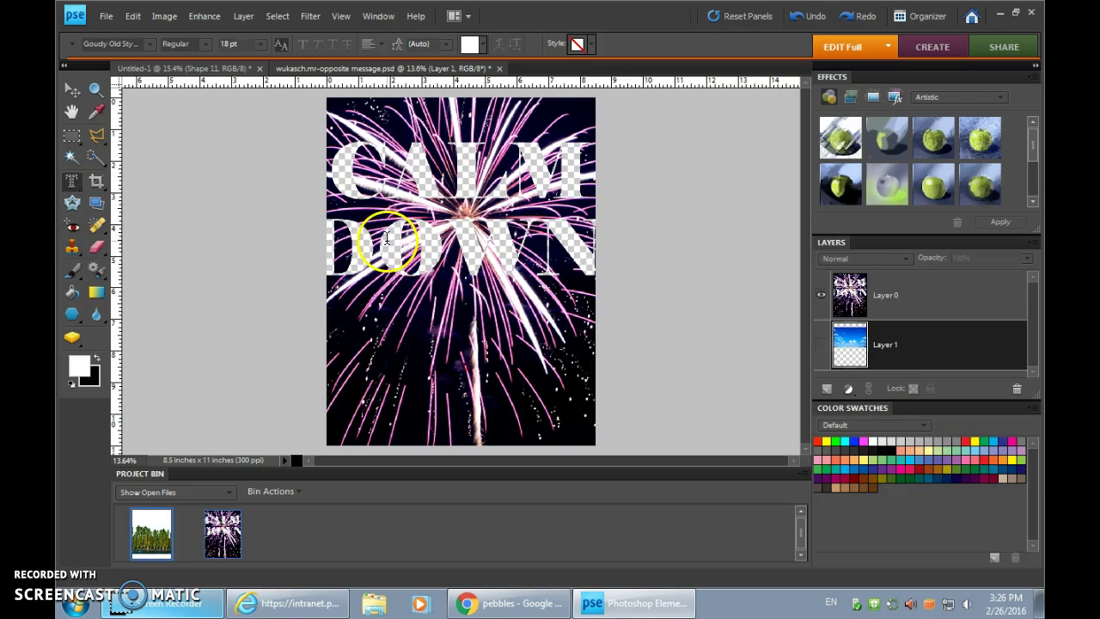
{"action": "left_click", "coordinate": [379, 248]}
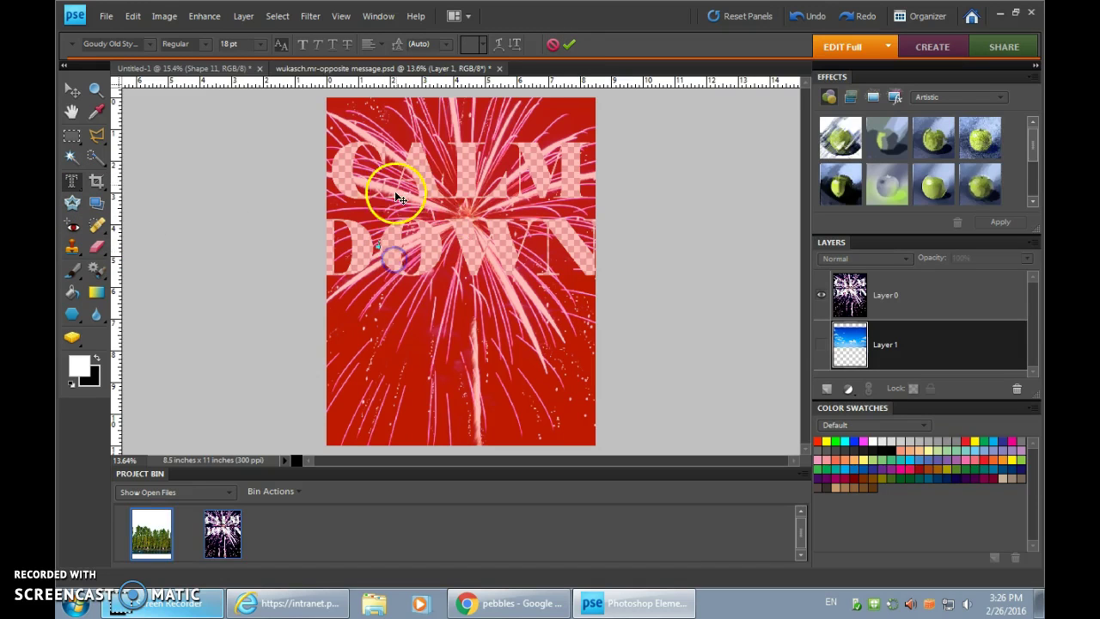
{"action": "left_click", "coordinate": [552, 44]}
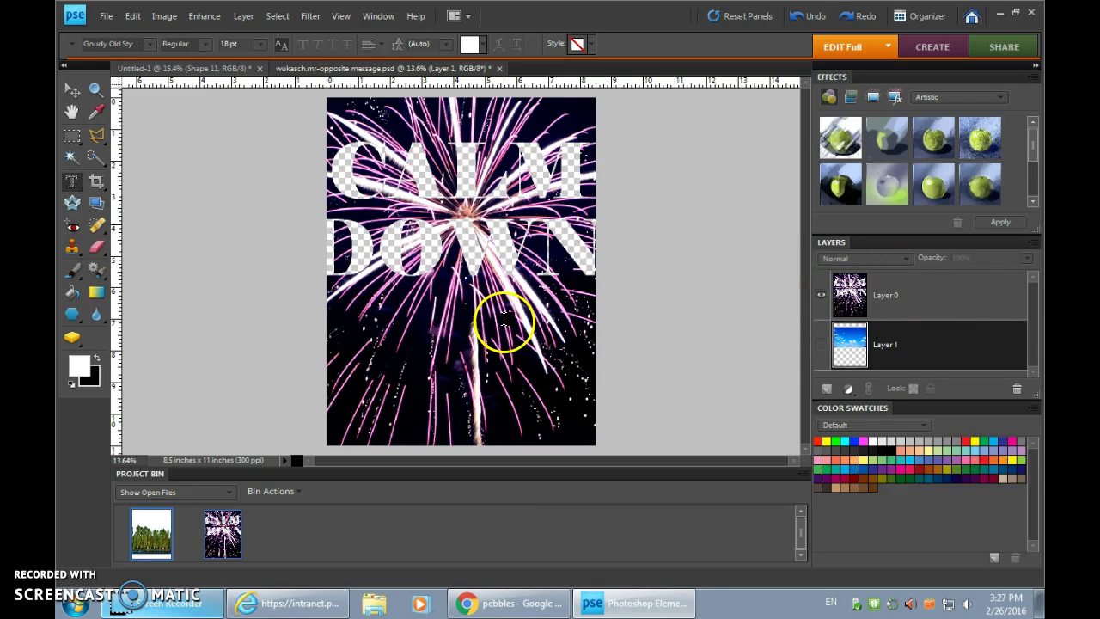
{"action": "left_click", "coordinate": [821, 296]}
{"action": "left_click", "coordinate": [821, 296]}
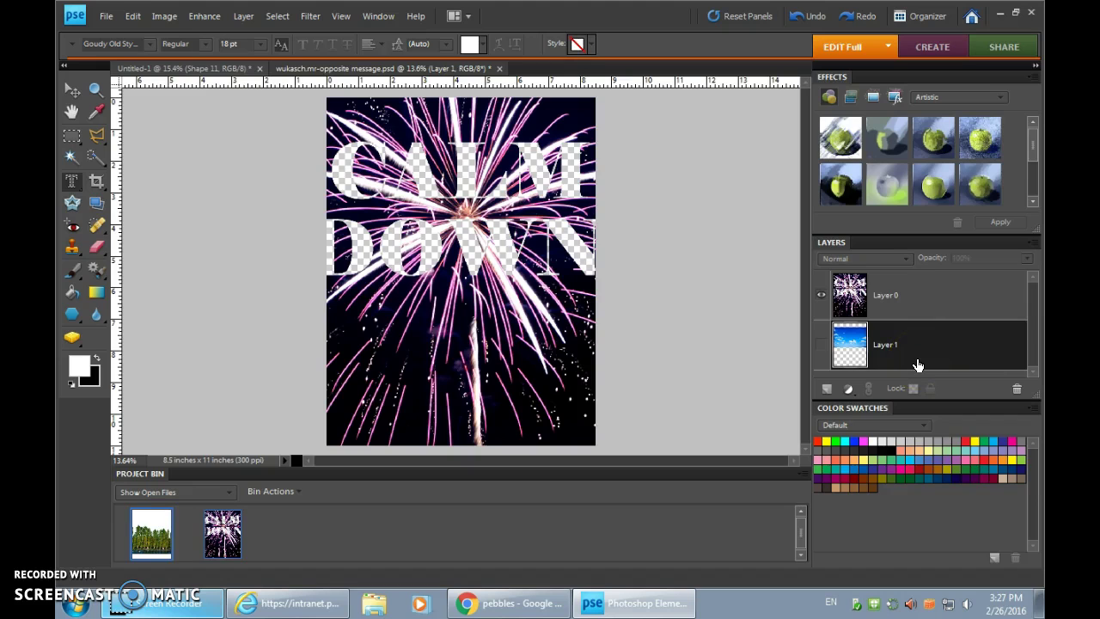
Step: Start a new blank file and enter the 7.75-inch width, moving on to the height
{"action": "left_click", "coordinate": [106, 17]}
{"action": "mouse_move", "coordinate": [124, 34]}
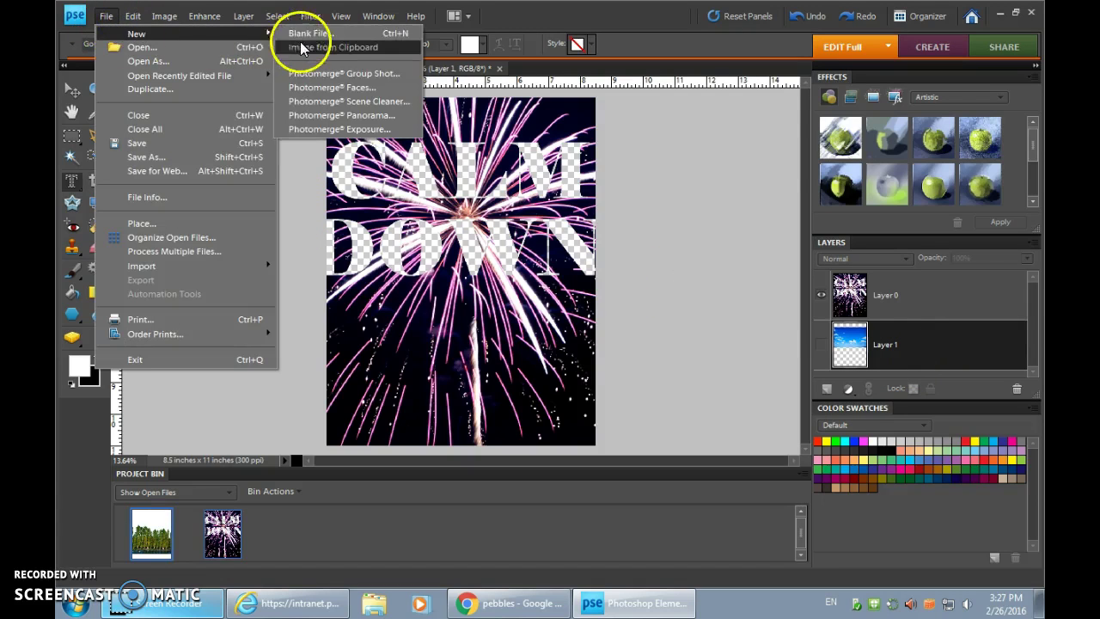
{"action": "left_click", "coordinate": [308, 33]}
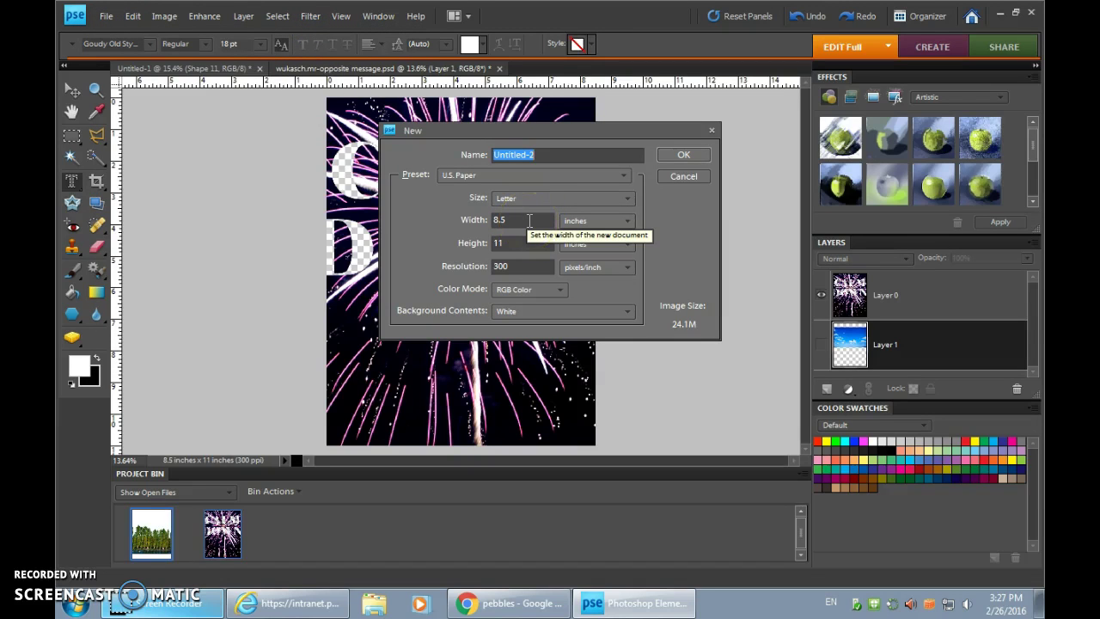
{"action": "left_click", "coordinate": [501, 220]}
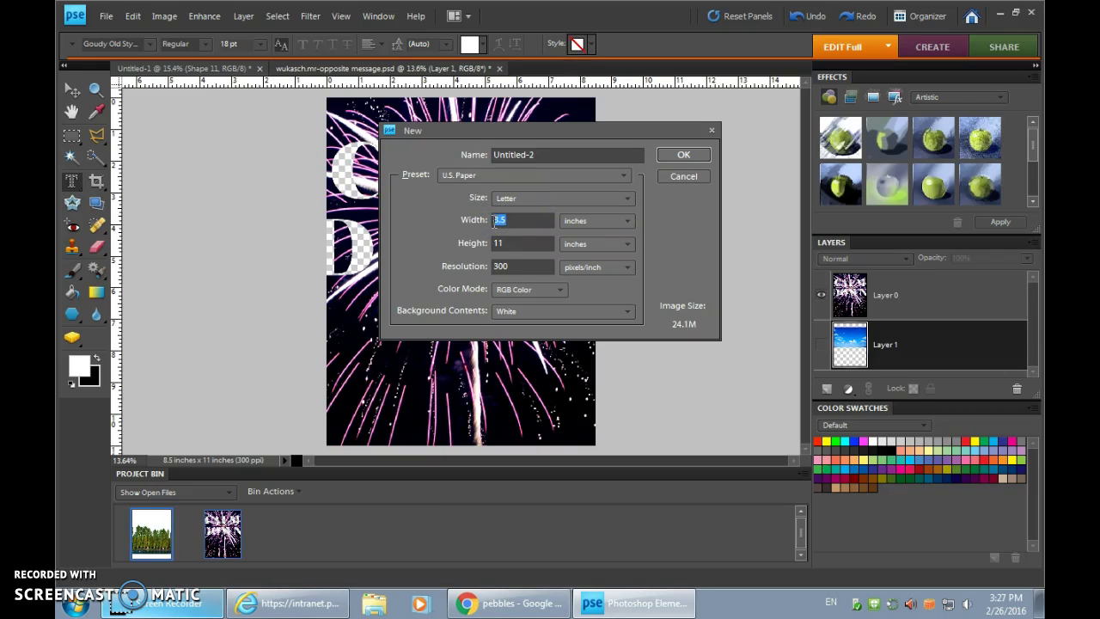
{"action": "type", "text": "7"}
{"action": "key", "text": "Tab"}
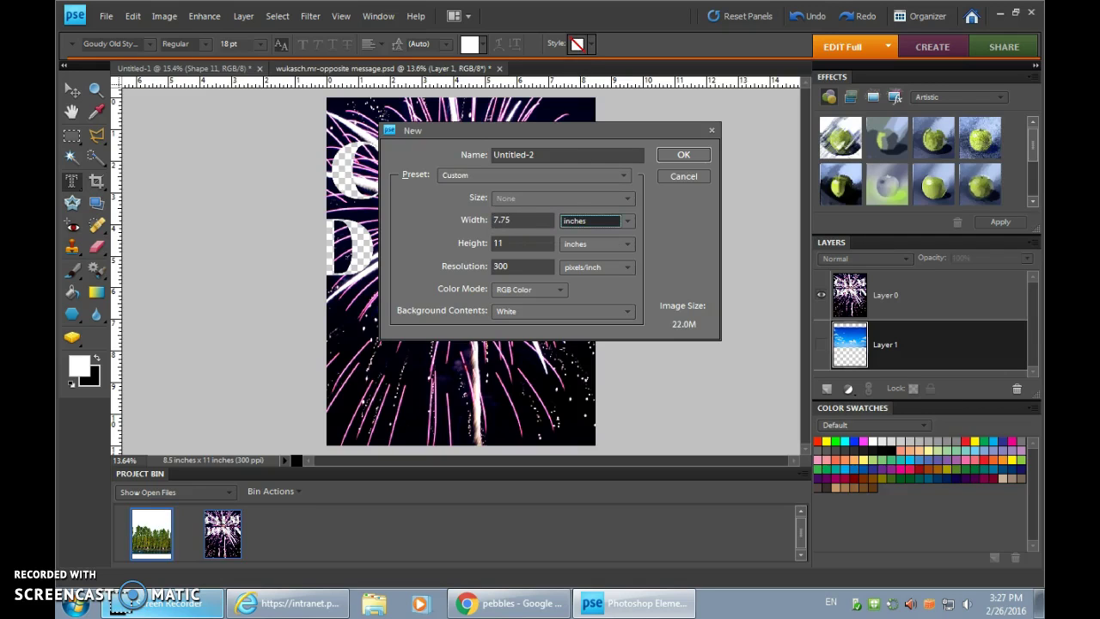
{"action": "key", "text": "Tab"}
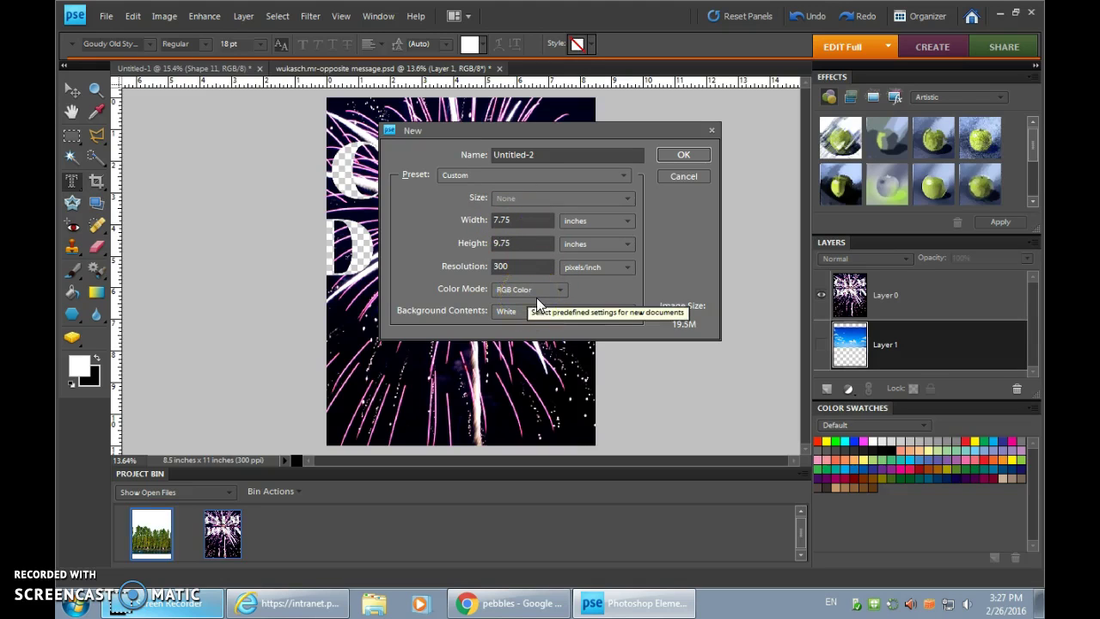
Step: Create the 7.75 × 9.75 in document, convert its Background to Layer 0, and dock it
{"action": "left_click", "coordinate": [677, 156]}
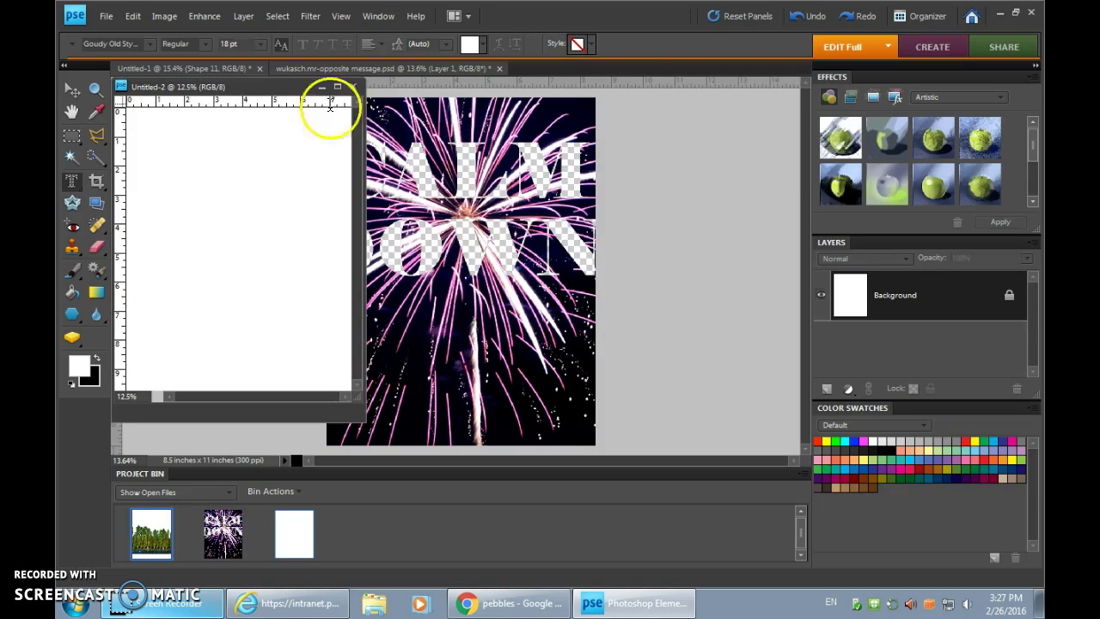
{"action": "left_click_drag", "start_coordinate": [245, 83], "coordinate": [548, 120]}
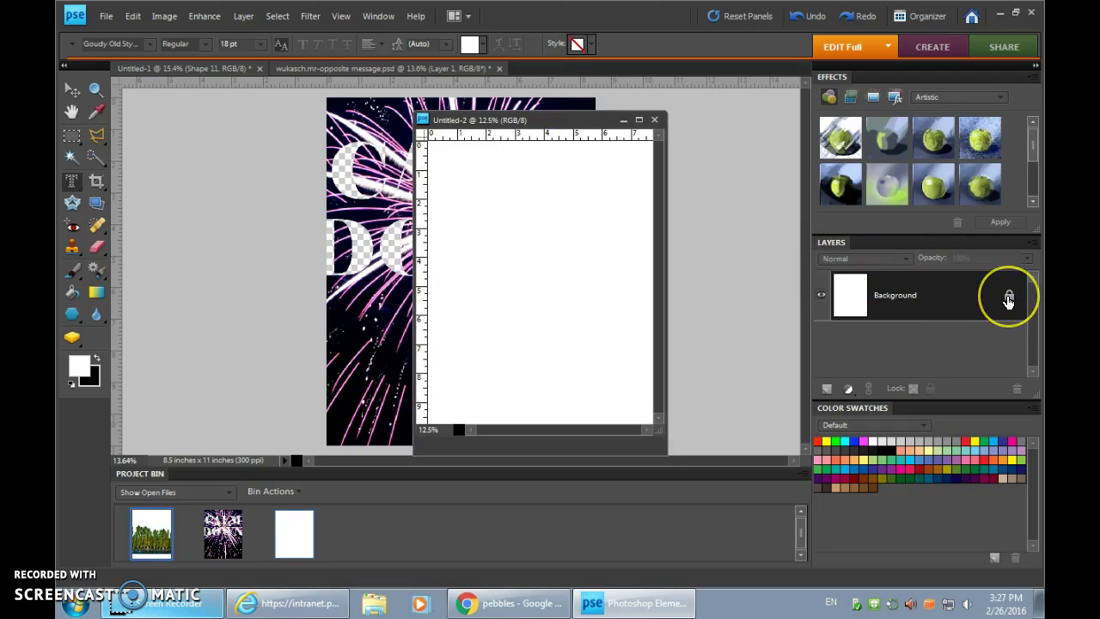
{"action": "double_click", "coordinate": [1009, 298]}
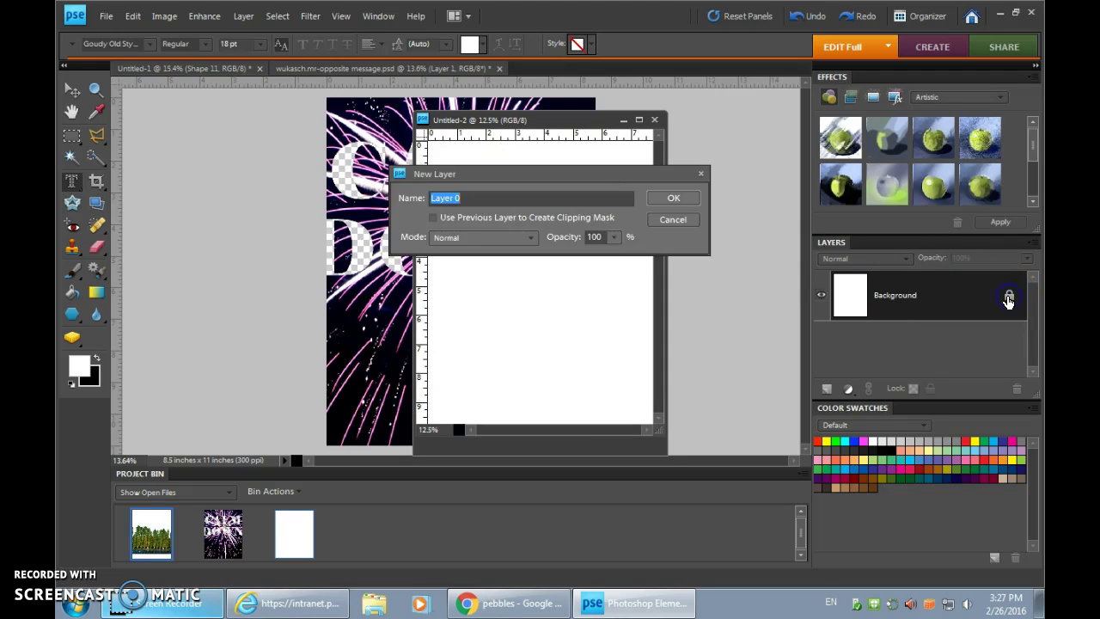
{"action": "left_click", "coordinate": [661, 199]}
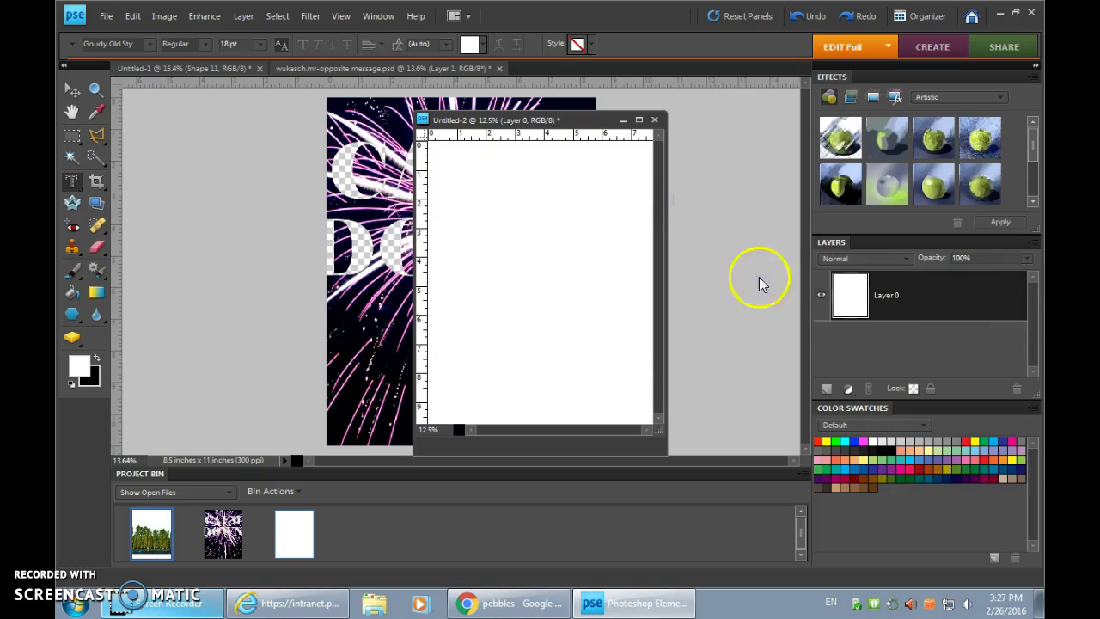
{"action": "left_click_drag", "start_coordinate": [528, 120], "coordinate": [572, 74]}
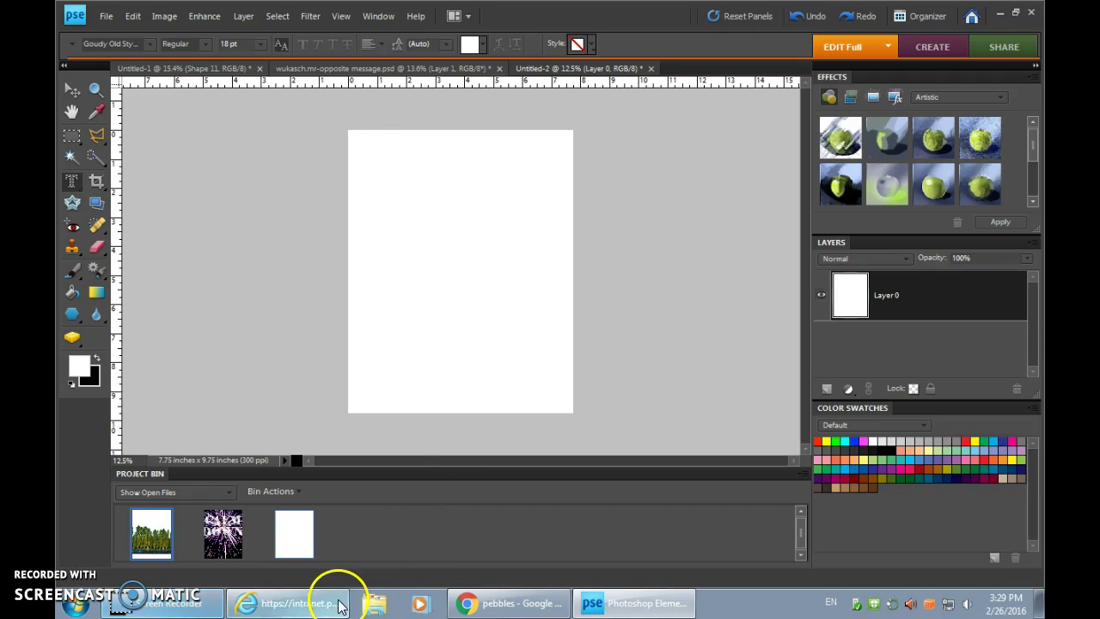
Step: Filter the Google Images pebbles search to images labeled for reuse
{"action": "left_click", "coordinate": [529, 603]}
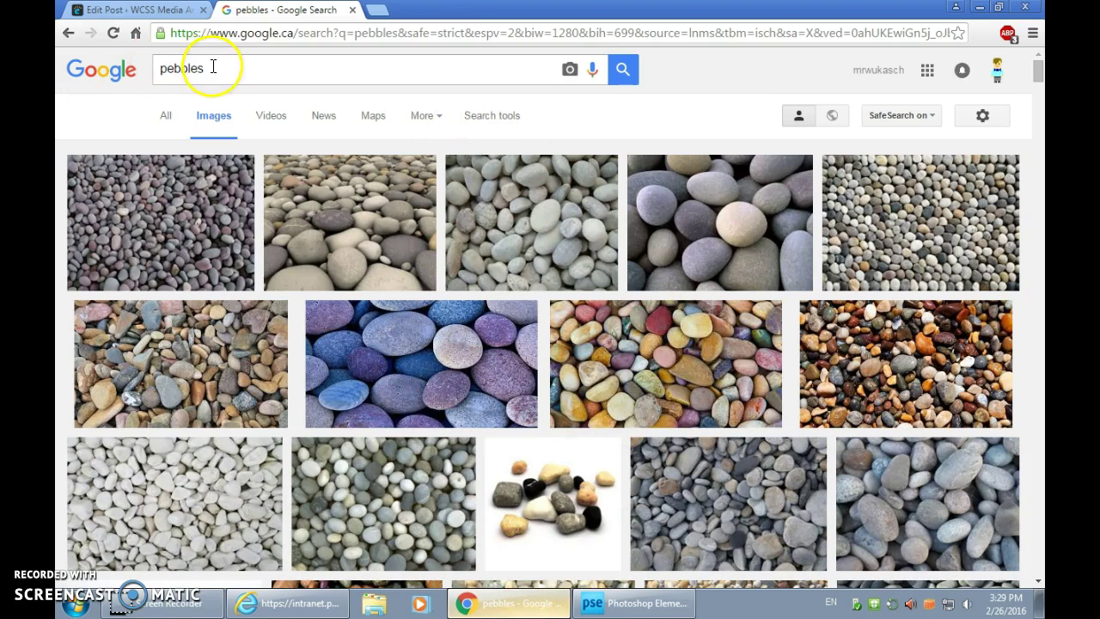
{"action": "left_click", "coordinate": [471, 119]}
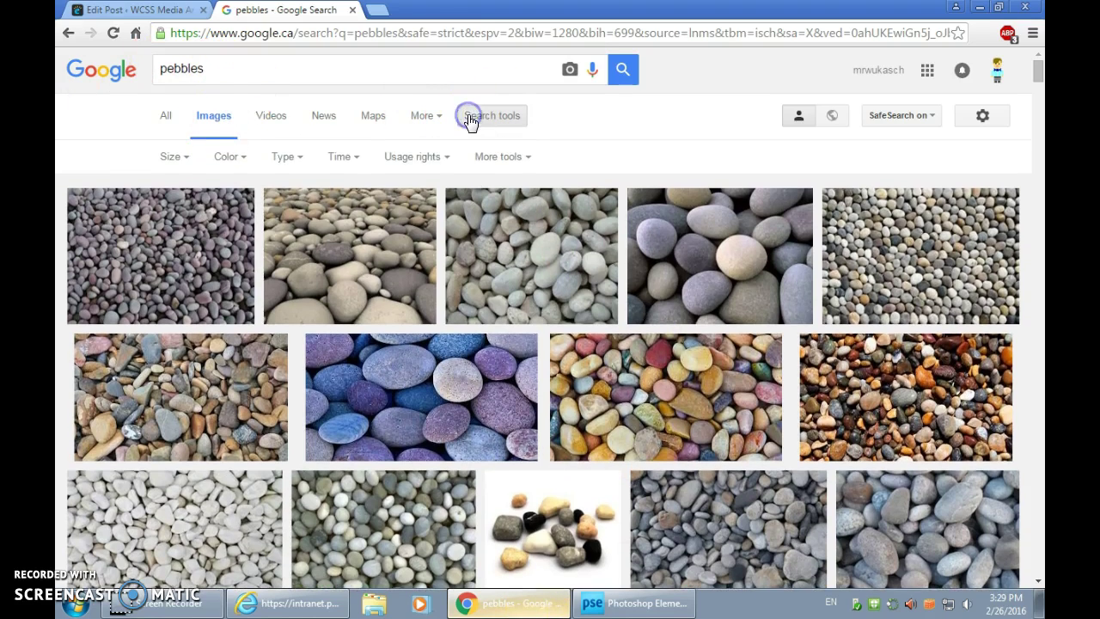
{"action": "left_click", "coordinate": [428, 159]}
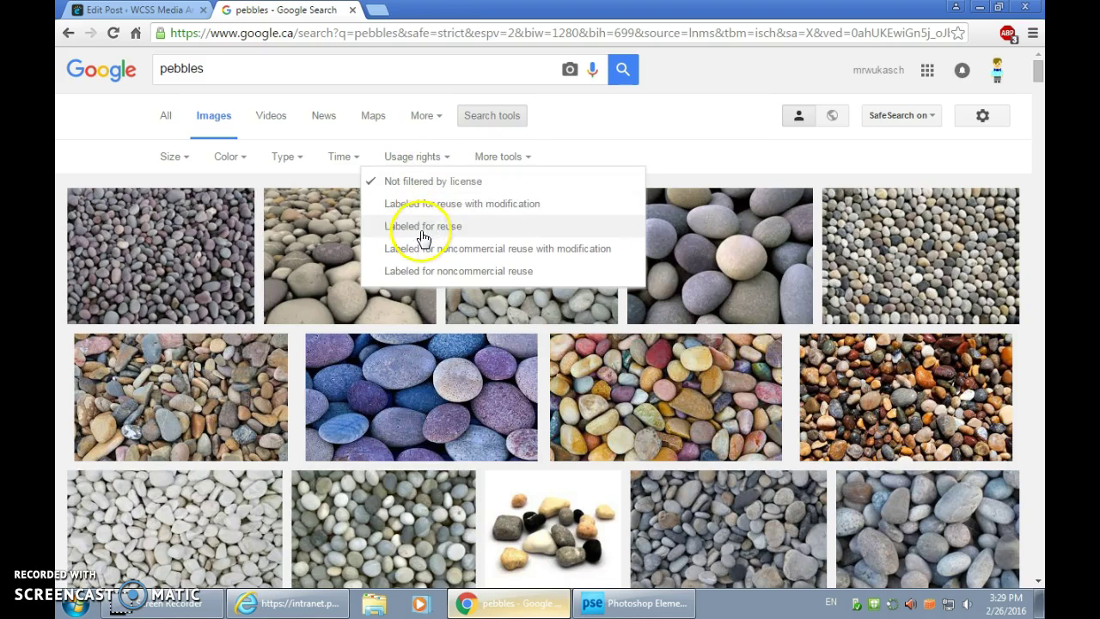
{"action": "left_click", "coordinate": [422, 228]}
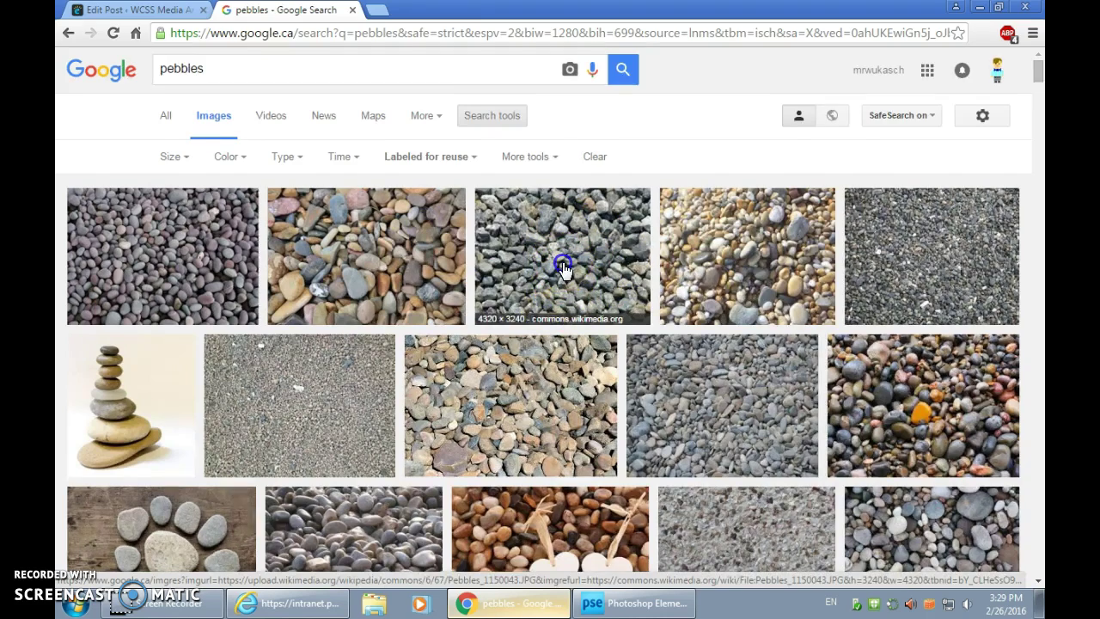
Step: Open the grey gravel pebbles photo full size in a new tab and copy it
{"action": "left_click", "coordinate": [566, 296]}
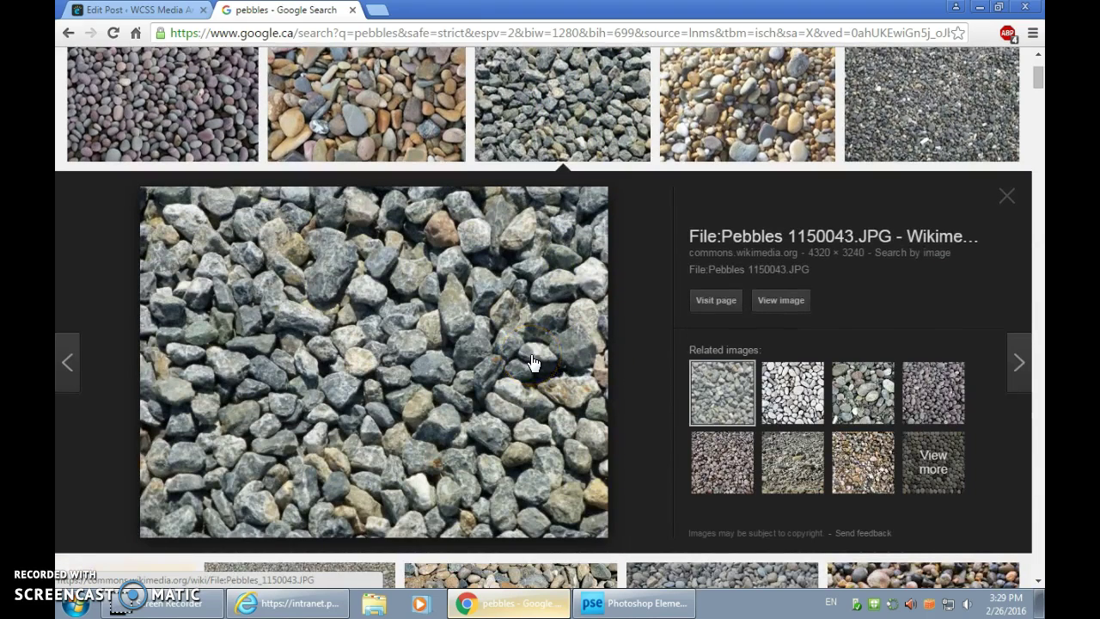
{"action": "left_click", "coordinate": [776, 303]}
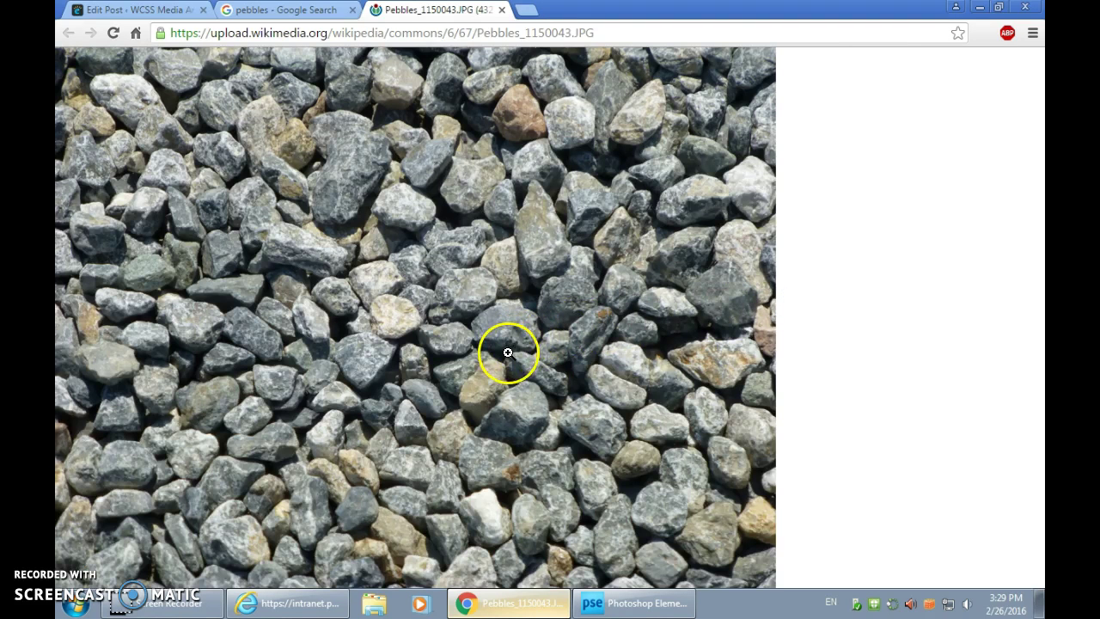
{"action": "left_click", "coordinate": [531, 306]}
{"action": "left_click", "coordinate": [596, 344]}
{"action": "left_click", "coordinate": [567, 275]}
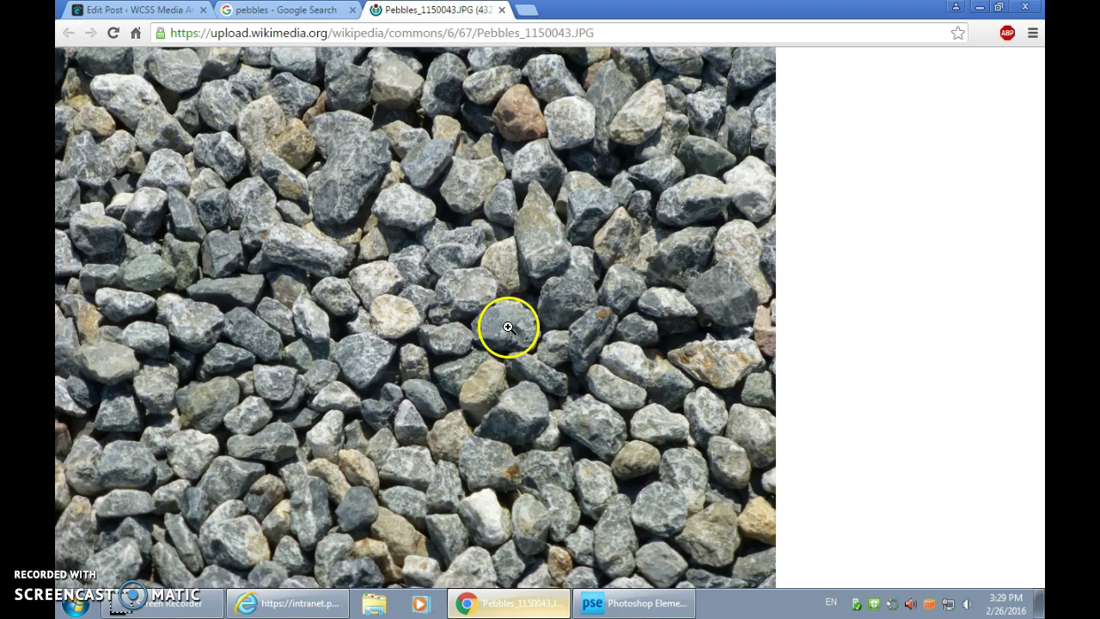
{"action": "right_click", "coordinate": [502, 282]}
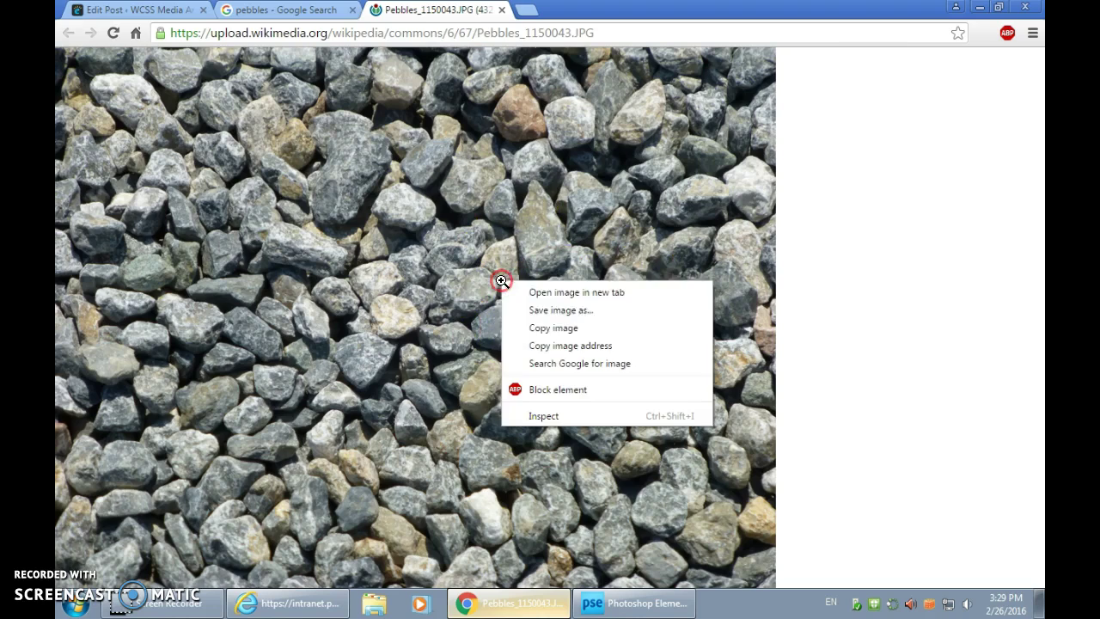
{"action": "left_click", "coordinate": [538, 328]}
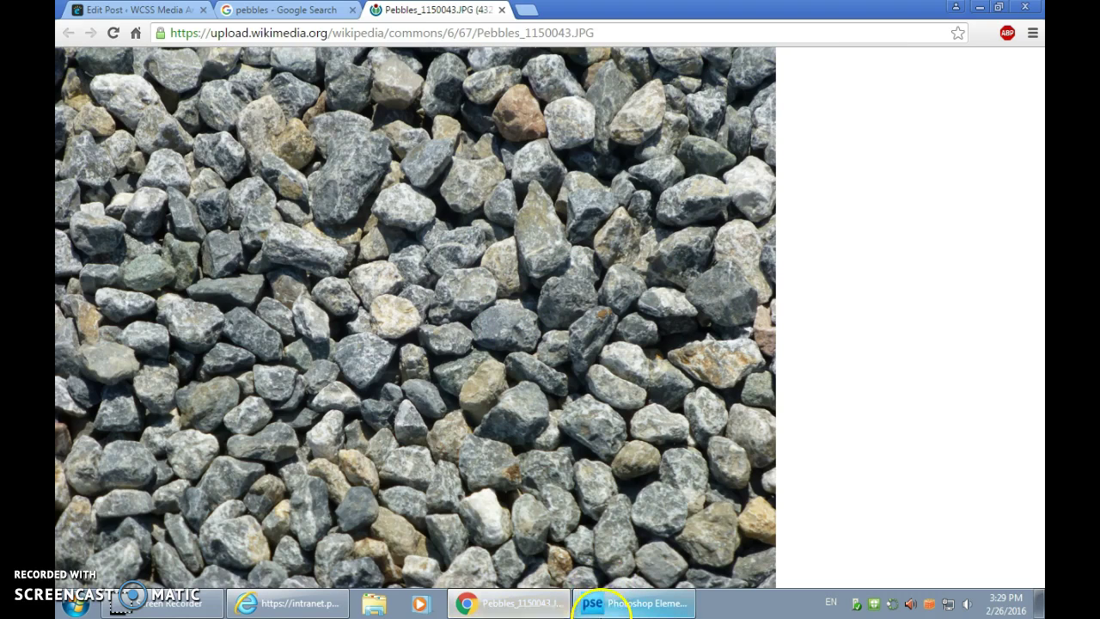
Step: Place the pebbles photo on the blank canvas, scale it to 91%, and shift it up-left
{"action": "left_click", "coordinate": [610, 604]}
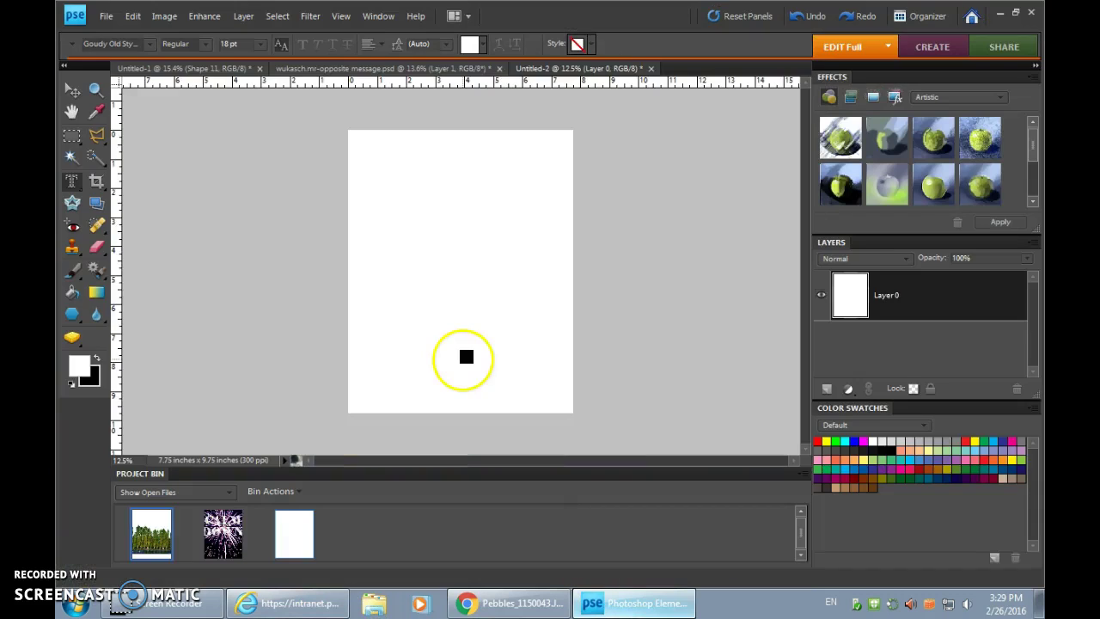
{"action": "left_click_drag", "start_coordinate": [498, 275], "coordinate": [502, 273]}
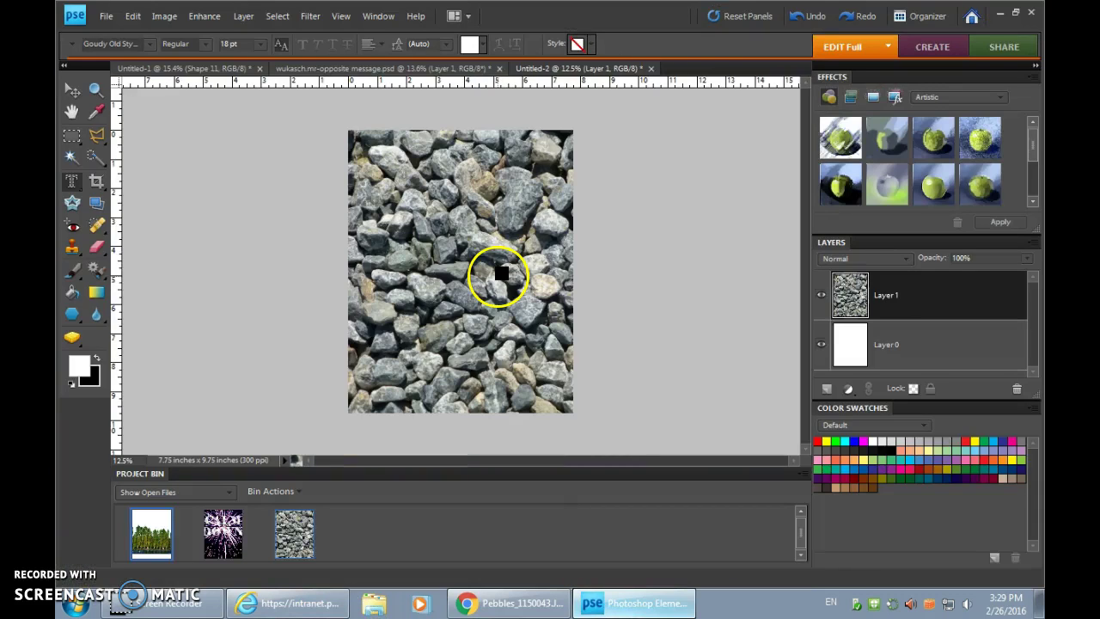
{"action": "left_click", "coordinate": [70, 91]}
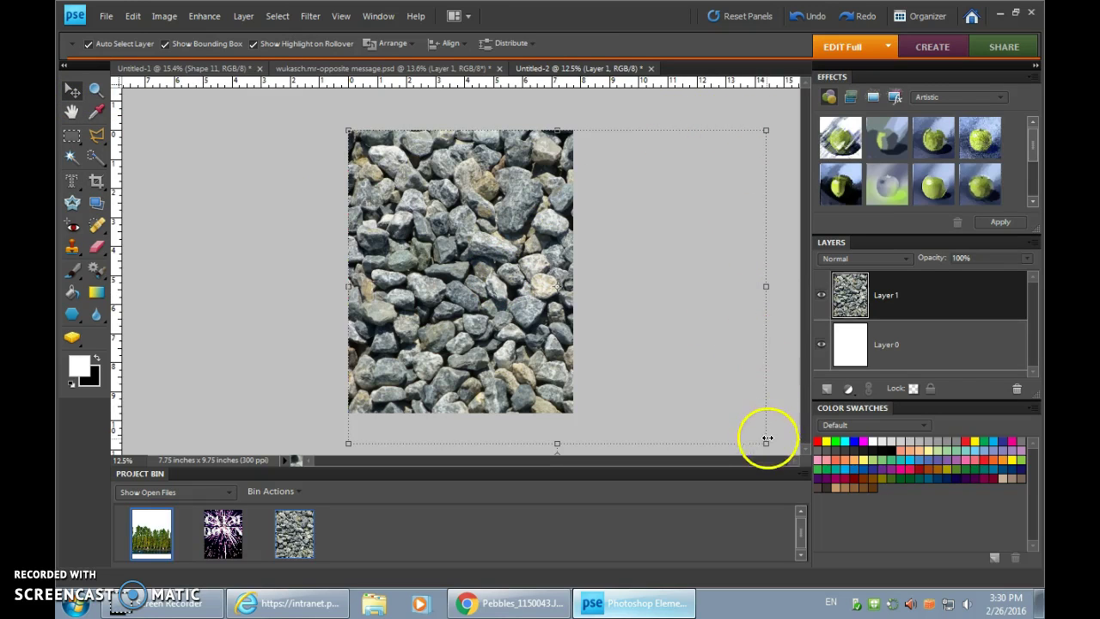
{"action": "left_click_drag", "start_coordinate": [766, 443], "coordinate": [713, 437]}
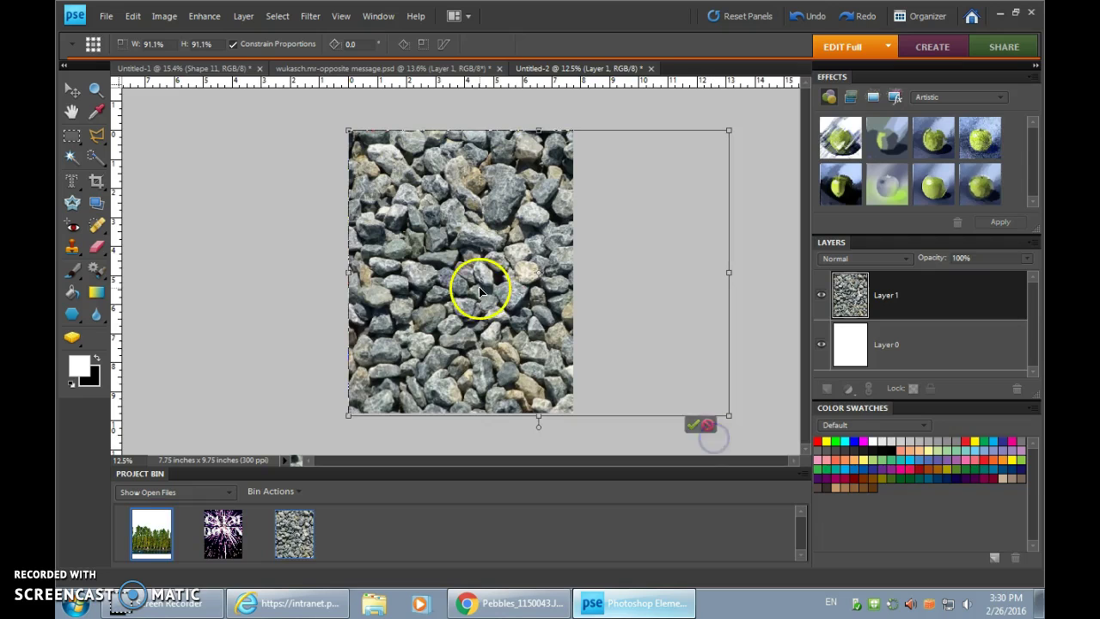
{"action": "left_click_drag", "start_coordinate": [479, 287], "coordinate": [464, 289]}
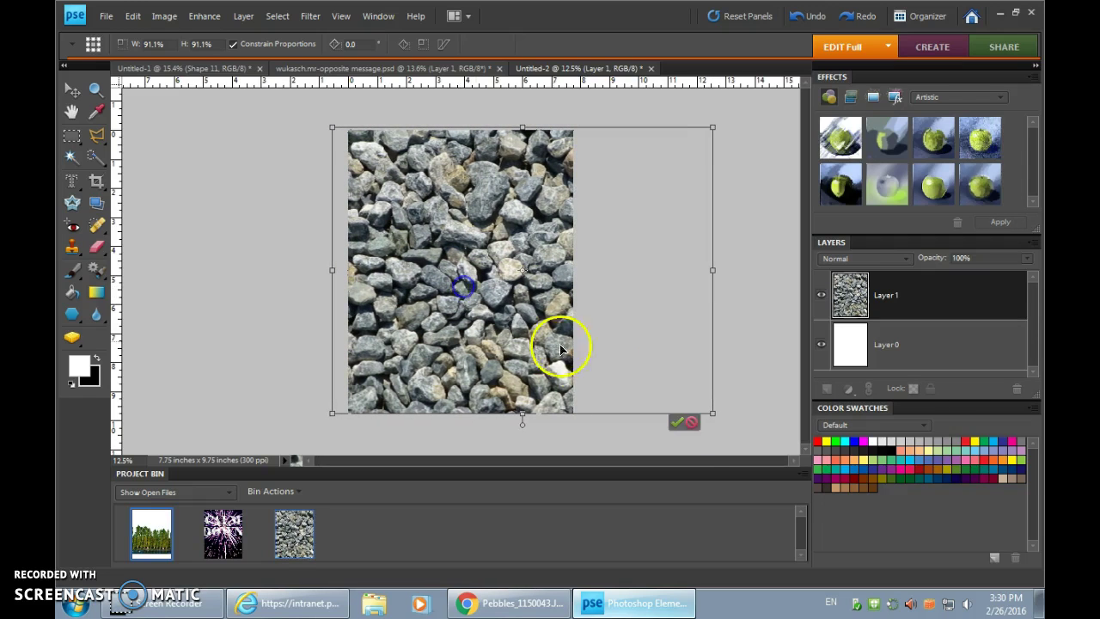
{"action": "left_click", "coordinate": [677, 422]}
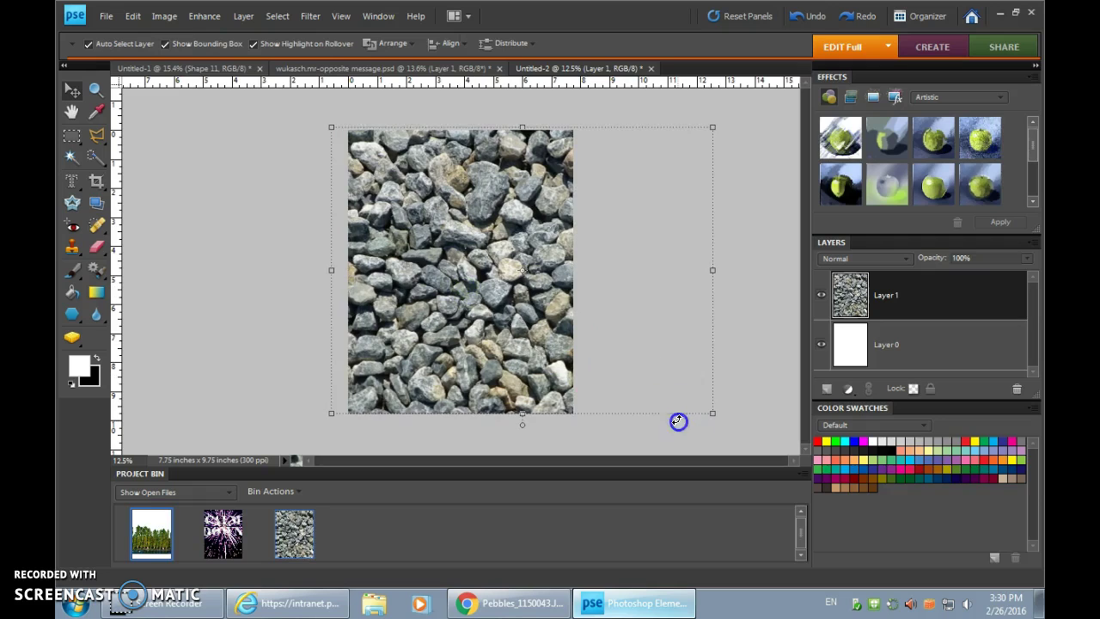
{"action": "left_click", "coordinate": [750, 244]}
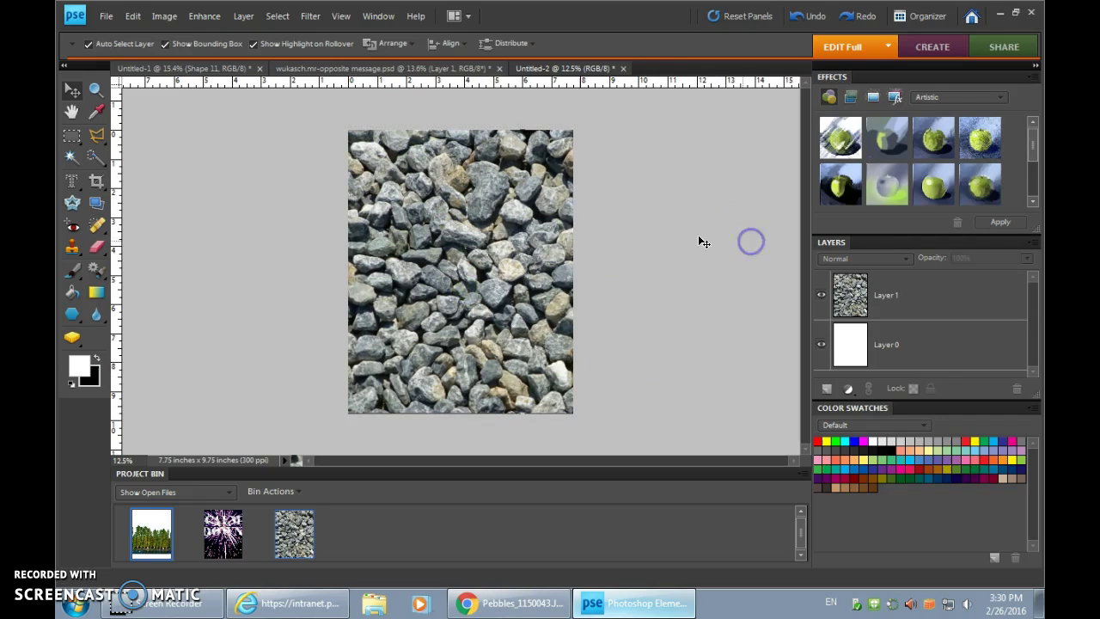
{"action": "left_click", "coordinate": [496, 290]}
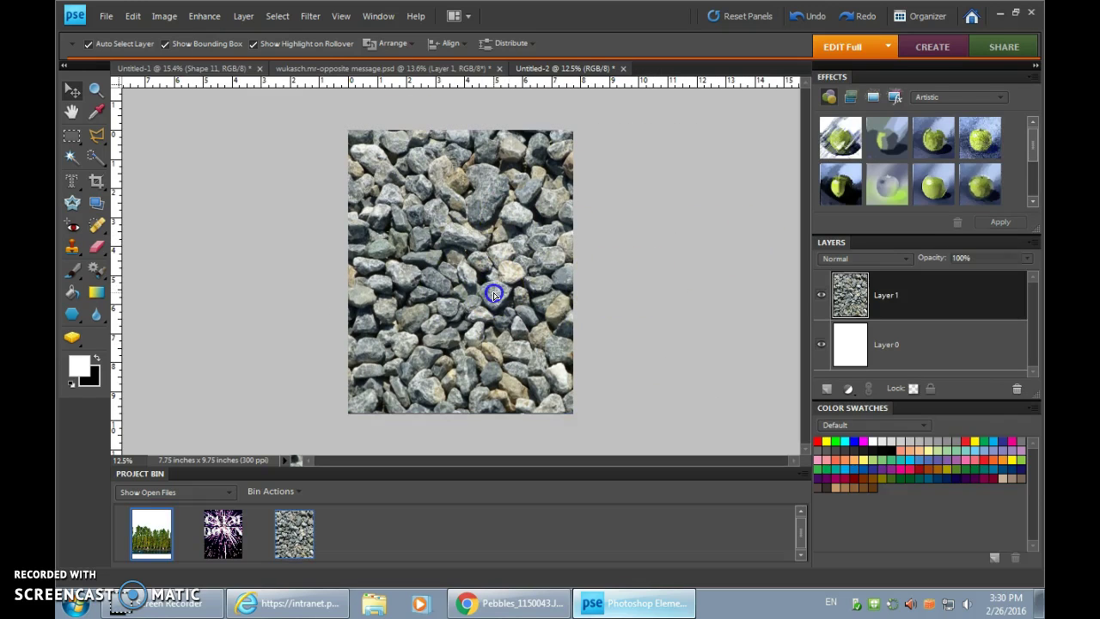
Step: Choose the Horizontal Type Mask tool in Franklin Gothic Heavy and draw a box over the upper pebbles
{"action": "left_click", "coordinate": [71, 184]}
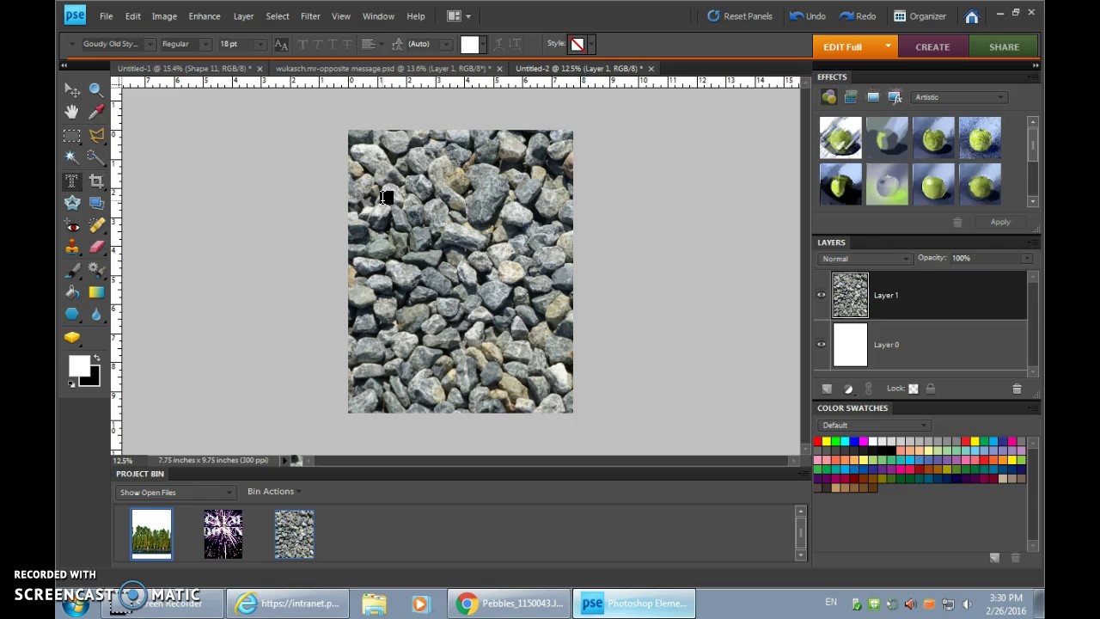
{"action": "left_click", "coordinate": [152, 43]}
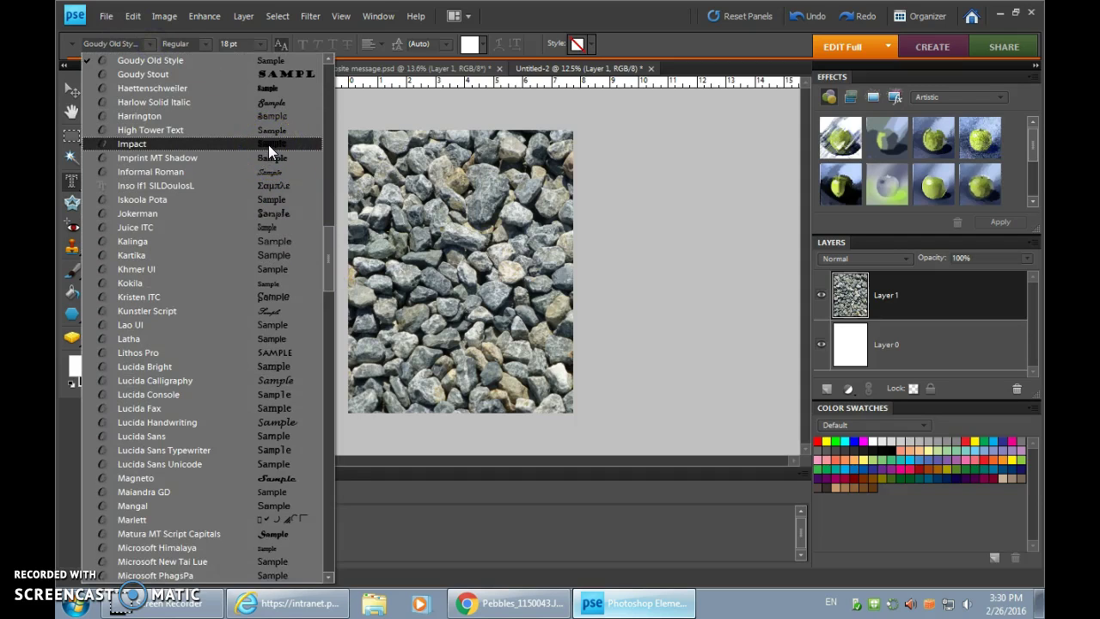
{"action": "left_click", "coordinate": [268, 145]}
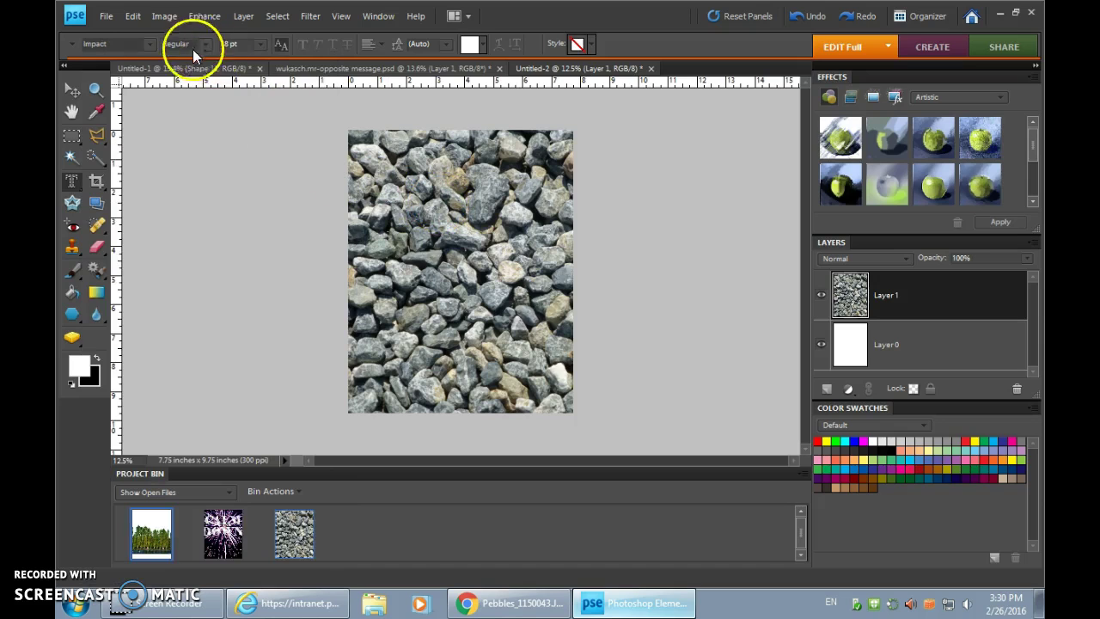
{"action": "left_click", "coordinate": [149, 45]}
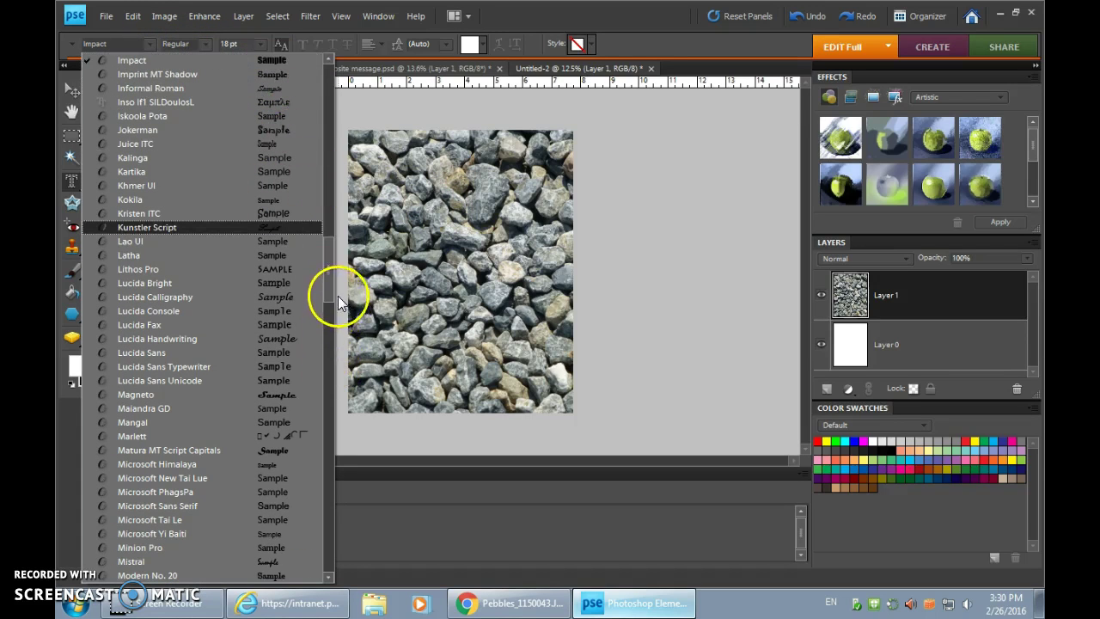
{"action": "left_click_drag", "start_coordinate": [330, 281], "coordinate": [331, 198]}
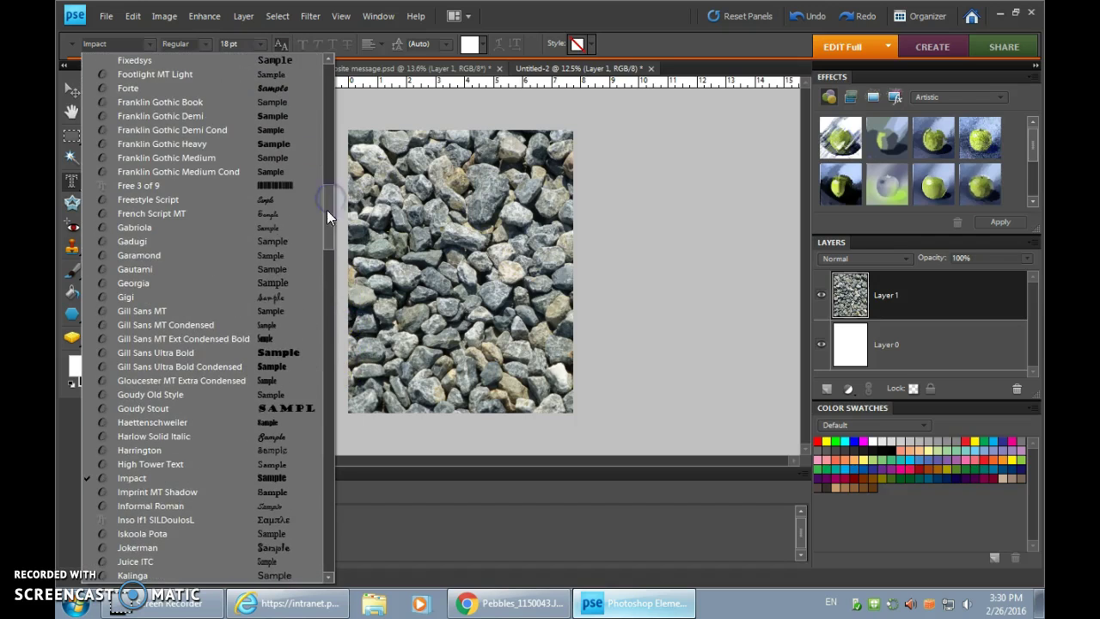
{"action": "left_click", "coordinate": [277, 143]}
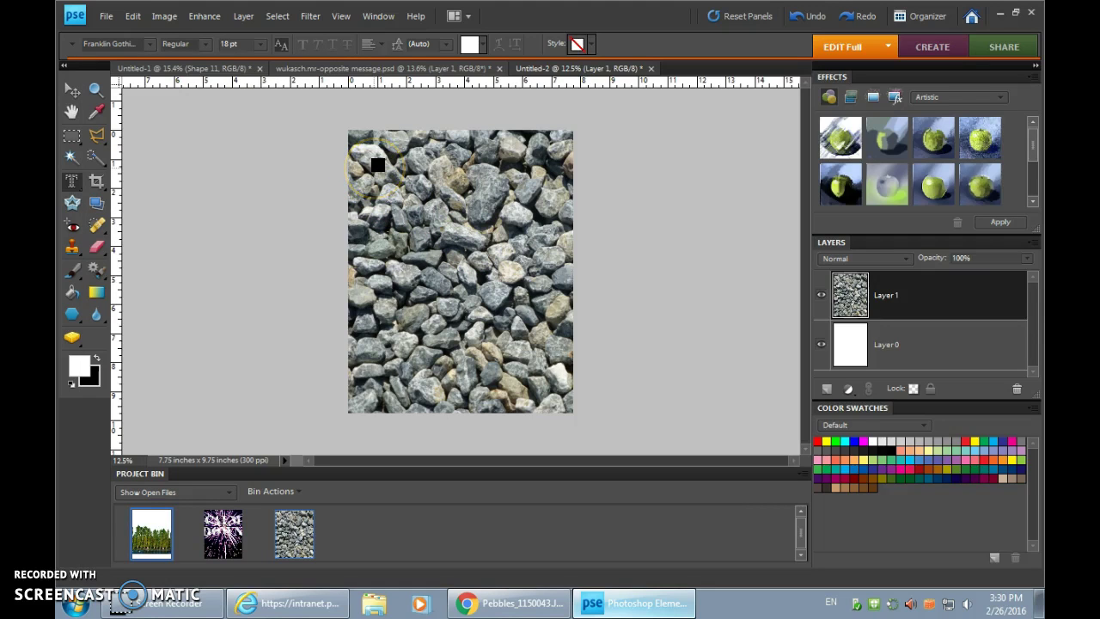
{"action": "mouse_move", "coordinate": [378, 165]}
{"action": "left_mouse_down"}
{"action": "mouse_move", "coordinate": [375, 177]}
{"action": "mouse_move", "coordinate": [423, 188]}
{"action": "left_mouse_up"}
{"action": "left_click_drag", "start_coordinate": [543, 229], "coordinate": [557, 273]}
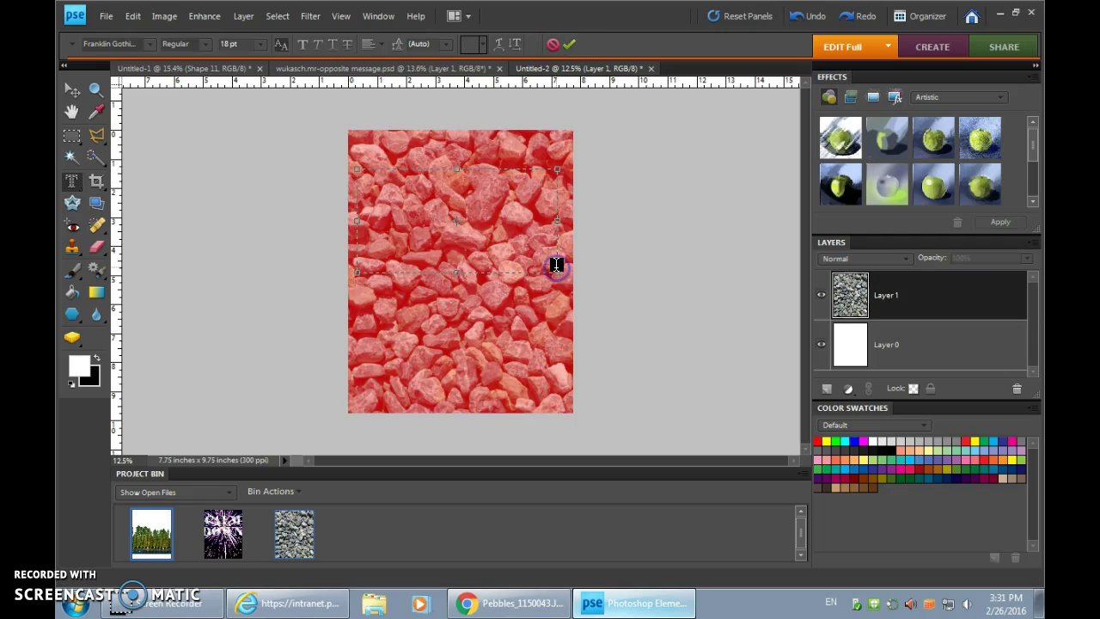
Step: Type SMOOTH in the mask box, settle on a 120 pt font size, and commit it
{"action": "left_click", "coordinate": [395, 213]}
{"action": "left_click", "coordinate": [261, 44]}
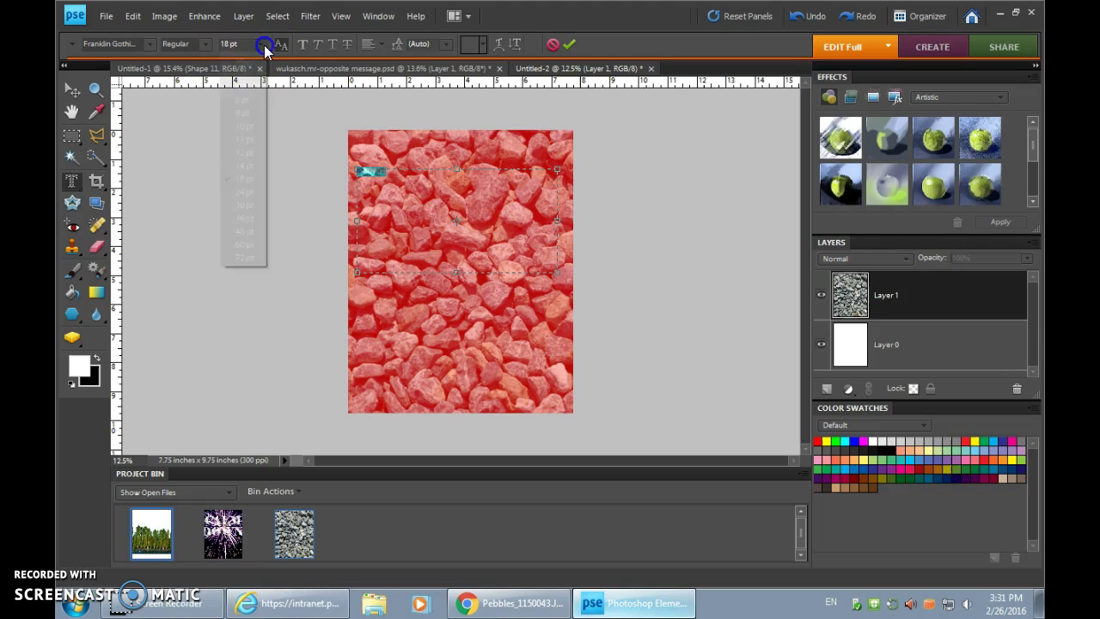
{"action": "left_click", "coordinate": [239, 259]}
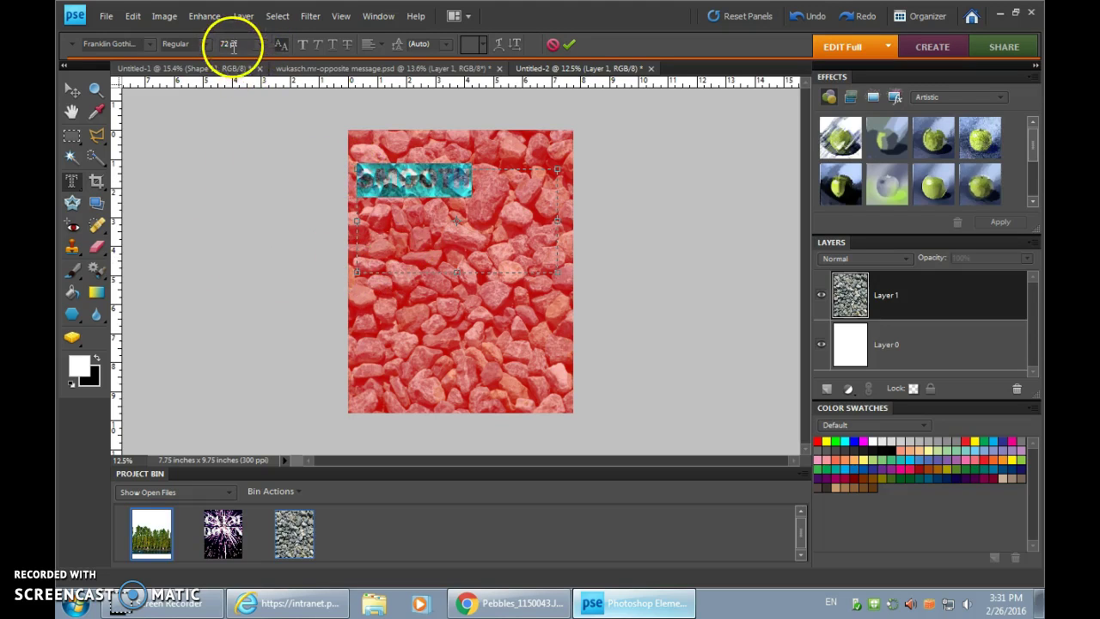
{"action": "left_click", "coordinate": [230, 44]}
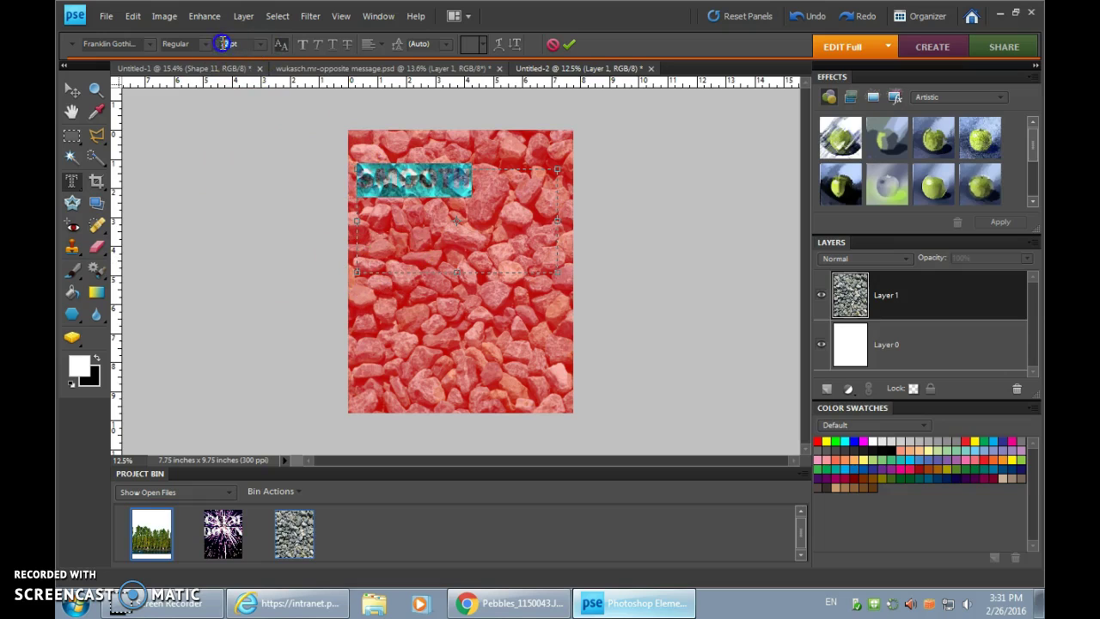
{"action": "type", "text": "150"}
{"action": "key", "text": "Return"}
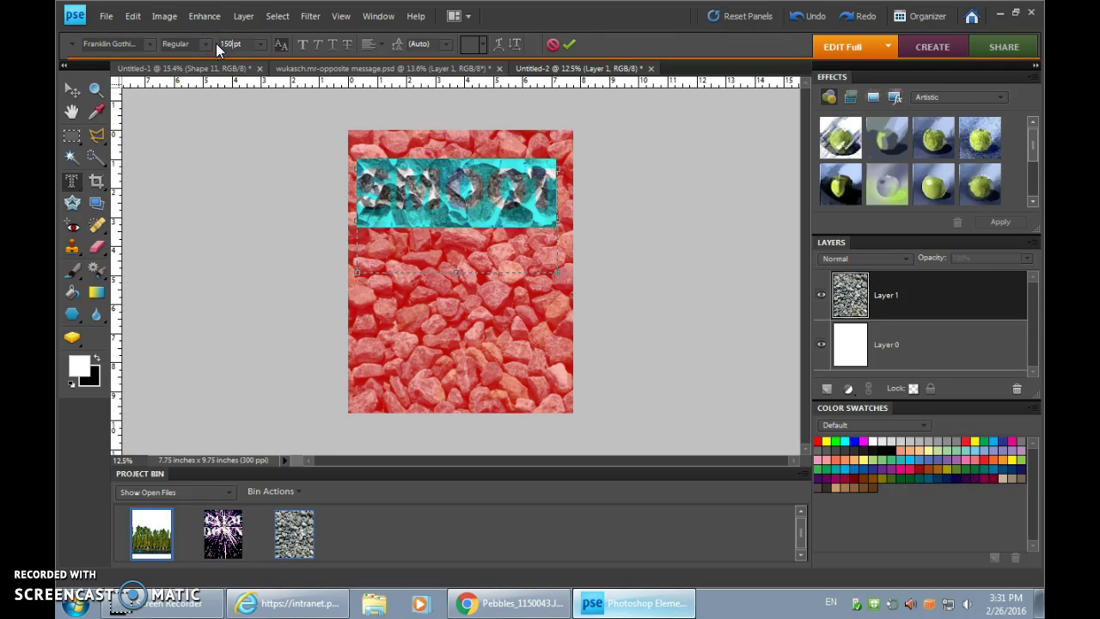
{"action": "type", "text": "1"}
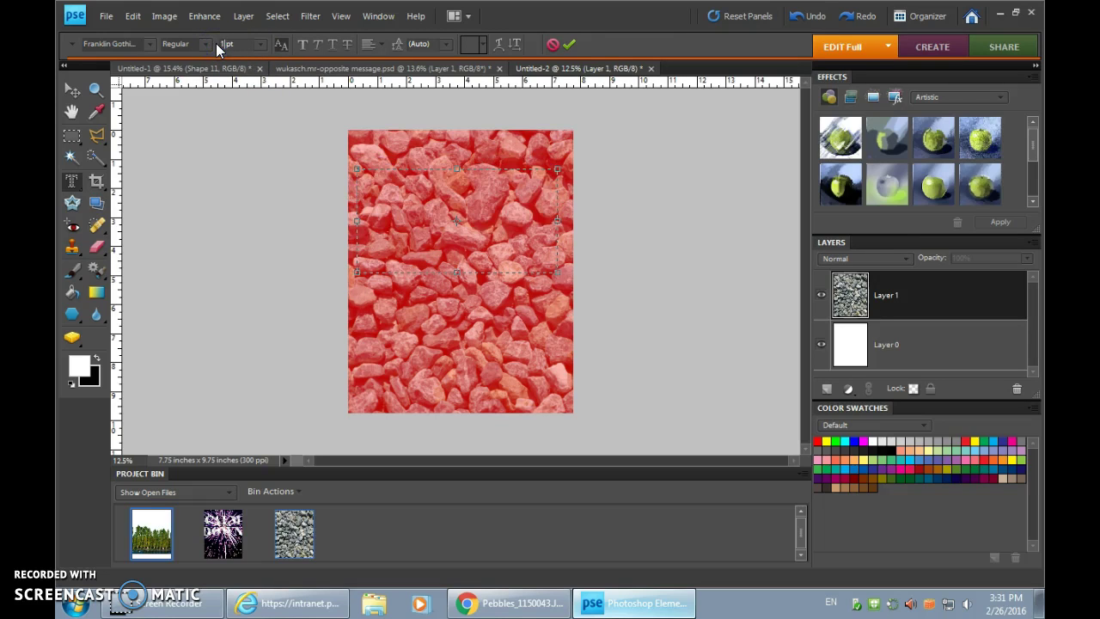
{"action": "type", "text": "35"}
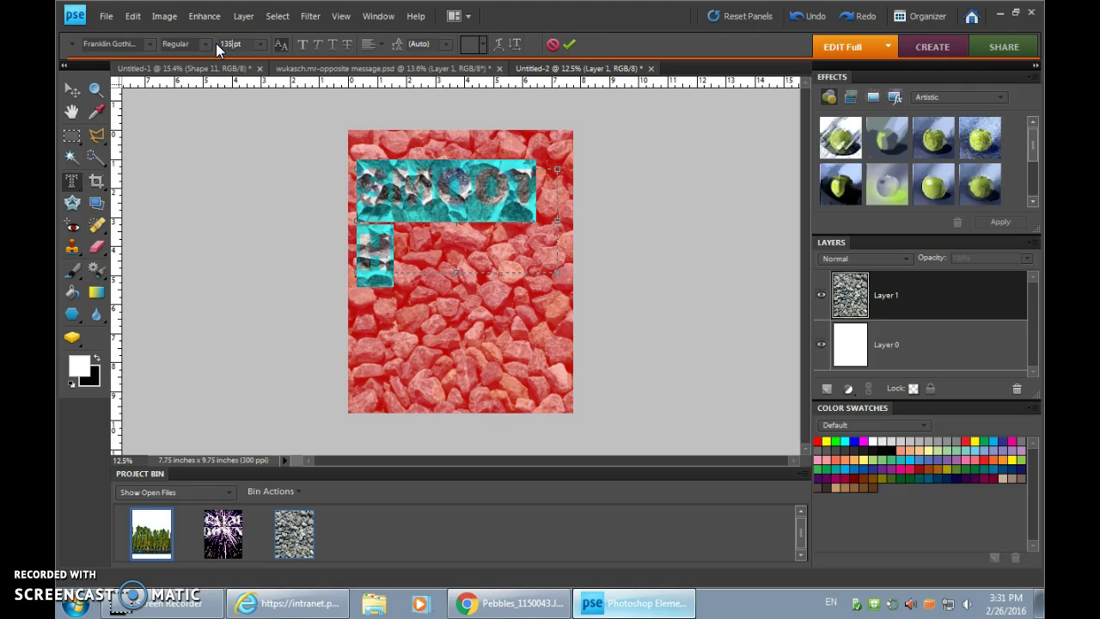
{"action": "left_click_drag", "start_coordinate": [442, 177], "coordinate": [460, 193]}
{"action": "left_click", "coordinate": [228, 43]}
{"action": "type", "text": "120"}
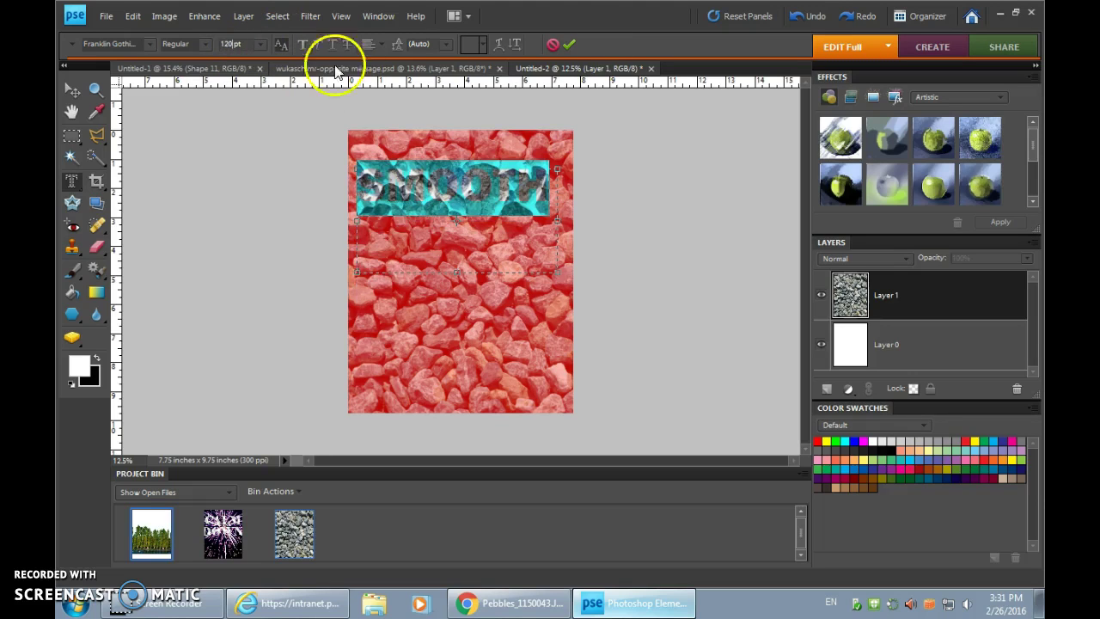
{"action": "left_click", "coordinate": [573, 52]}
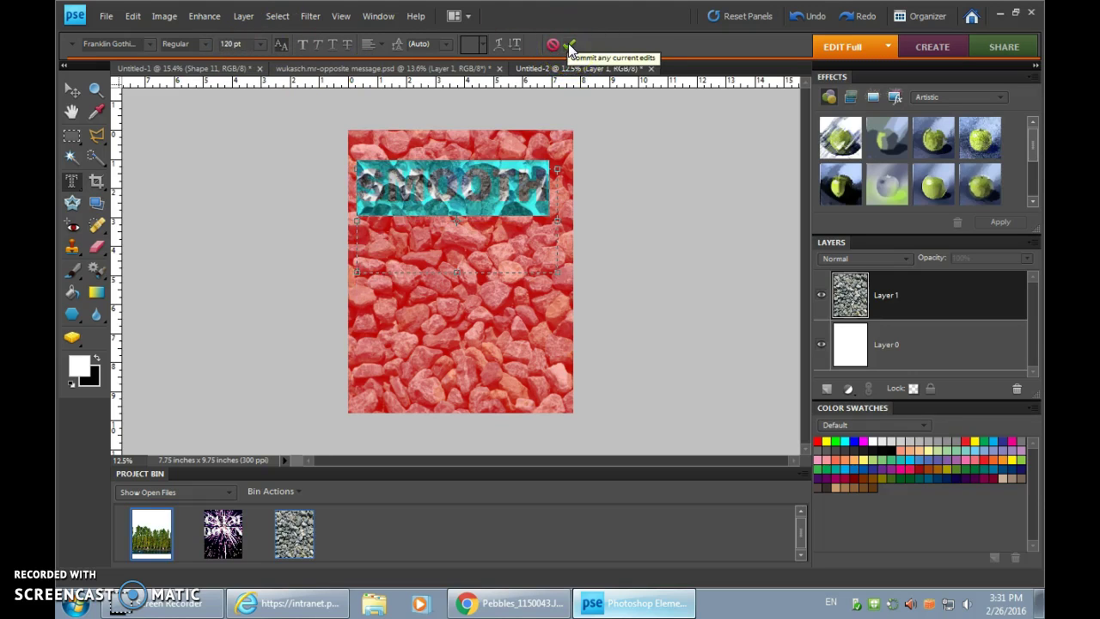
{"action": "left_click", "coordinate": [456, 210]}
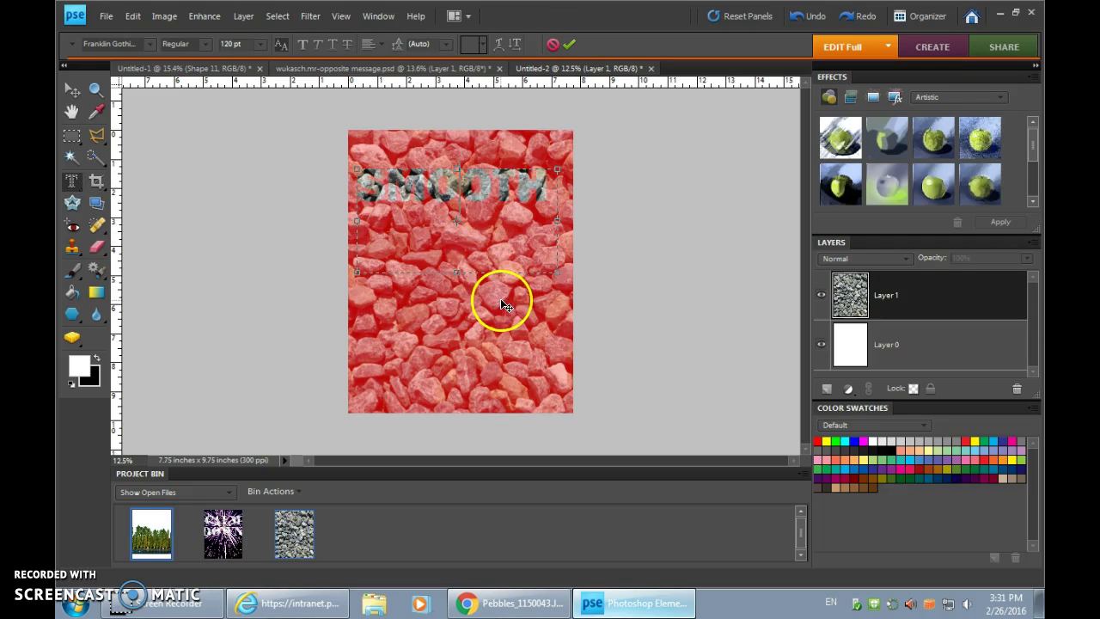
Step: Move the SMOOTH lettering lower on the pebbles, confirm it, and turn on anti-aliasing
{"action": "mouse_move", "coordinate": [488, 210]}
{"action": "left_mouse_down"}
{"action": "mouse_move", "coordinate": [484, 193]}
{"action": "mouse_move", "coordinate": [488, 232]}
{"action": "left_mouse_up"}
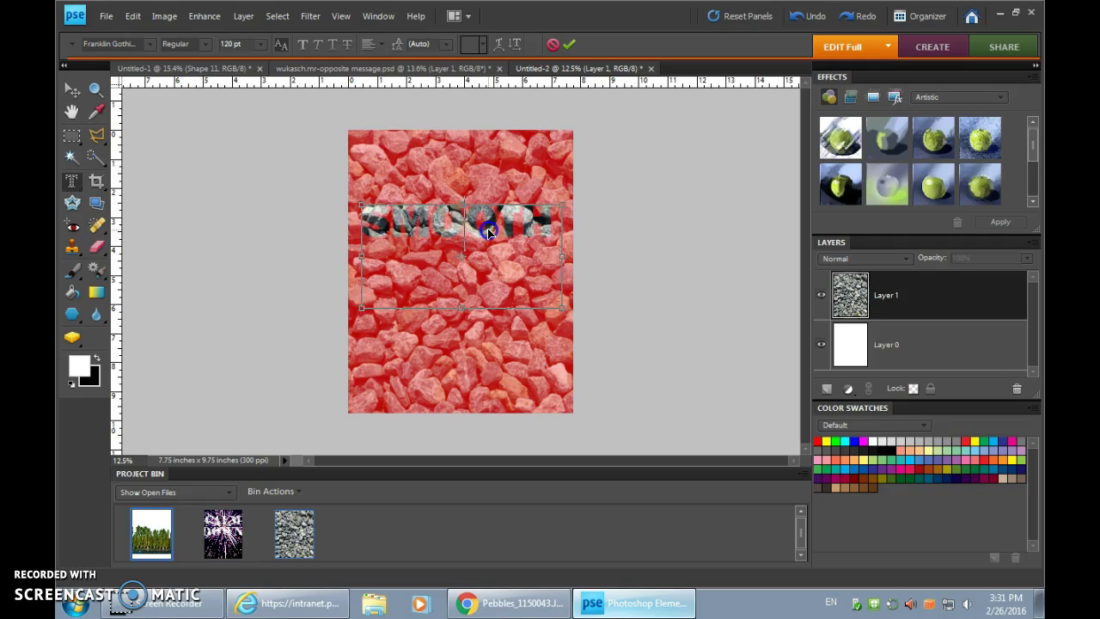
{"action": "left_click", "coordinate": [488, 233]}
{"action": "left_click", "coordinate": [569, 44]}
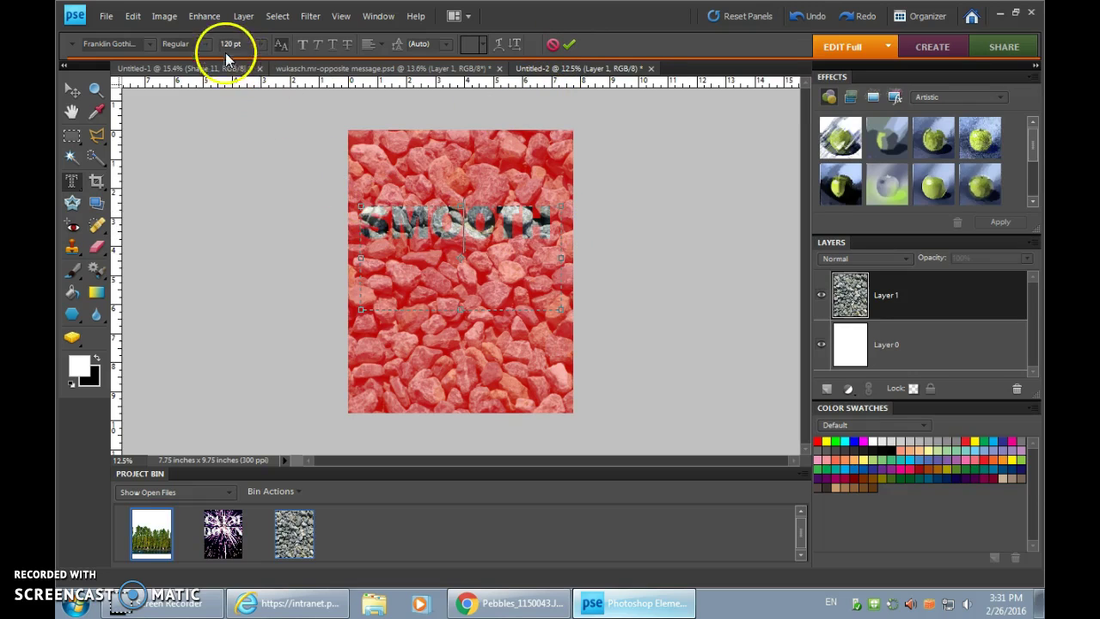
{"action": "left_click", "coordinate": [286, 49]}
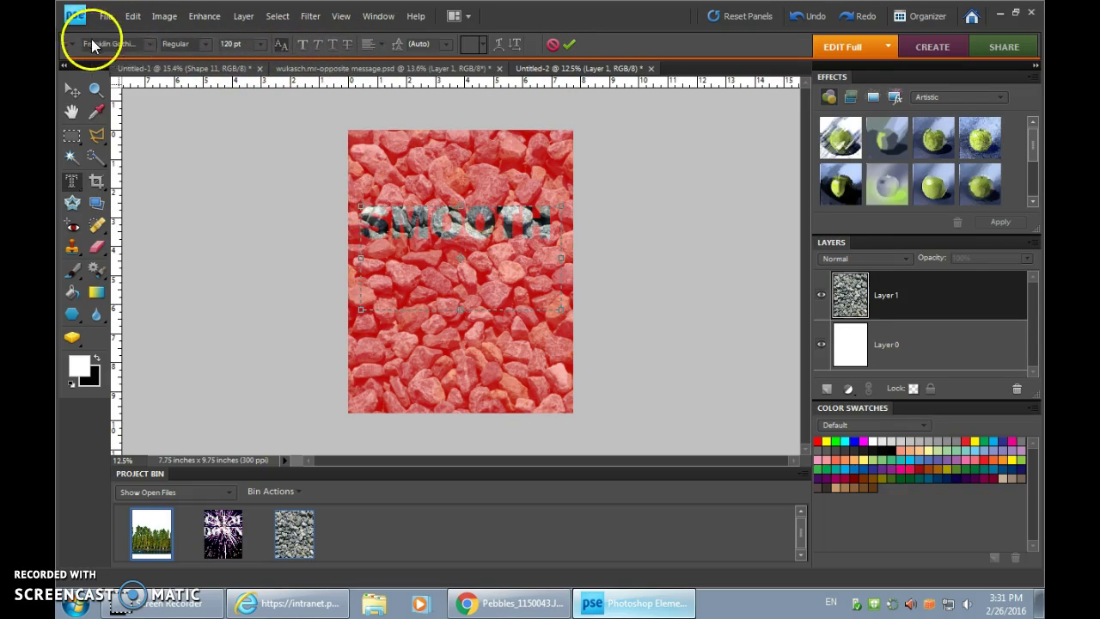
Step: Turn SMOOTH into a selection, delete the pebbles inside the letters, and deselect
{"action": "left_click", "coordinate": [570, 44]}
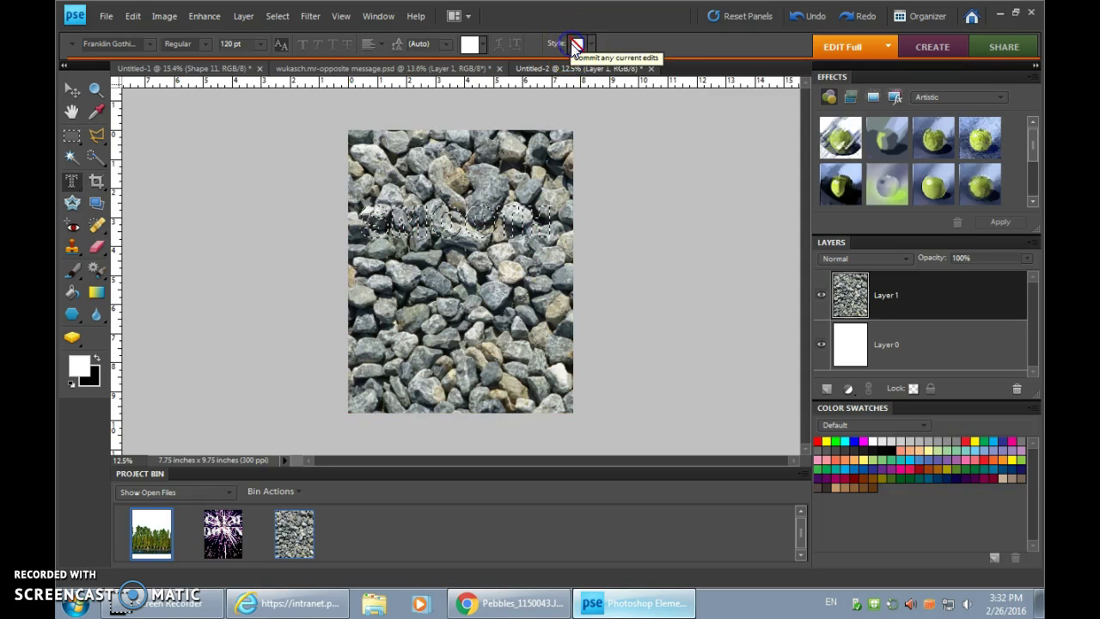
{"action": "left_click", "coordinate": [527, 238]}
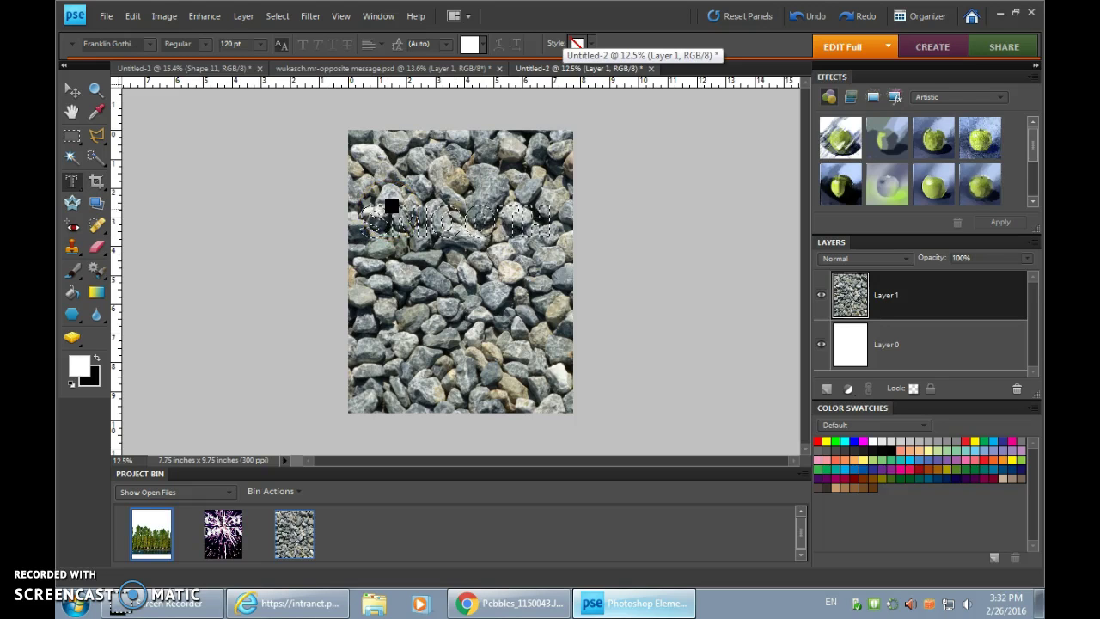
{"action": "left_click", "coordinate": [473, 249]}
{"action": "key", "text": "Delete"}
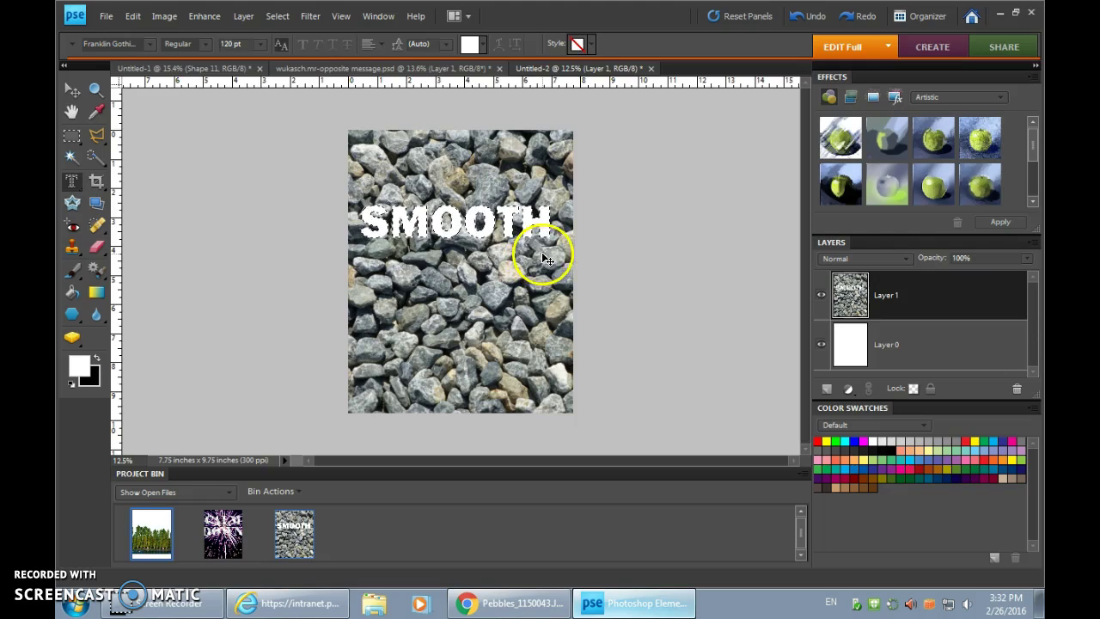
{"action": "key", "text": "ctrl+d"}
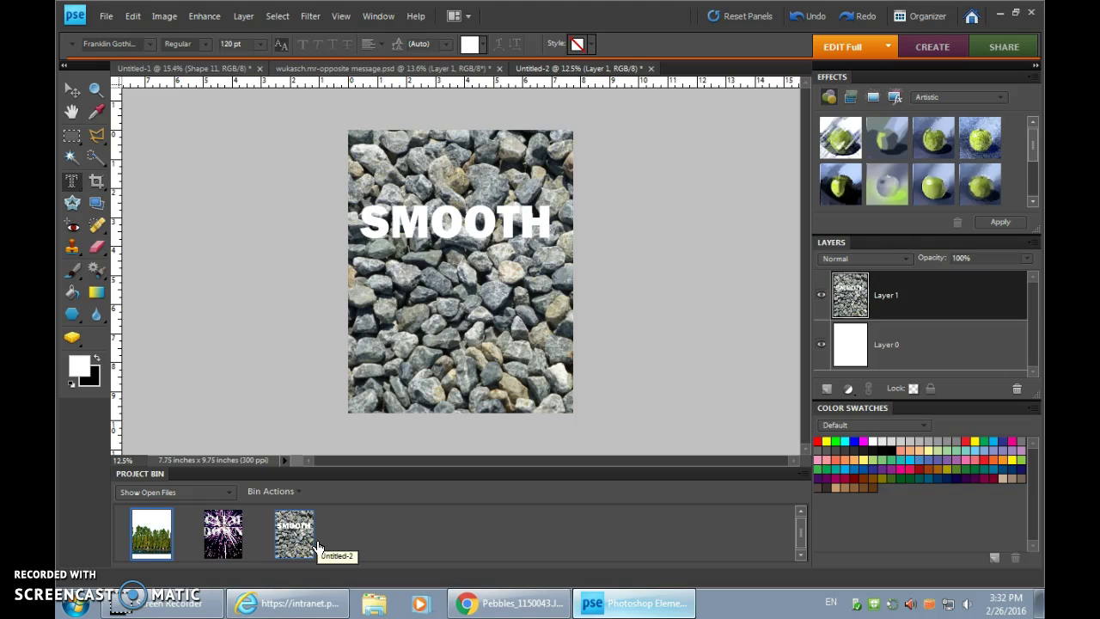
Step: Paste the sand image into the poster as Layer 2 and move it up and left
{"action": "left_click", "coordinate": [275, 336]}
{"action": "left_click", "coordinate": [423, 352]}
{"action": "key", "text": "ctrl+v"}
{"action": "left_click", "coordinate": [78, 91]}
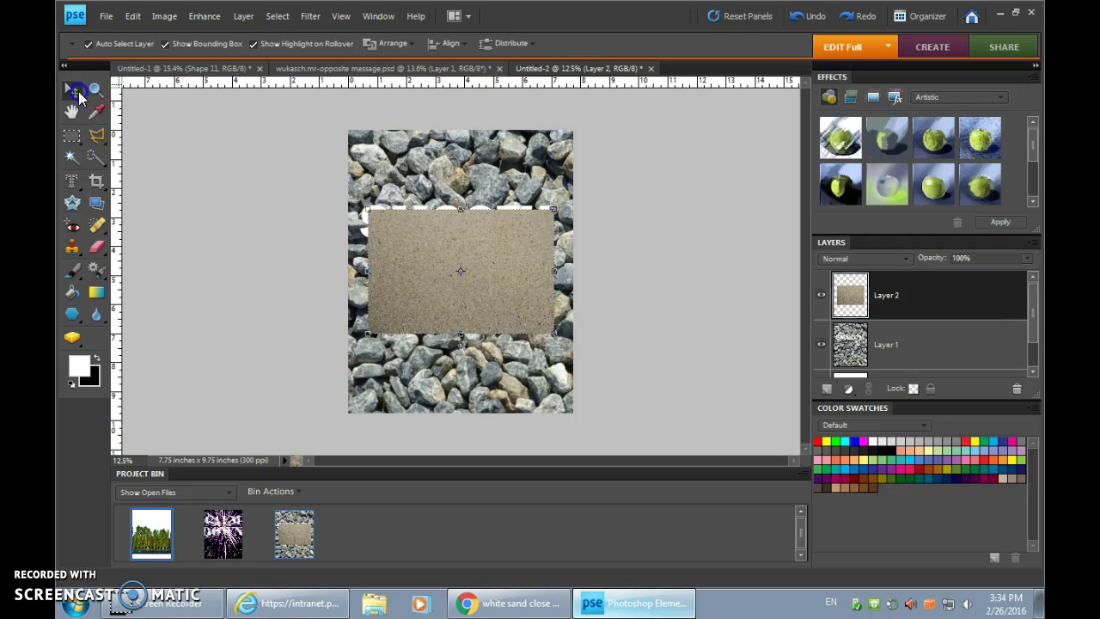
{"action": "left_click_drag", "start_coordinate": [505, 295], "coordinate": [484, 270]}
Step: Enlarge the sand layer to about 111% and place it beneath the pebbles layer
{"action": "left_click", "coordinate": [534, 186]}
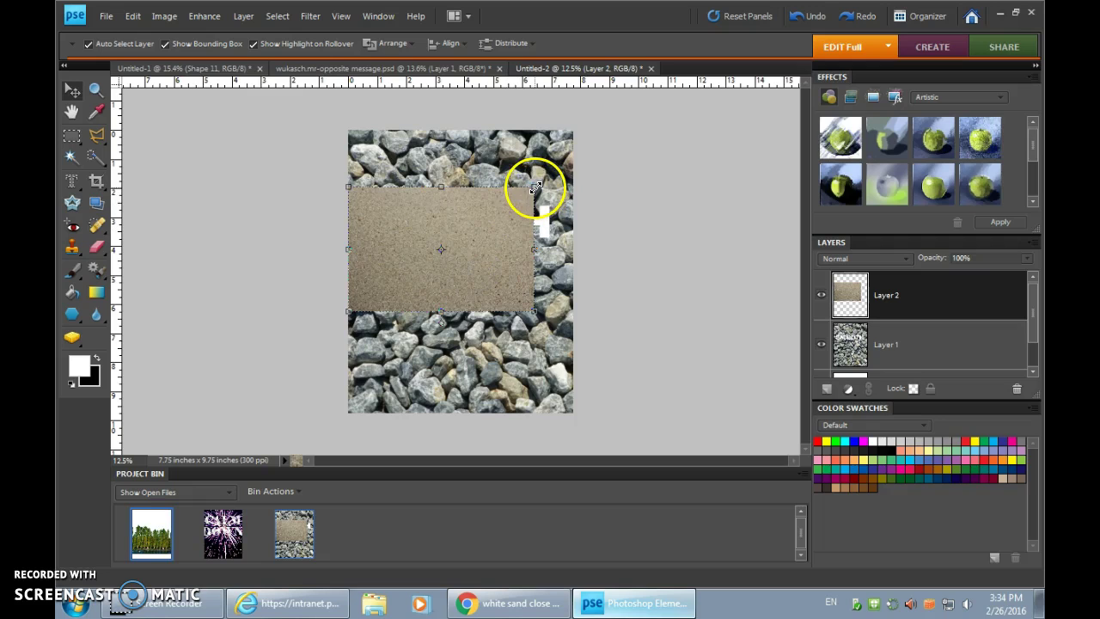
{"action": "left_click_drag", "start_coordinate": [535, 186], "coordinate": [557, 177]}
{"action": "mouse_move", "coordinate": [535, 213]}
{"action": "left_mouse_down"}
{"action": "mouse_move", "coordinate": [548, 216]}
{"action": "mouse_move", "coordinate": [536, 214]}
{"action": "left_mouse_up"}
{"action": "left_click", "coordinate": [524, 320]}
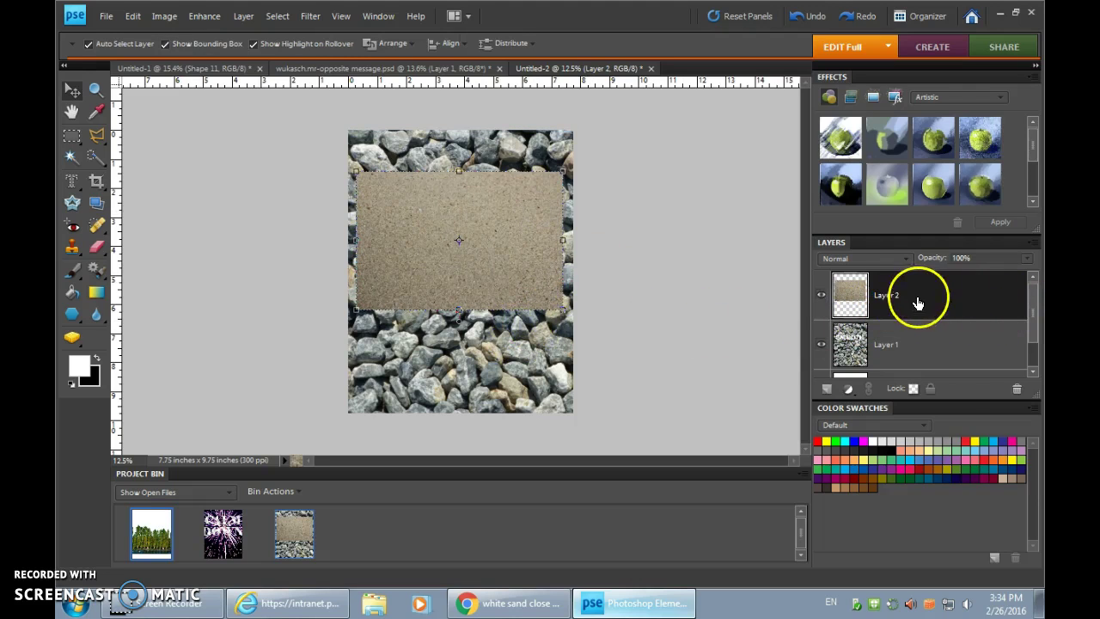
{"action": "left_click_drag", "start_coordinate": [917, 303], "coordinate": [924, 373]}
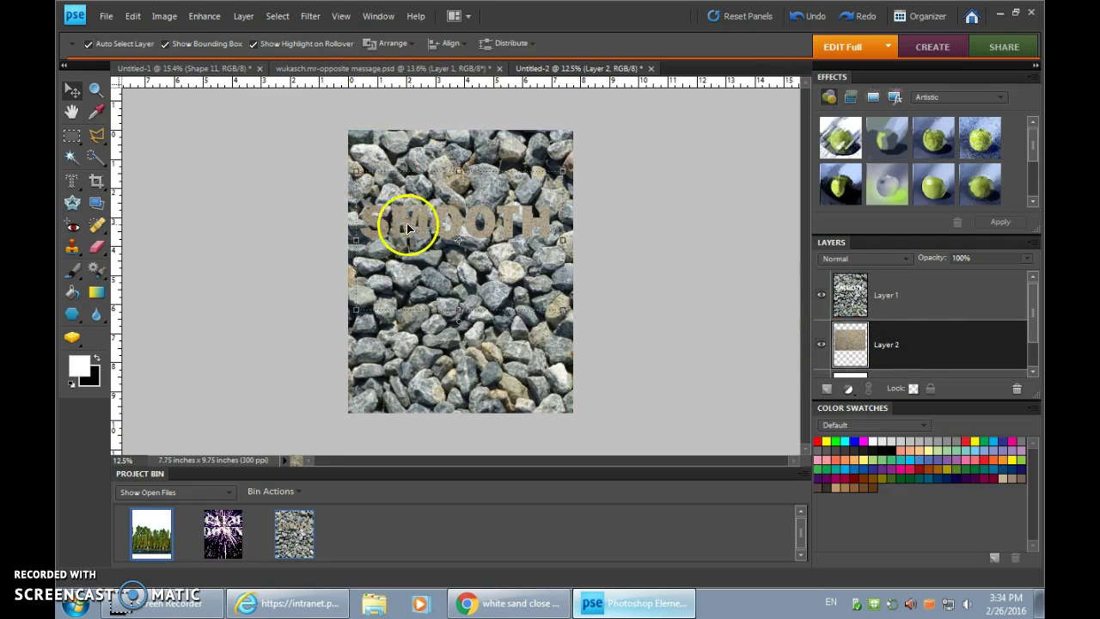
Step: Briefly hide and show the sand Layer 2, then lower its opacity to 26%
{"action": "left_click", "coordinate": [821, 345]}
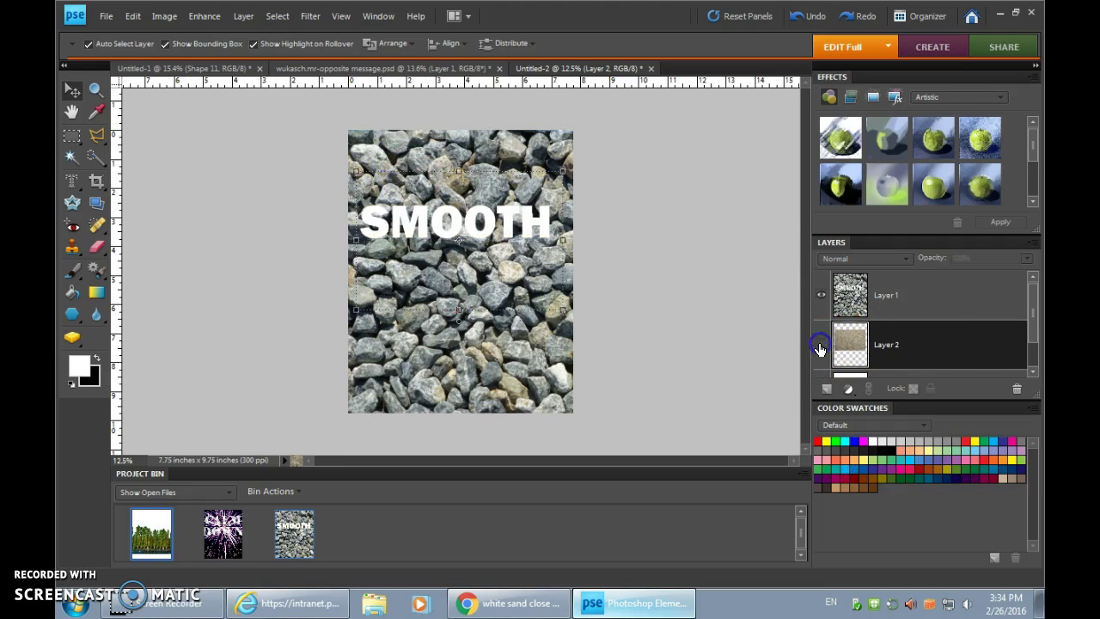
{"action": "left_click", "coordinate": [821, 346]}
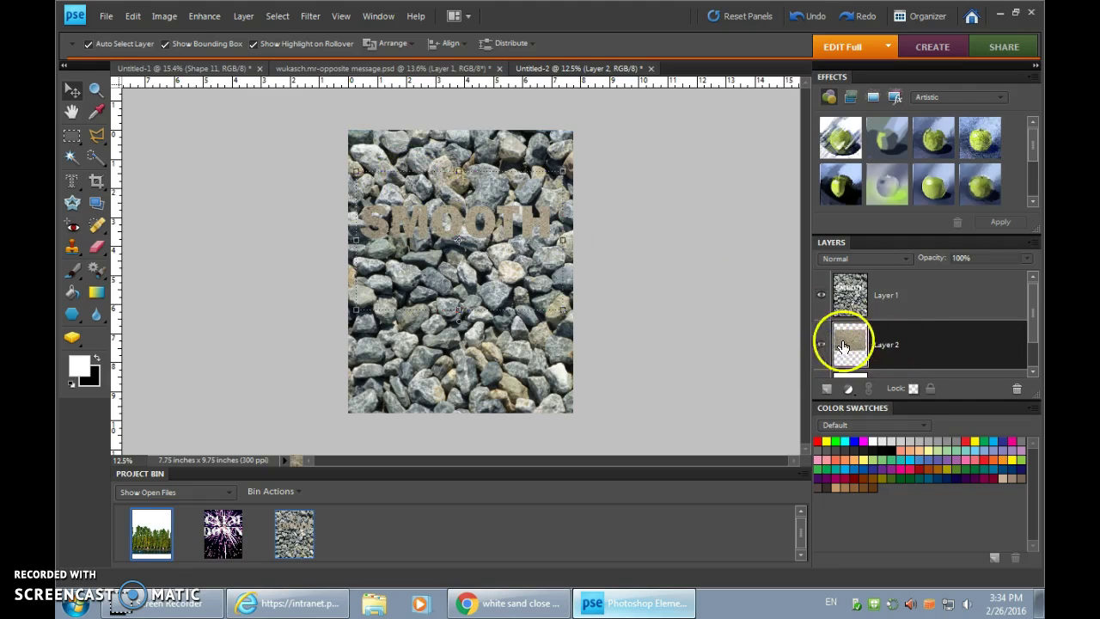
{"action": "left_click", "coordinate": [939, 260]}
{"action": "left_click_drag", "start_coordinate": [925, 262], "coordinate": [915, 266]}
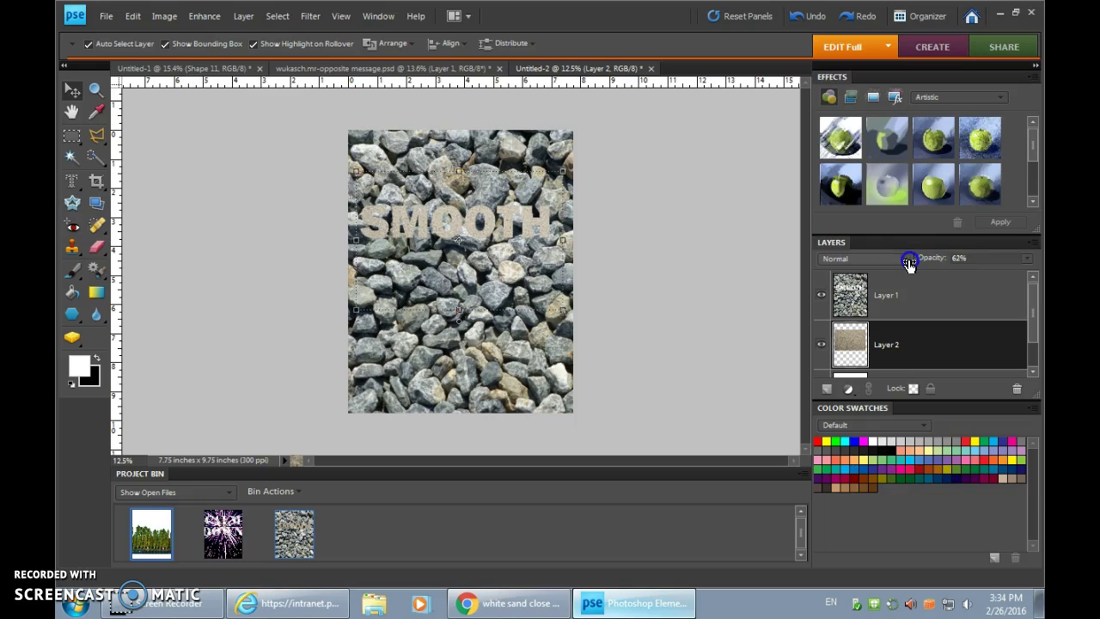
{"action": "mouse_move", "coordinate": [901, 267]}
{"action": "left_mouse_down"}
{"action": "mouse_move", "coordinate": [871, 261]}
{"action": "mouse_move", "coordinate": [946, 259]}
{"action": "mouse_move", "coordinate": [877, 257]}
{"action": "mouse_move", "coordinate": [900, 257]}
{"action": "left_mouse_up"}
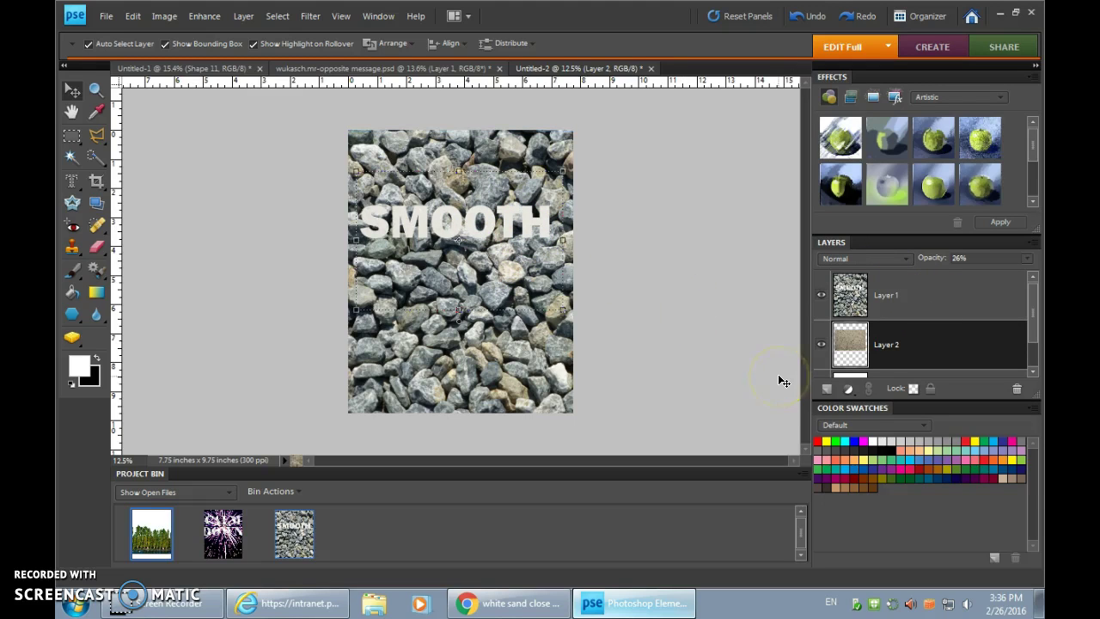
{"action": "left_click", "coordinate": [789, 379]}
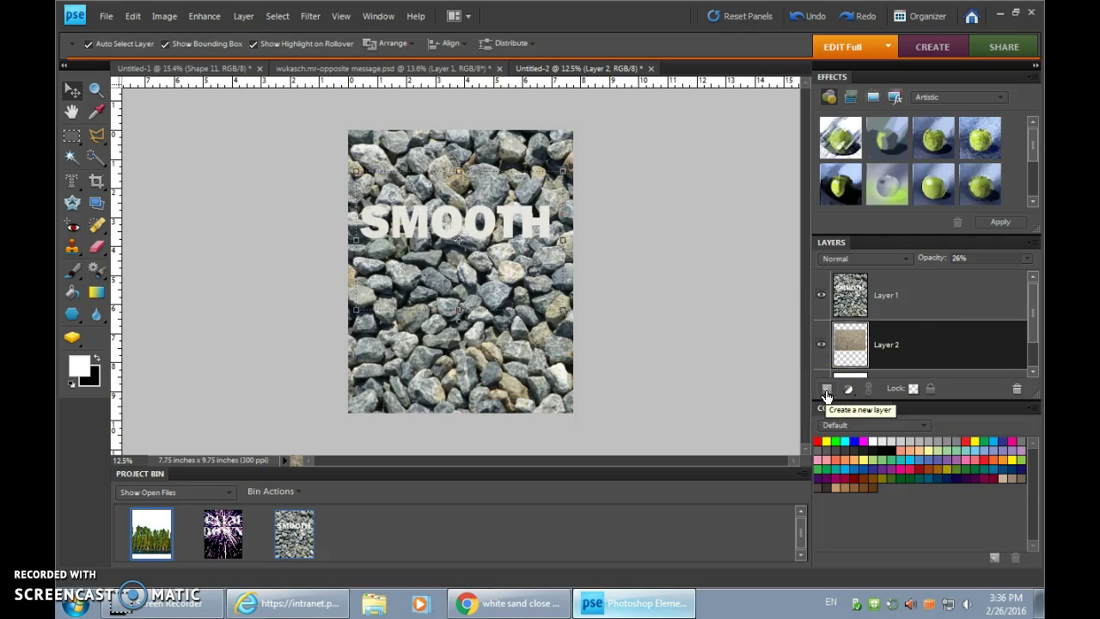
Step: Add a new empty Layer 3 and switch to the Polygonal Lasso Tool
{"action": "left_click", "coordinate": [827, 391]}
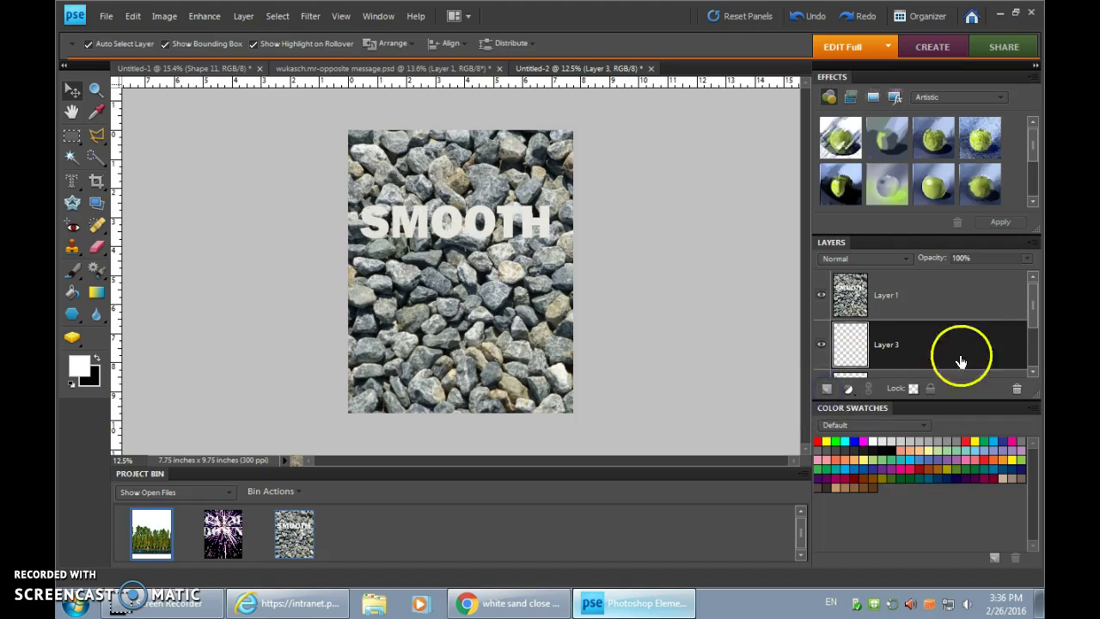
{"action": "left_click_drag", "start_coordinate": [1034, 304], "coordinate": [1031, 320]}
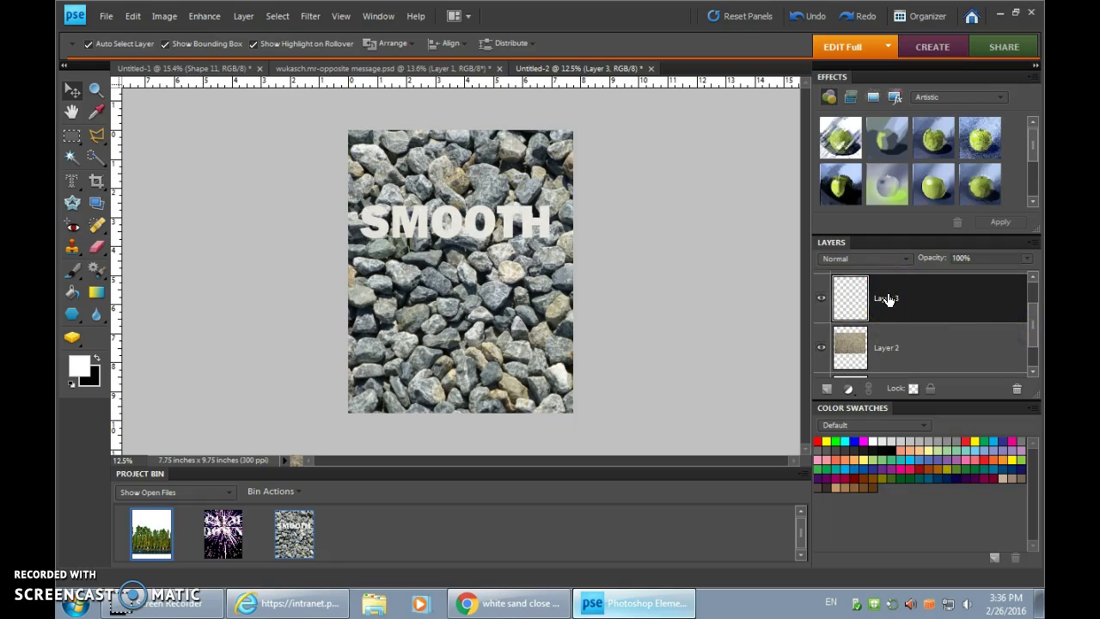
{"action": "left_click", "coordinate": [83, 267]}
{"action": "left_click", "coordinate": [73, 271]}
{"action": "left_click", "coordinate": [72, 158]}
{"action": "left_click", "coordinate": [97, 137]}
{"action": "left_click", "coordinate": [97, 137]}
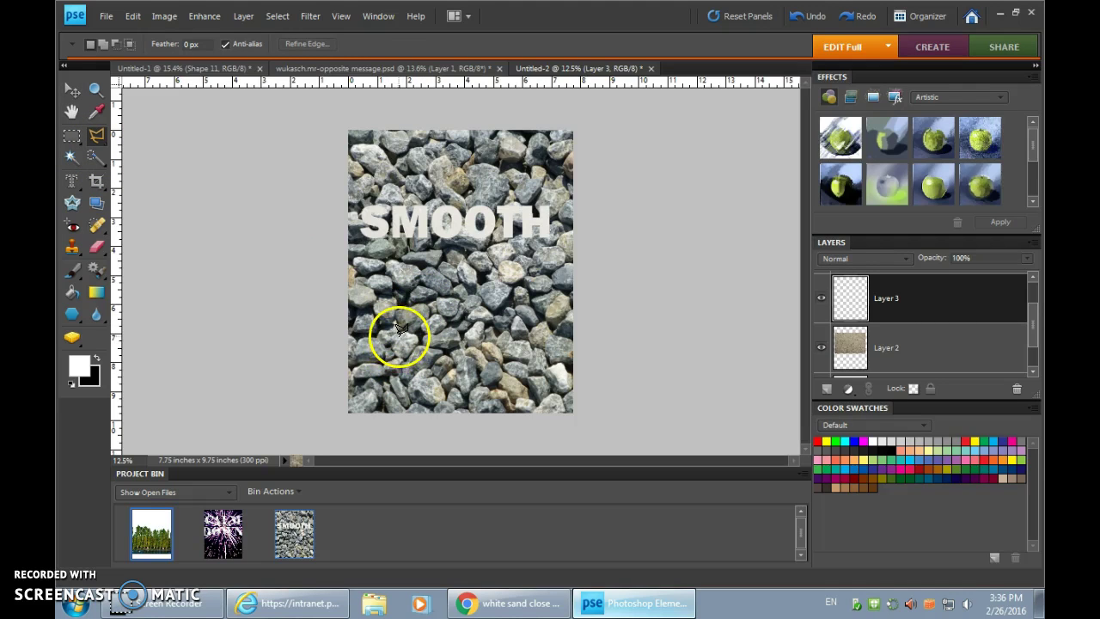
Step: Trace a zig-zag lasso outline from the lower left across to the lower right edge
{"action": "left_click", "coordinate": [395, 339]}
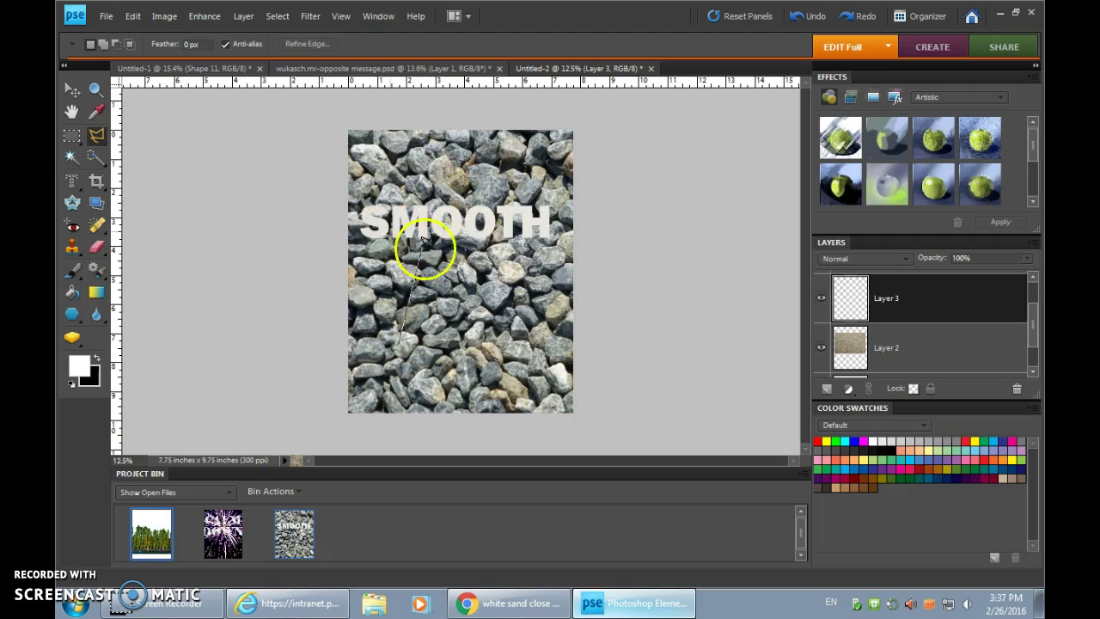
{"action": "left_click", "coordinate": [441, 179]}
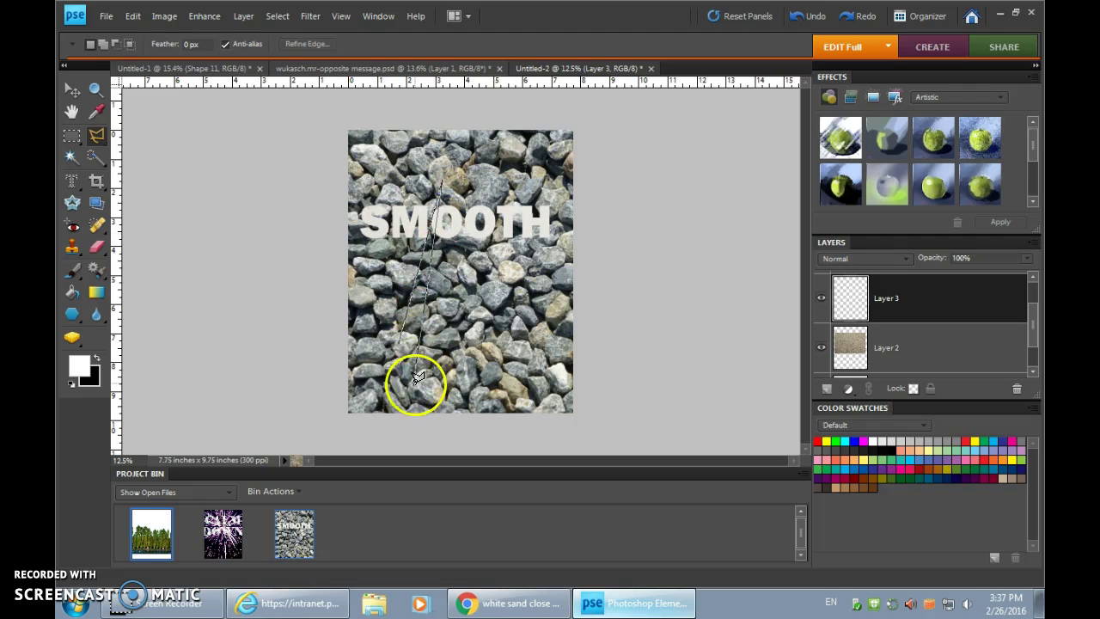
{"action": "left_click", "coordinate": [402, 393]}
{"action": "left_click", "coordinate": [468, 247]}
{"action": "left_click", "coordinate": [449, 356]}
{"action": "left_click", "coordinate": [498, 210]}
{"action": "left_click", "coordinate": [491, 315]}
{"action": "left_click", "coordinate": [523, 177]}
{"action": "left_click", "coordinate": [499, 327]}
{"action": "left_click", "coordinate": [544, 264]}
{"action": "left_click", "coordinate": [536, 337]}
{"action": "left_click", "coordinate": [499, 397]}
{"action": "left_click", "coordinate": [560, 319]}
{"action": "left_click", "coordinate": [520, 339]}
{"action": "left_click", "coordinate": [539, 397]}
Step: Add more spike points to the outline across the left side and lower right
{"action": "left_click", "coordinate": [479, 258]}
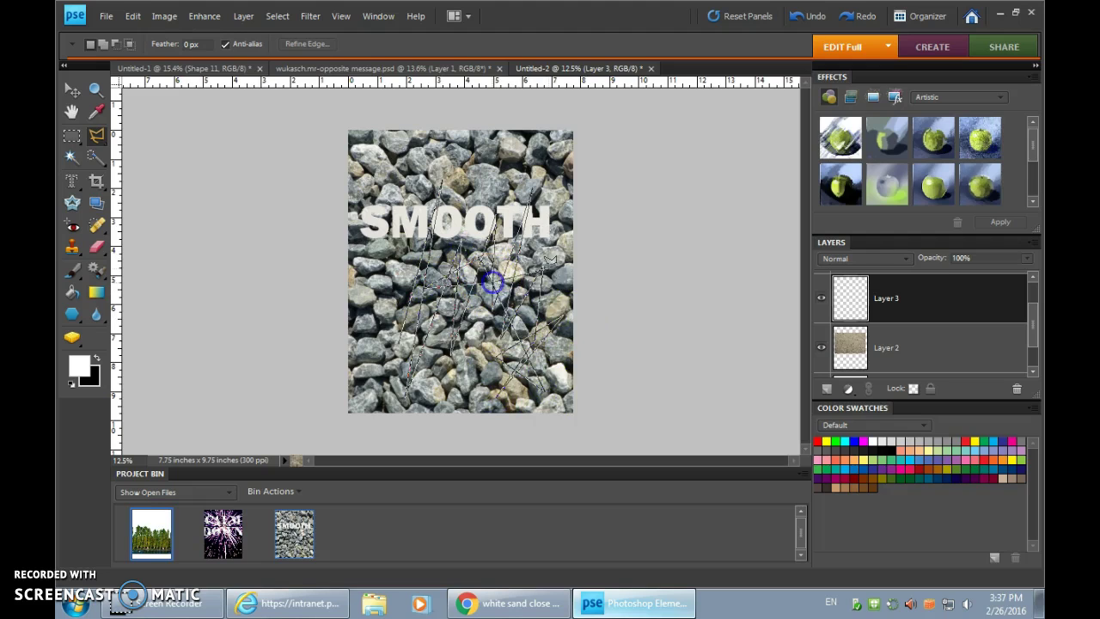
{"action": "left_click", "coordinate": [401, 381]}
{"action": "left_click", "coordinate": [339, 358]}
{"action": "left_click", "coordinate": [320, 295]}
{"action": "left_click", "coordinate": [419, 339]}
{"action": "left_click", "coordinate": [540, 402]}
{"action": "left_click", "coordinate": [523, 321]}
{"action": "left_click", "coordinate": [570, 401]}
{"action": "left_click", "coordinate": [446, 289]}
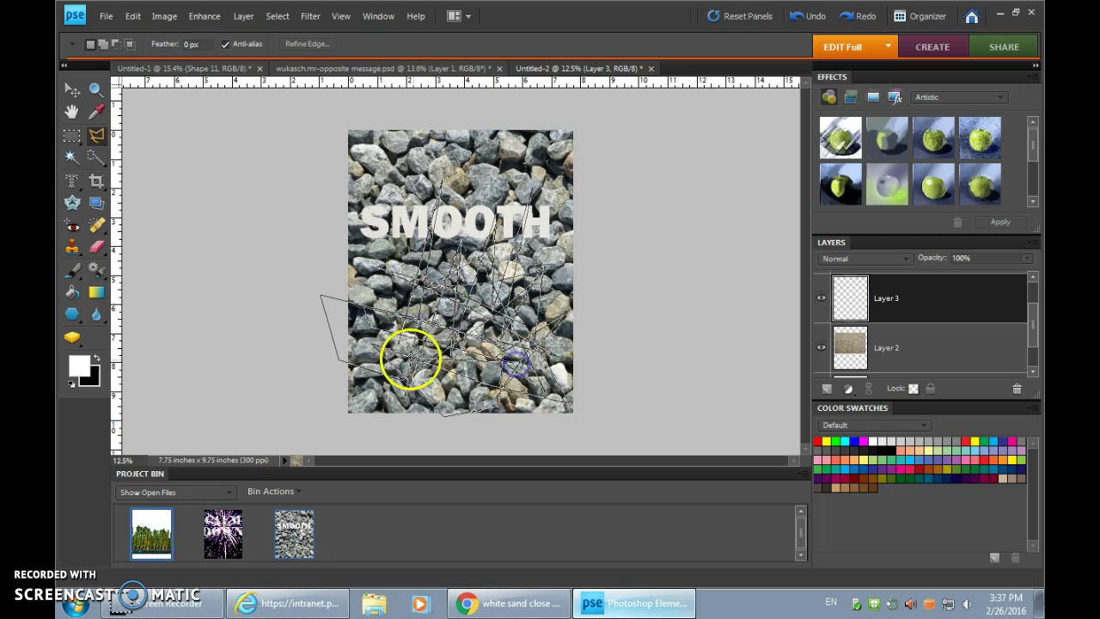
Step: Close the jagged selection, pick the Brush Tool and set the foreground colour to red
{"action": "double_click", "coordinate": [400, 344]}
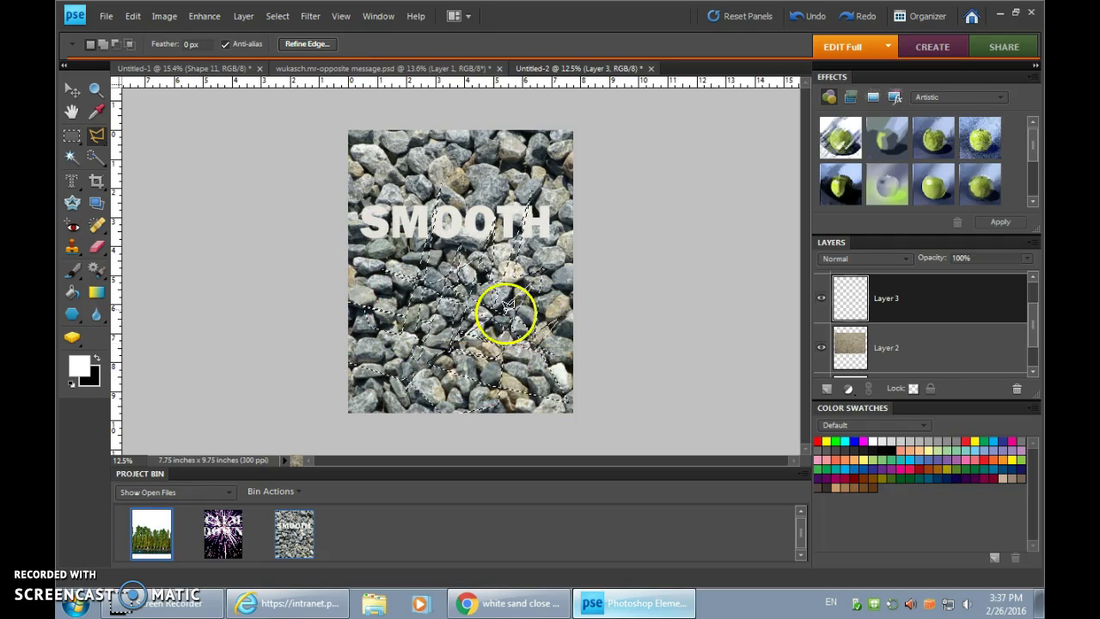
{"action": "left_click", "coordinate": [71, 269]}
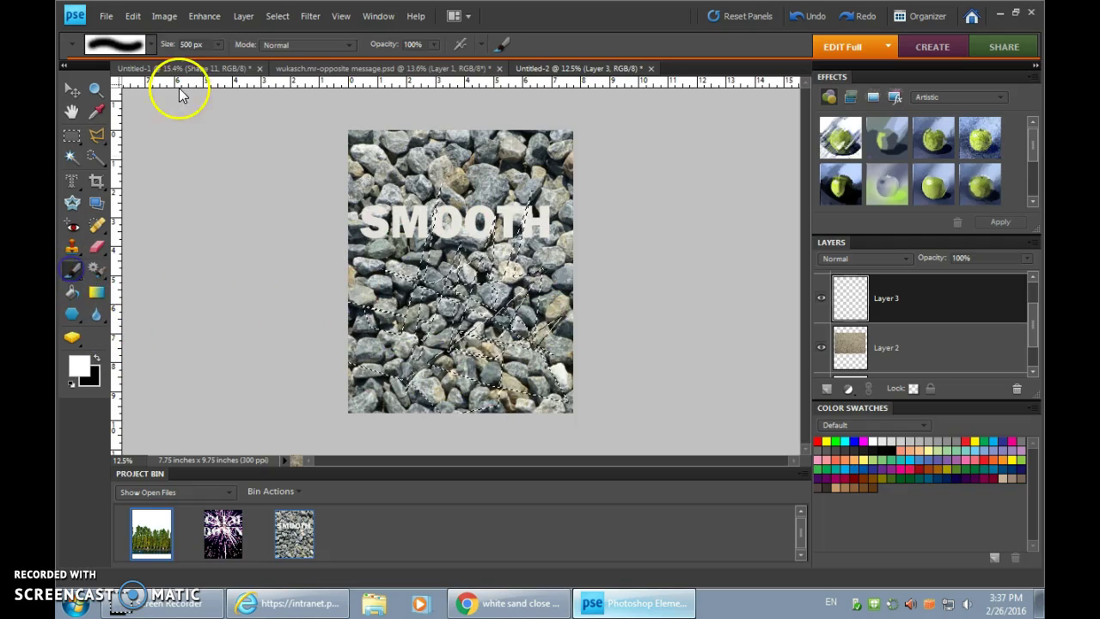
{"action": "left_click", "coordinate": [79, 367]}
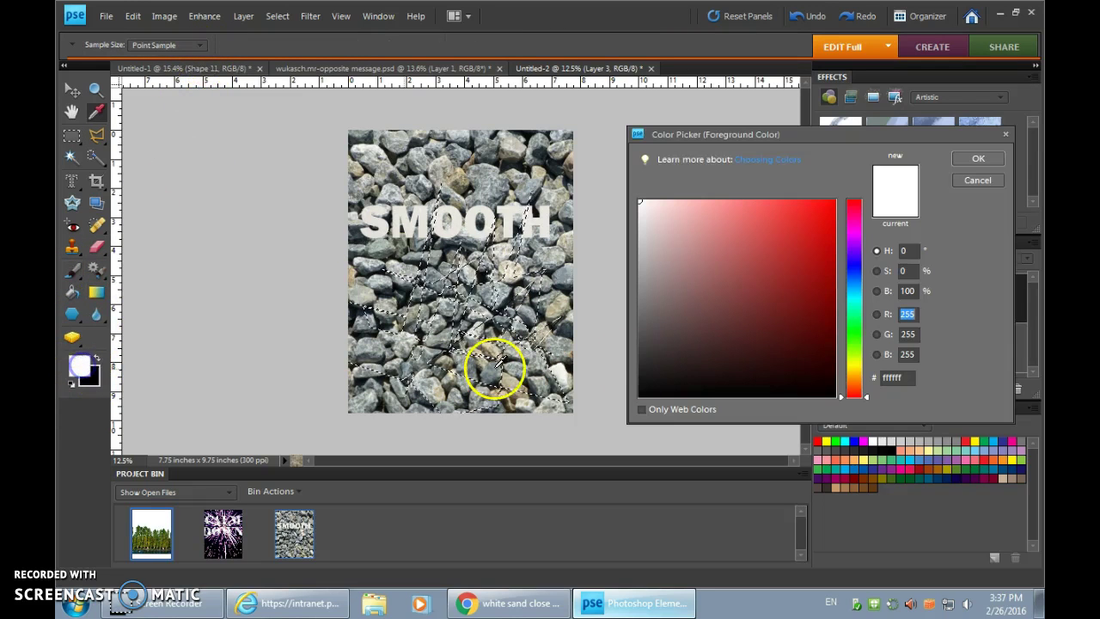
{"action": "left_click_drag", "start_coordinate": [798, 286], "coordinate": [816, 255]}
{"action": "left_click", "coordinate": [975, 161]}
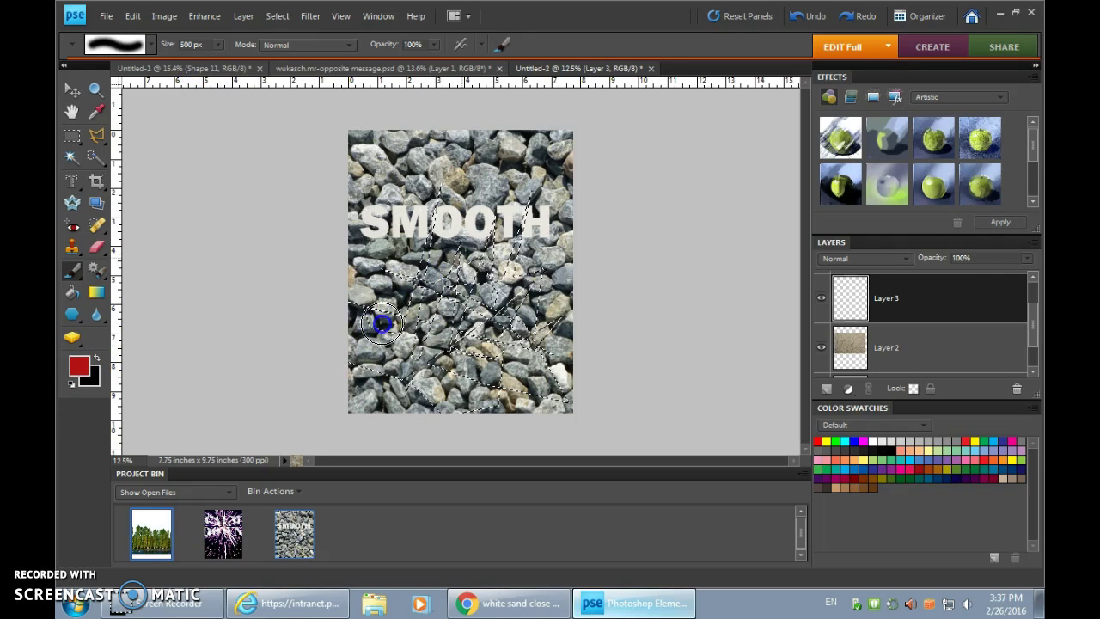
Step: Move Layer 3 above Layer 1 and paint red inside the jagged selection, deselecting with Ctrl+D
{"action": "left_click", "coordinate": [382, 323]}
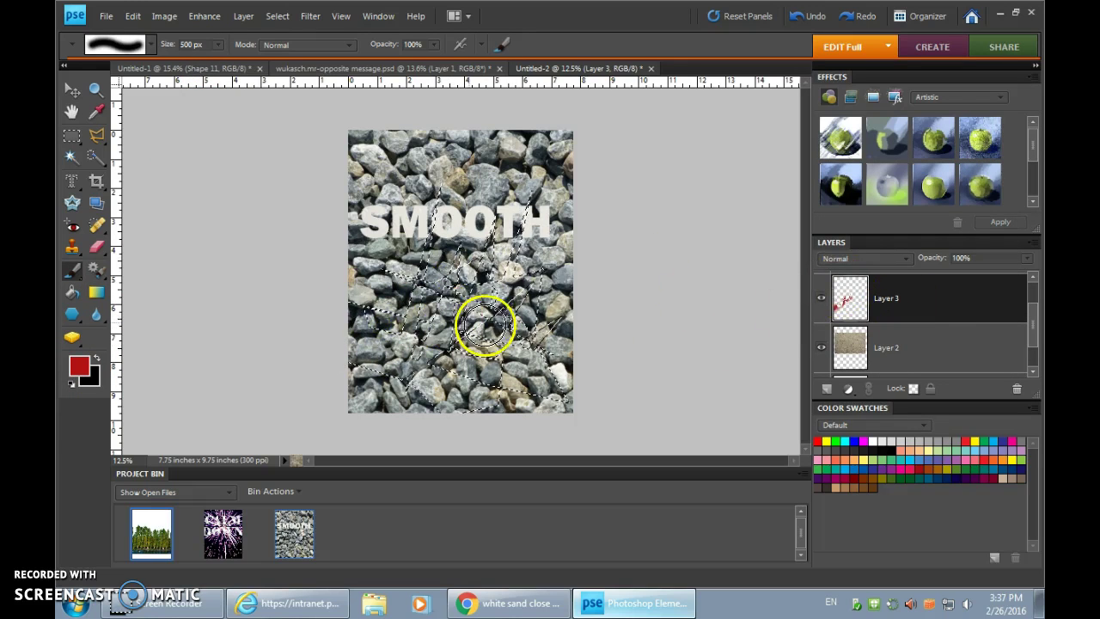
{"action": "left_click_drag", "start_coordinate": [1034, 319], "coordinate": [1032, 295]}
{"action": "mouse_move", "coordinate": [914, 344]}
{"action": "left_mouse_down"}
{"action": "mouse_move", "coordinate": [925, 267]}
{"action": "mouse_move", "coordinate": [926, 280]}
{"action": "left_mouse_up"}
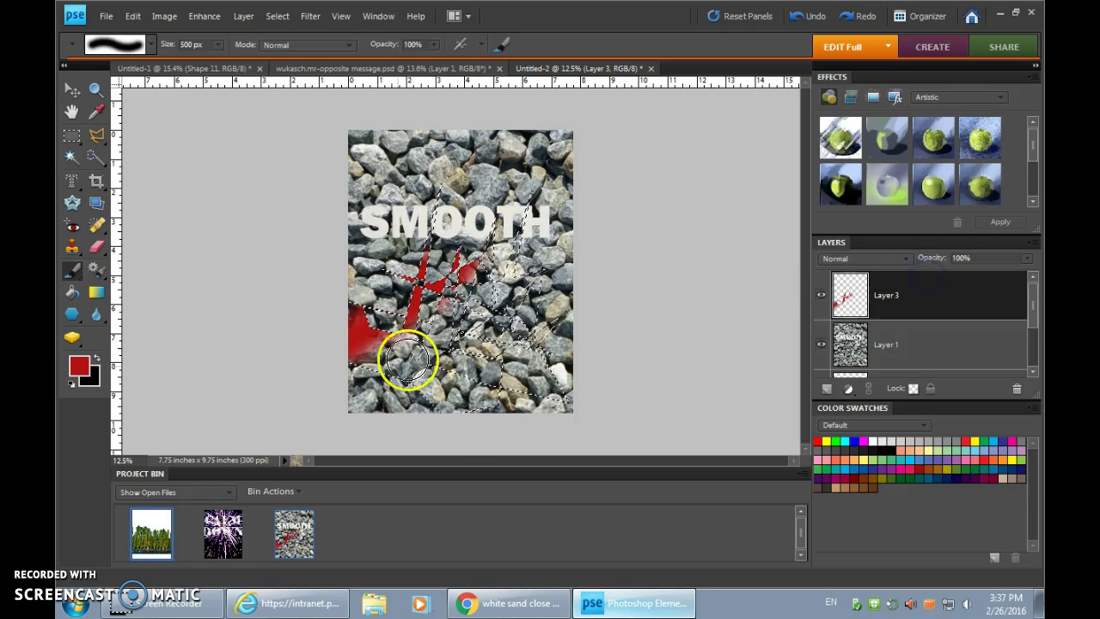
{"action": "mouse_move", "coordinate": [382, 374]}
{"action": "left_mouse_down"}
{"action": "mouse_move", "coordinate": [447, 330]}
{"action": "mouse_move", "coordinate": [547, 293]}
{"action": "mouse_move", "coordinate": [522, 338]}
{"action": "mouse_move", "coordinate": [524, 406]}
{"action": "left_mouse_up"}
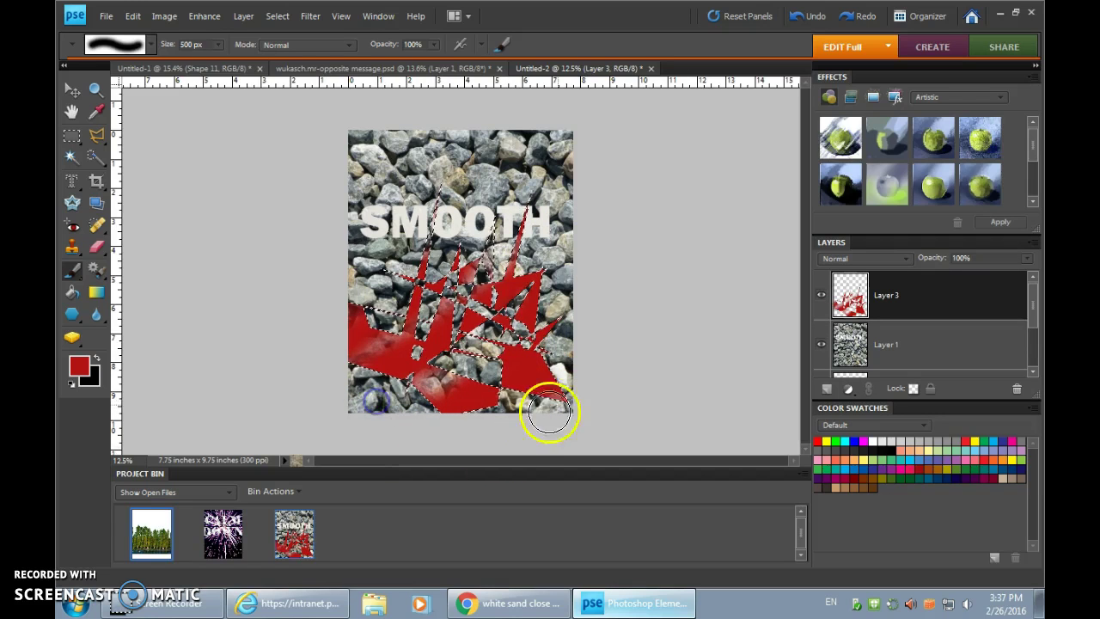
{"action": "left_click_drag", "start_coordinate": [427, 325], "coordinate": [614, 326]}
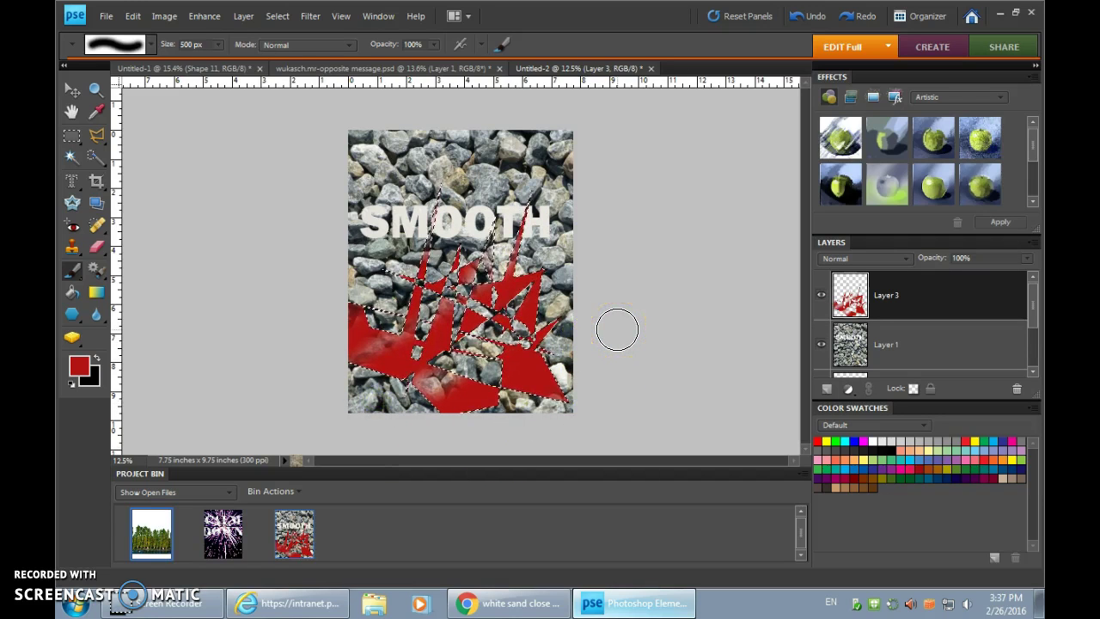
{"action": "key", "text": "ctrl+d"}
{"action": "left_click", "coordinate": [679, 355]}
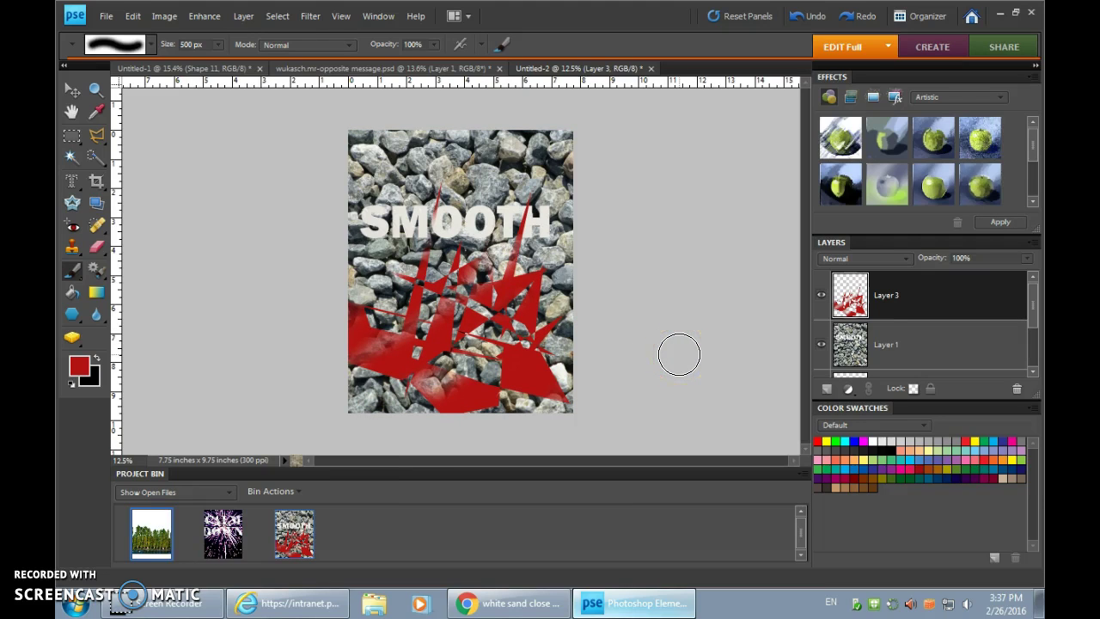
{"action": "mouse_move", "coordinate": [442, 245]}
{"action": "left_mouse_down"}
{"action": "mouse_move", "coordinate": [528, 356]}
{"action": "mouse_move", "coordinate": [545, 307]}
{"action": "mouse_move", "coordinate": [572, 369]}
{"action": "mouse_move", "coordinate": [392, 326]}
{"action": "mouse_move", "coordinate": [513, 329]}
{"action": "mouse_move", "coordinate": [515, 305]}
{"action": "mouse_move", "coordinate": [450, 336]}
{"action": "mouse_move", "coordinate": [467, 315]}
{"action": "mouse_move", "coordinate": [690, 211]}
{"action": "left_mouse_up"}
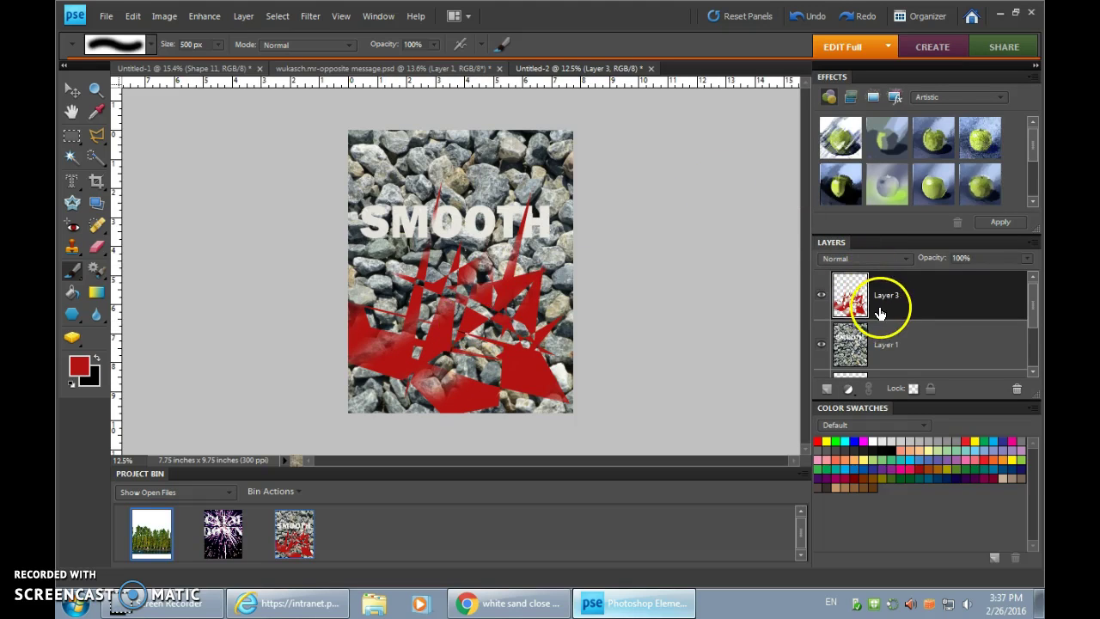
Step: Add Layer 4 beneath the red layer and set the foreground colour to dark red #723737
{"action": "left_click", "coordinate": [825, 388]}
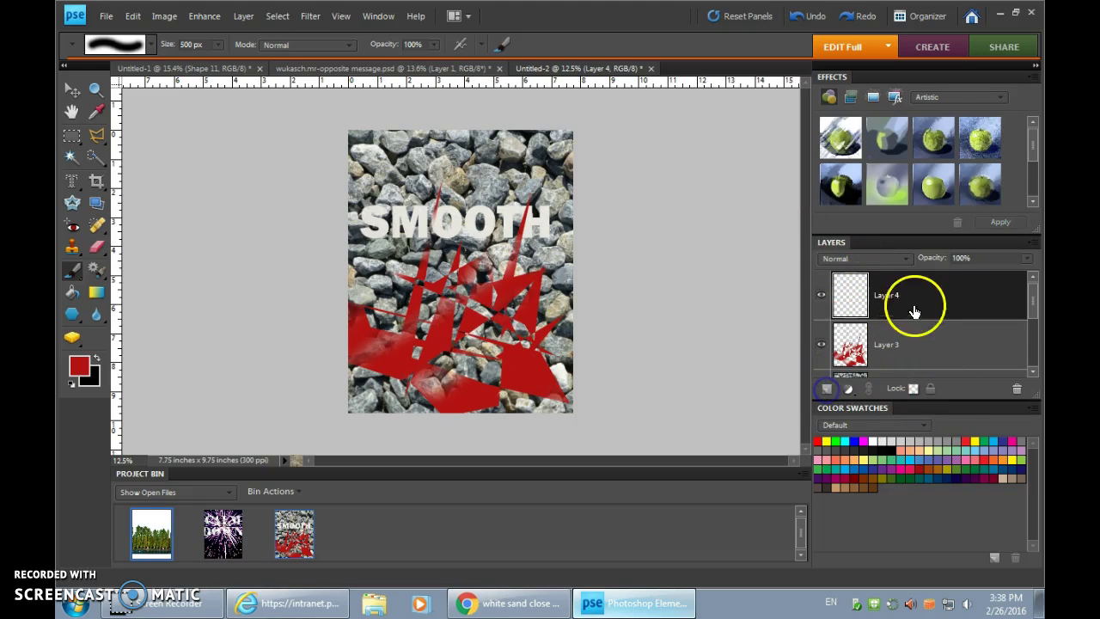
{"action": "left_click_drag", "start_coordinate": [889, 295], "coordinate": [898, 367]}
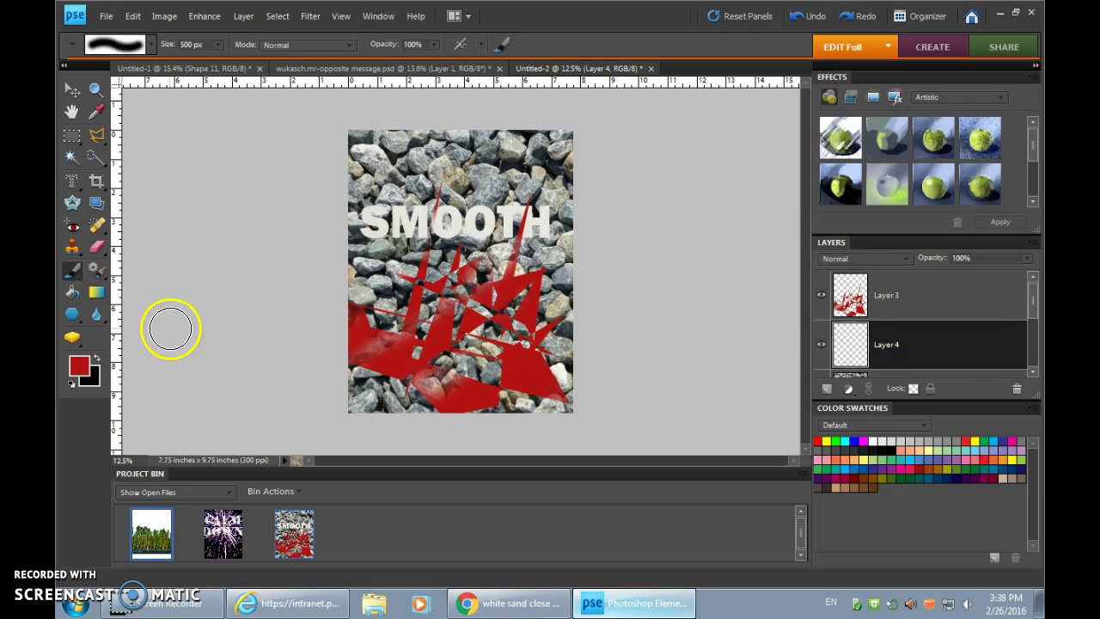
{"action": "left_click", "coordinate": [77, 367]}
{"action": "mouse_move", "coordinate": [766, 278]}
{"action": "left_mouse_down"}
{"action": "mouse_move", "coordinate": [736, 261]}
{"action": "mouse_move", "coordinate": [757, 224]}
{"action": "left_mouse_up"}
{"action": "left_click", "coordinate": [749, 296]}
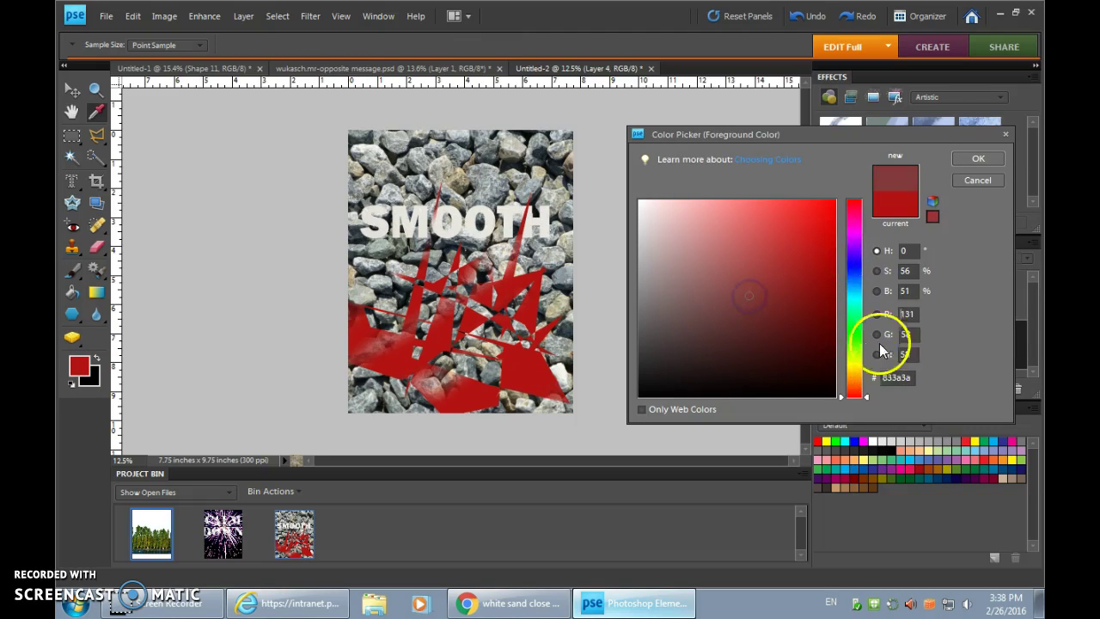
{"action": "left_click", "coordinate": [743, 300]}
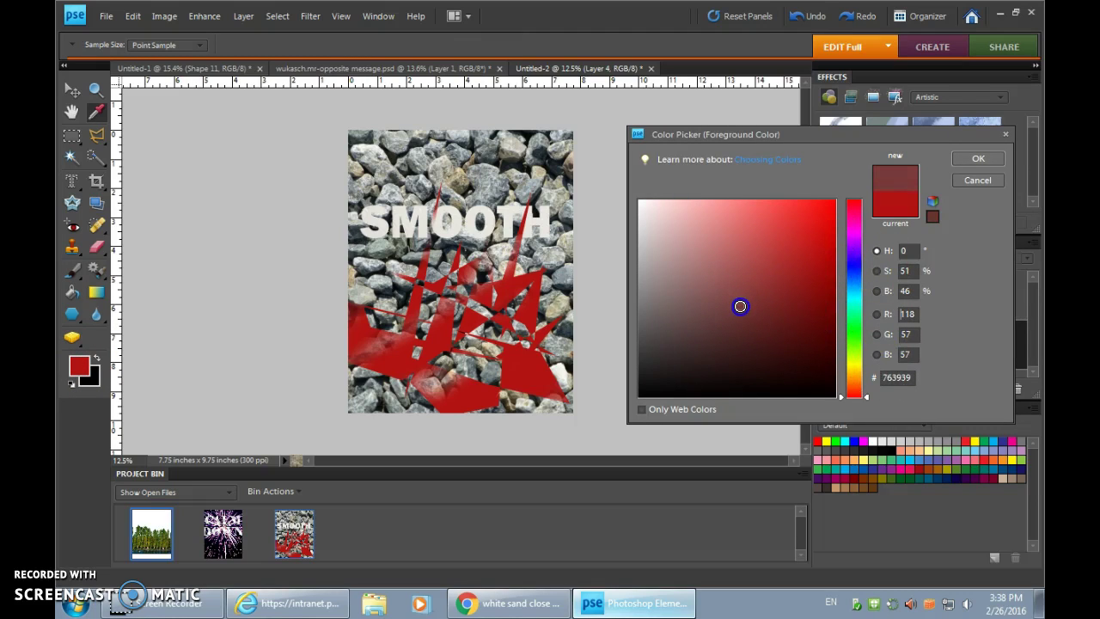
{"action": "left_click", "coordinate": [976, 159]}
Step: Paint dark-red strokes and dabs across the red shapes
{"action": "mouse_move", "coordinate": [504, 319]}
{"action": "left_mouse_down"}
{"action": "mouse_move", "coordinate": [468, 285]}
{"action": "mouse_move", "coordinate": [403, 339]}
{"action": "mouse_move", "coordinate": [536, 304]}
{"action": "mouse_move", "coordinate": [429, 378]}
{"action": "mouse_move", "coordinate": [565, 344]}
{"action": "left_mouse_up"}
{"action": "mouse_move", "coordinate": [445, 369]}
{"action": "left_mouse_down"}
{"action": "mouse_move", "coordinate": [423, 275]}
{"action": "mouse_move", "coordinate": [350, 284]}
{"action": "mouse_move", "coordinate": [412, 344]}
{"action": "mouse_move", "coordinate": [423, 383]}
{"action": "mouse_move", "coordinate": [404, 401]}
{"action": "mouse_move", "coordinate": [518, 391]}
{"action": "mouse_move", "coordinate": [499, 376]}
{"action": "mouse_move", "coordinate": [578, 272]}
{"action": "mouse_move", "coordinate": [405, 270]}
{"action": "left_mouse_up"}
{"action": "left_click", "coordinate": [393, 326]}
{"action": "left_click", "coordinate": [474, 373]}
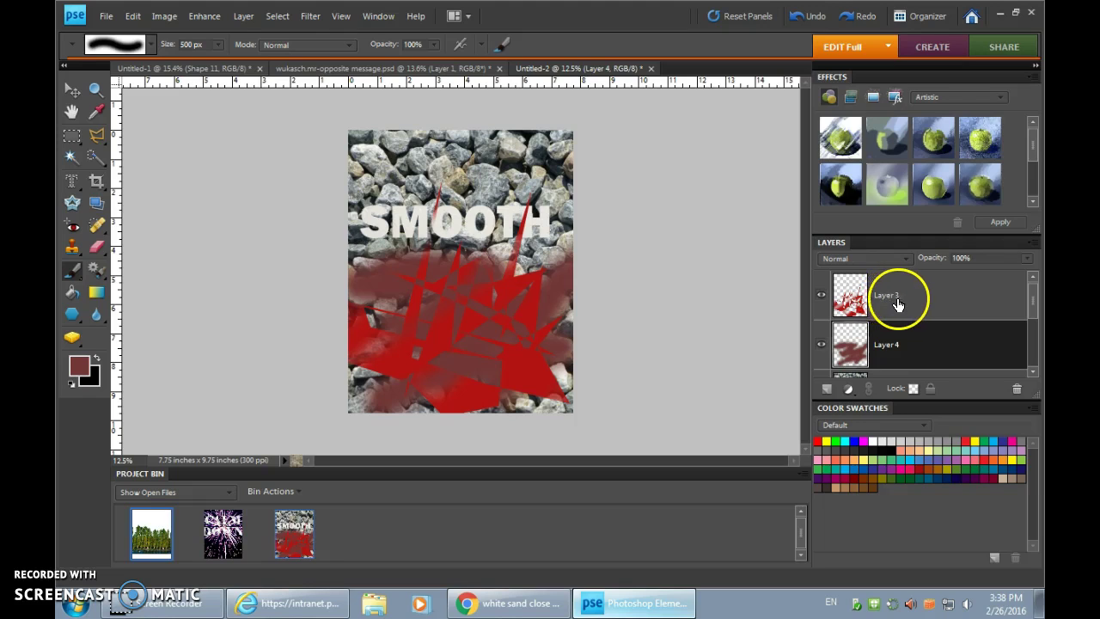
Step: Select Layer 3 and Layer 4 together and apply Merge Layers
{"action": "left_click", "coordinate": [898, 299], "text": "shift"}
{"action": "left_click_drag", "start_coordinate": [906, 311], "coordinate": [921, 348]}
{"action": "right_click", "coordinate": [919, 346]}
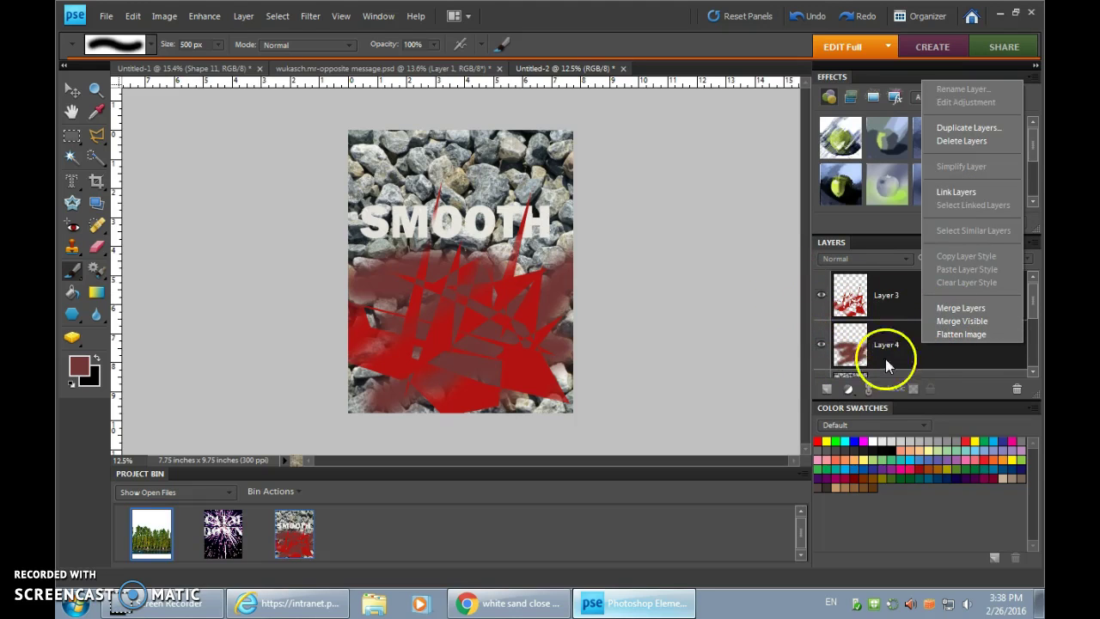
{"action": "left_click", "coordinate": [753, 310]}
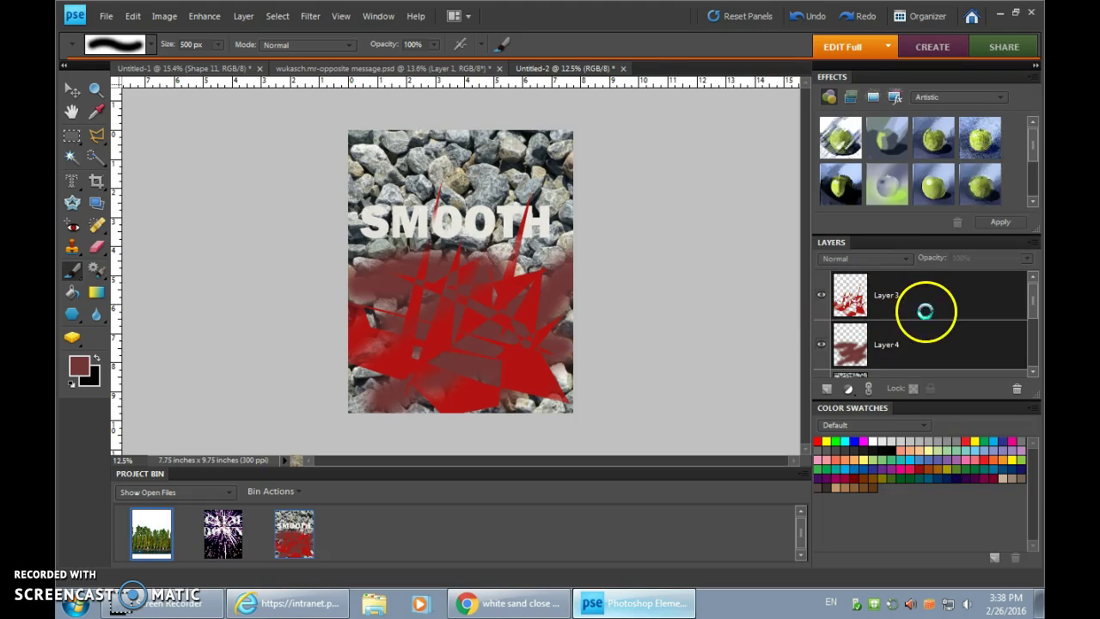
{"action": "key", "text": "ctrl+e"}
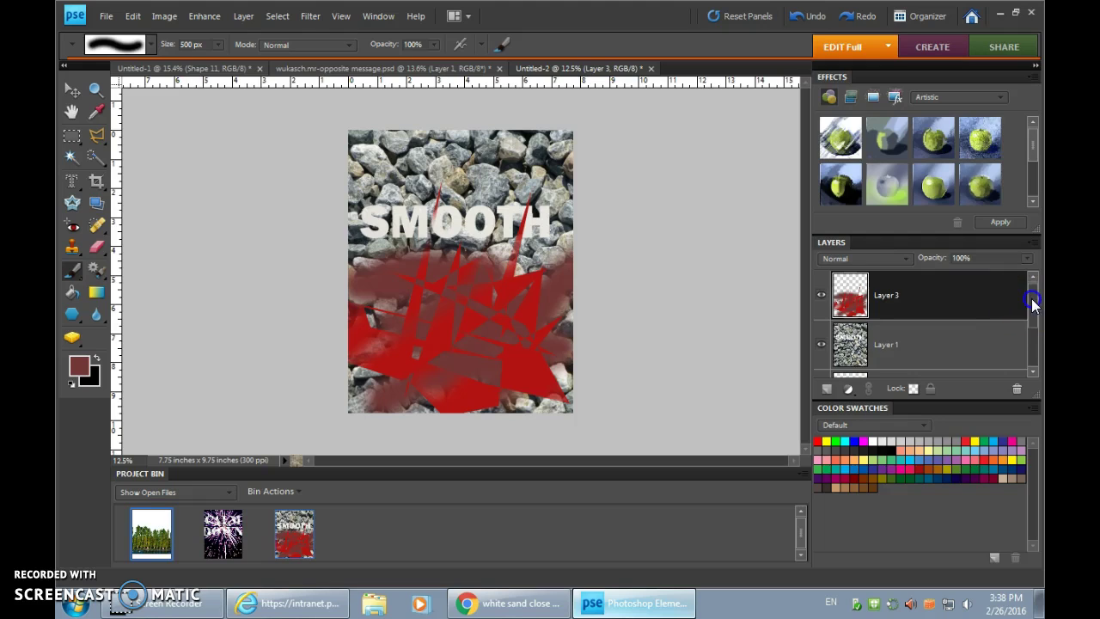
Step: Pick the Type tool and choose Bodoni MT from the font family list
{"action": "mouse_move", "coordinate": [1028, 300]}
{"action": "left_mouse_down"}
{"action": "mouse_move", "coordinate": [1034, 307]}
{"action": "mouse_move", "coordinate": [1033, 295]}
{"action": "left_mouse_up"}
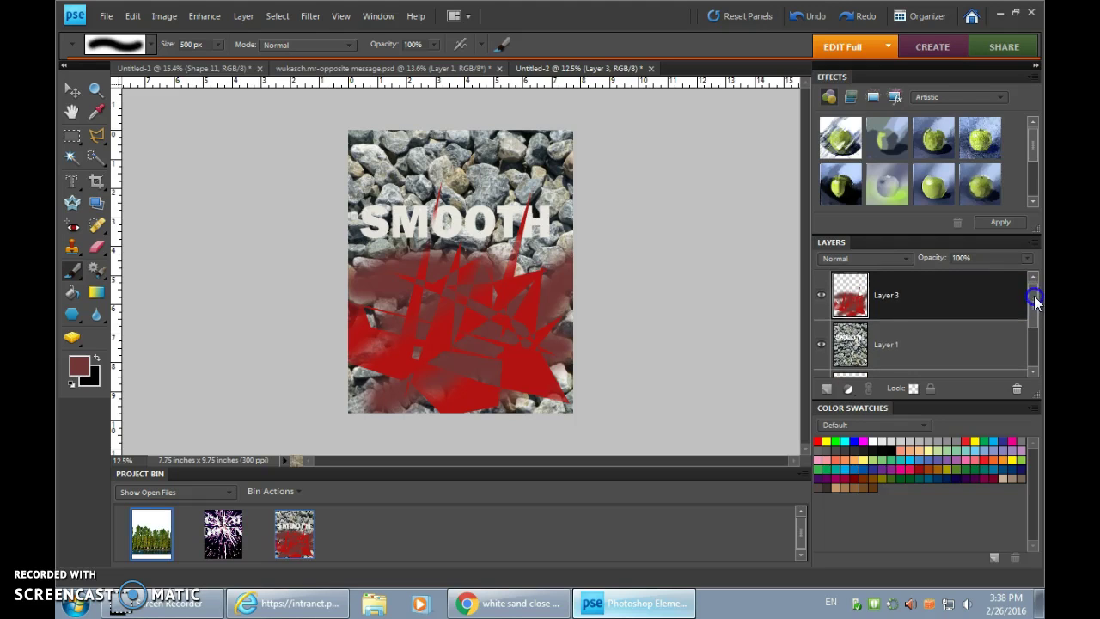
{"action": "left_click", "coordinate": [71, 181]}
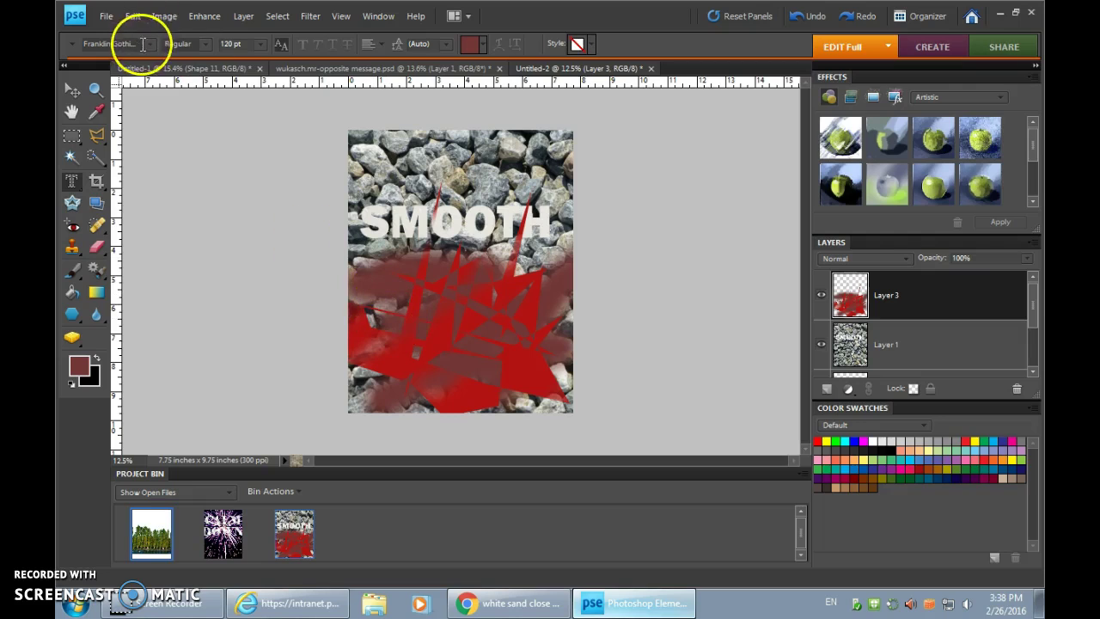
{"action": "left_click", "coordinate": [149, 44]}
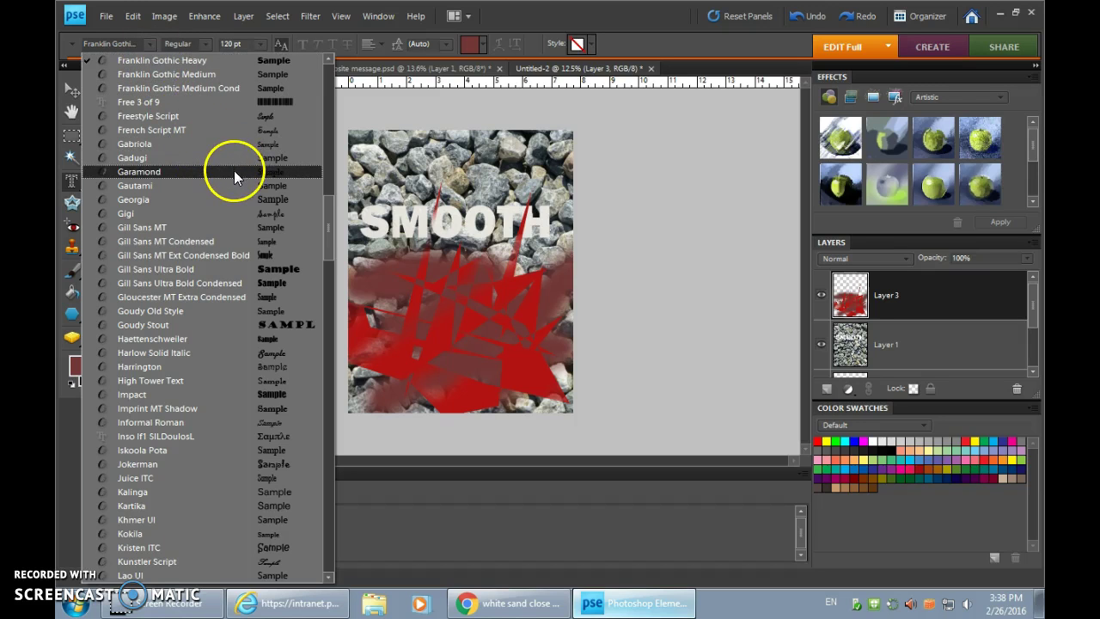
{"action": "left_click_drag", "start_coordinate": [326, 226], "coordinate": [329, 157]}
{"action": "left_click", "coordinate": [137, 159]}
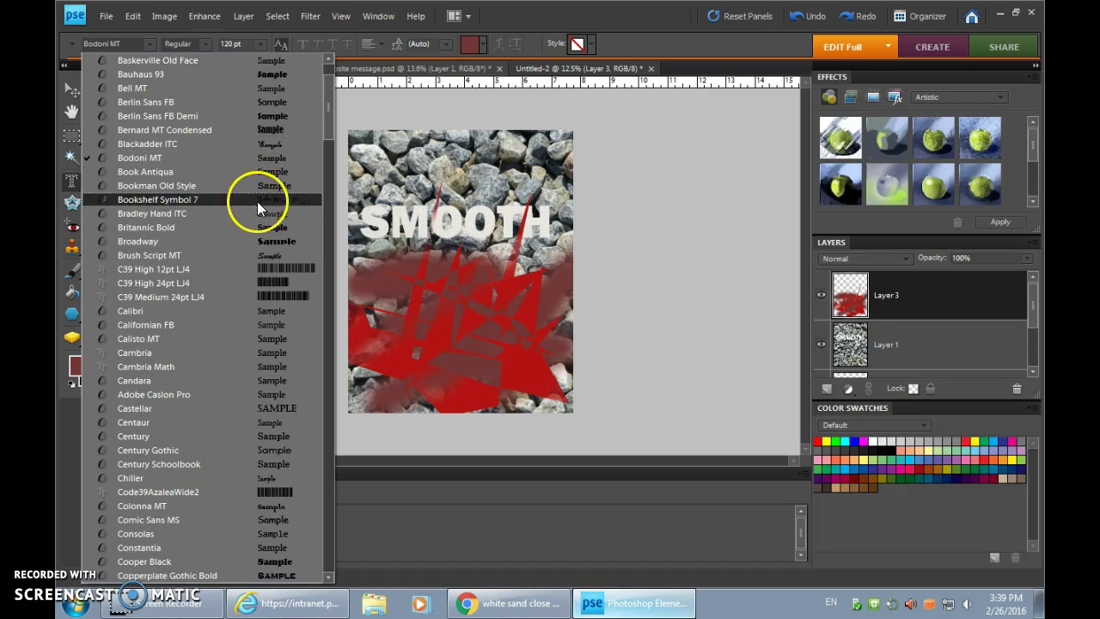
{"action": "left_click", "coordinate": [269, 158]}
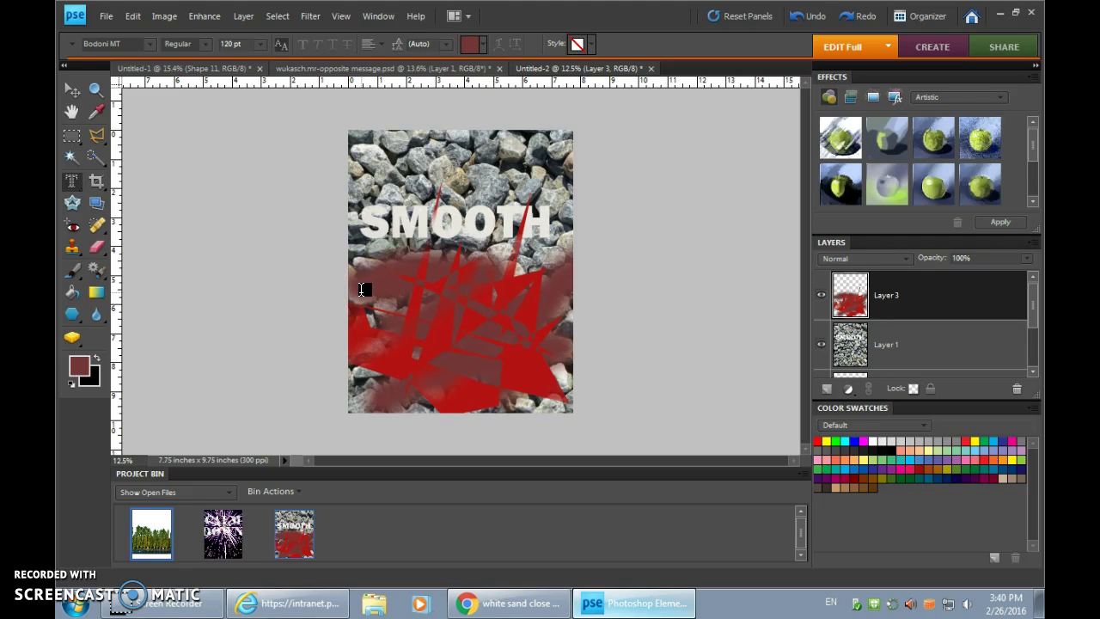
Step: Select all the lettering in the text box and set its font size to 80 pt
{"action": "left_click", "coordinate": [554, 344]}
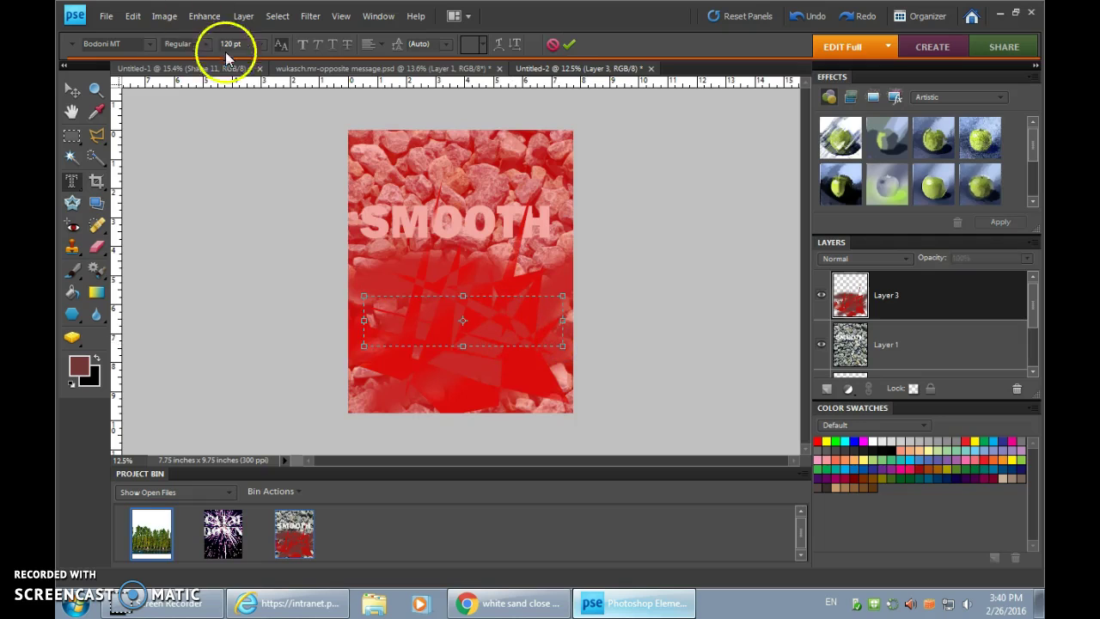
{"action": "left_click_drag", "start_coordinate": [235, 43], "coordinate": [215, 47]}
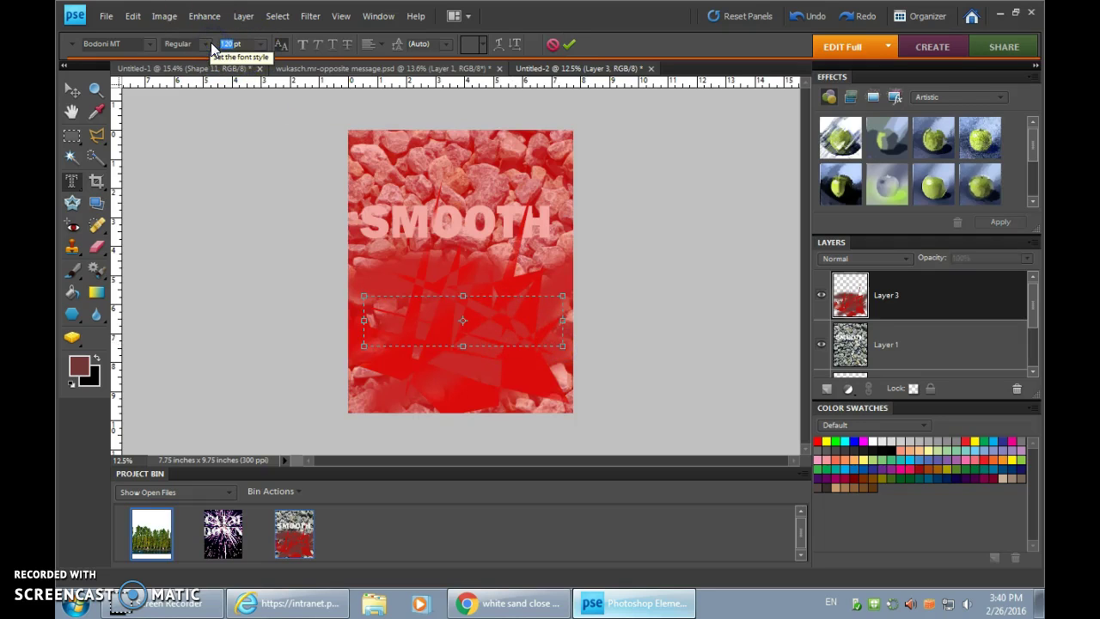
{"action": "left_click", "coordinate": [378, 307]}
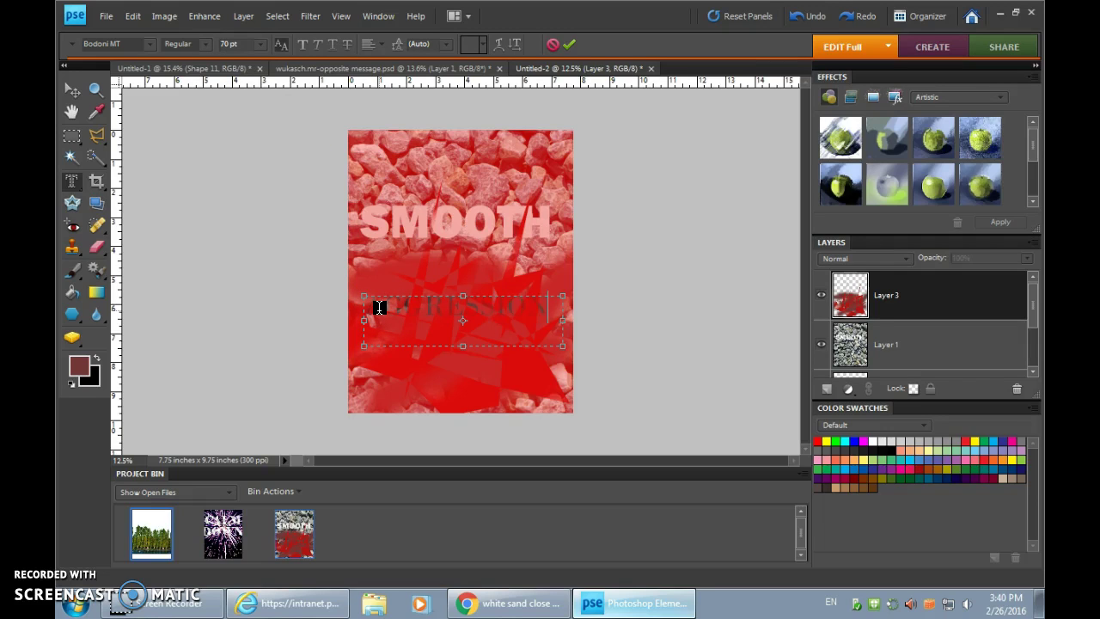
{"action": "left_click_drag", "start_coordinate": [556, 312], "coordinate": [378, 307]}
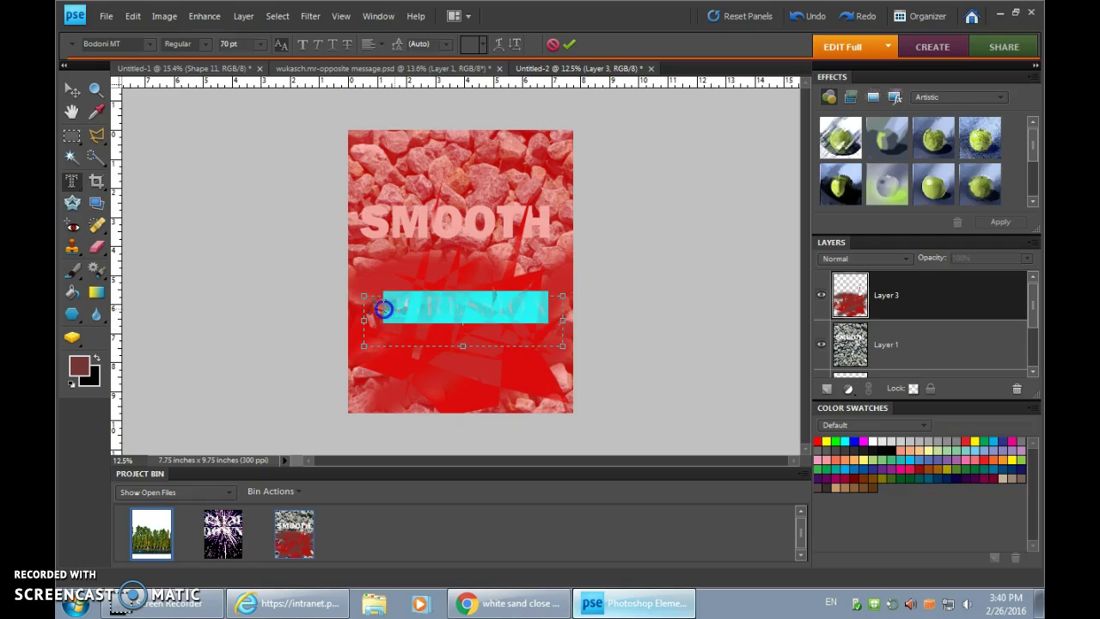
{"action": "left_click", "coordinate": [220, 45]}
{"action": "type", "text": "80"}
{"action": "key", "text": "Return"}
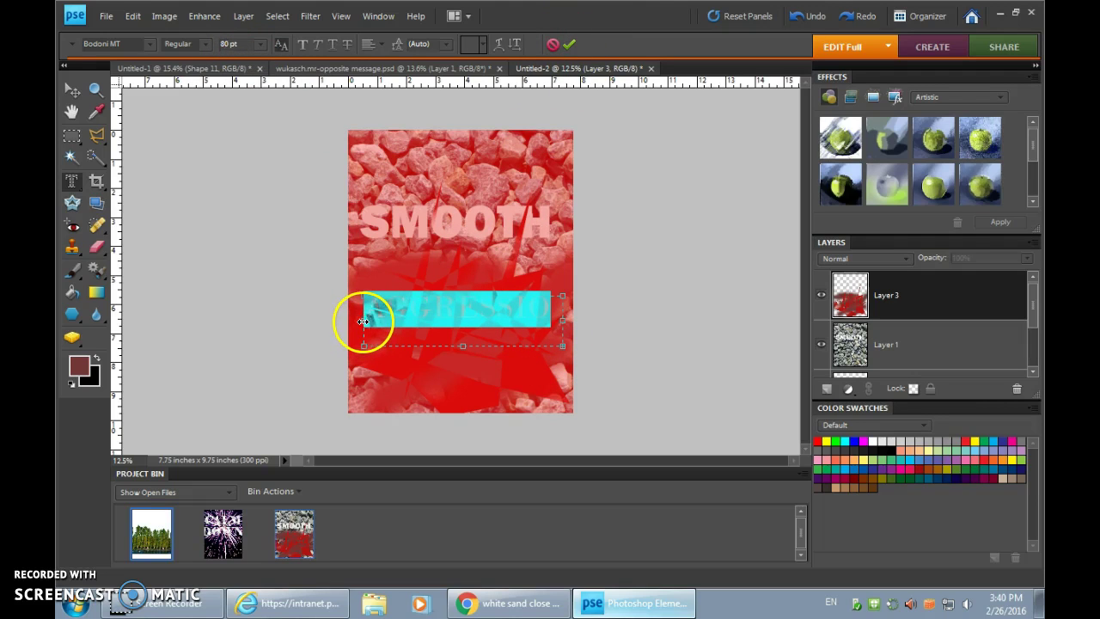
Step: Widen the text box to the left and shift the lettering slightly higher
{"action": "left_click_drag", "start_coordinate": [365, 319], "coordinate": [356, 320]}
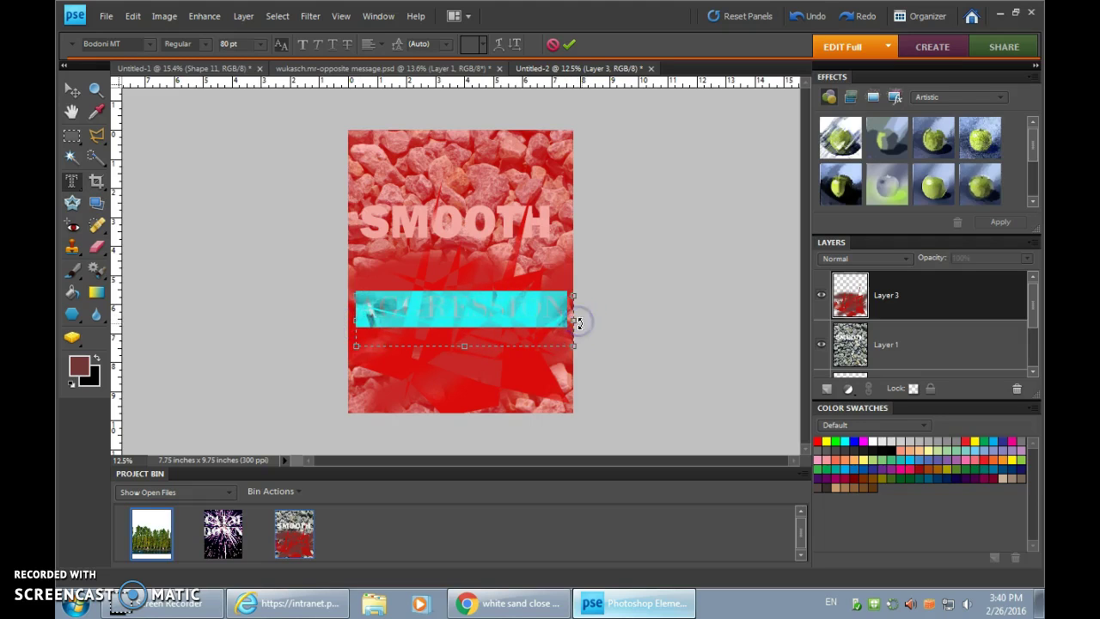
{"action": "left_click", "coordinate": [484, 327]}
{"action": "left_click", "coordinate": [522, 329]}
{"action": "left_click", "coordinate": [483, 308]}
{"action": "left_click_drag", "start_coordinate": [486, 315], "coordinate": [464, 323]}
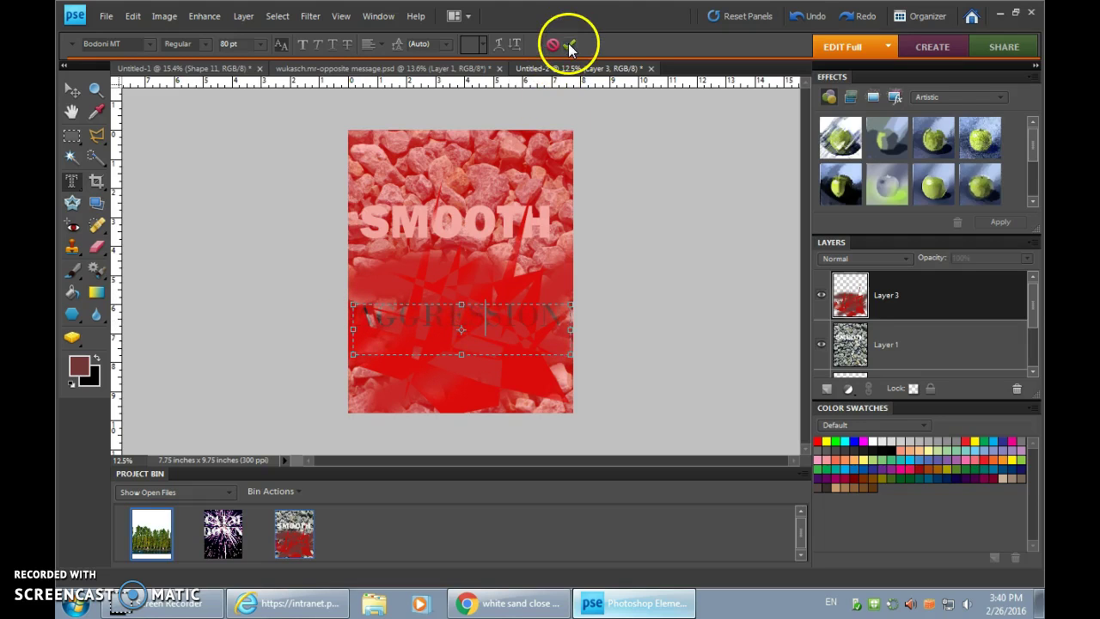
Step: Commit the AGGRESSION type mask, make Layer 3 active and apply Select > Inverse
{"action": "left_click", "coordinate": [569, 43]}
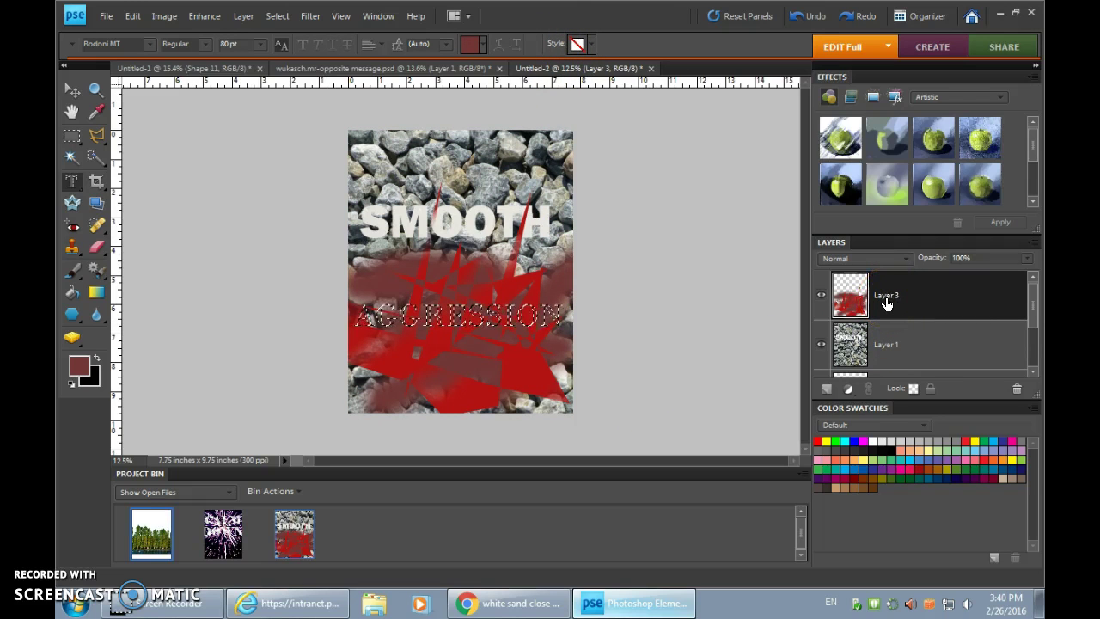
{"action": "left_click", "coordinate": [574, 346]}
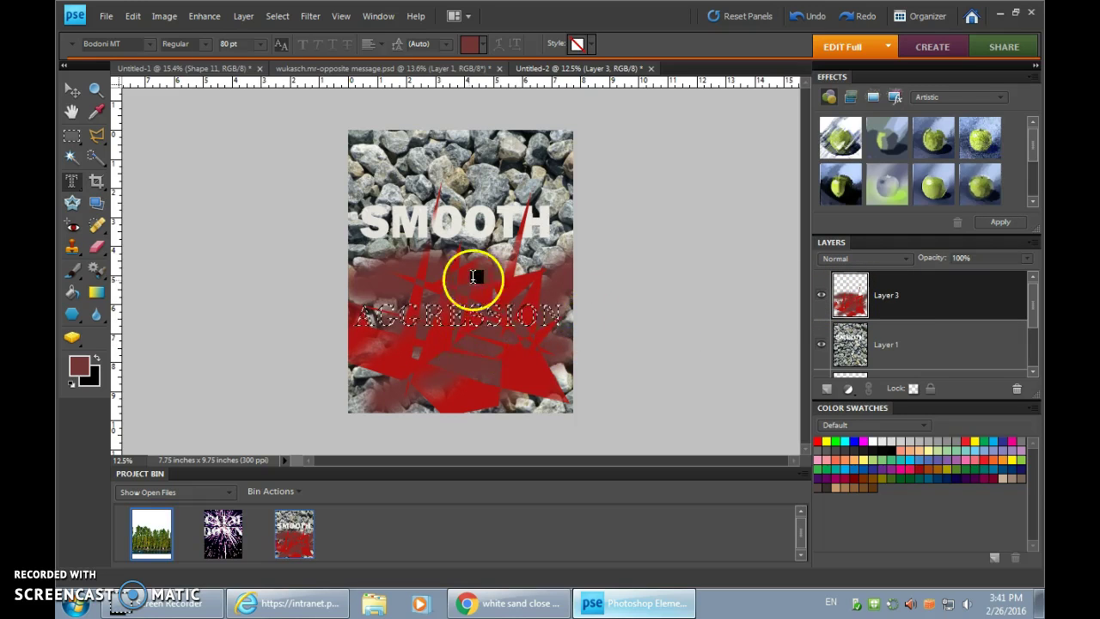
{"action": "left_click", "coordinate": [276, 16]}
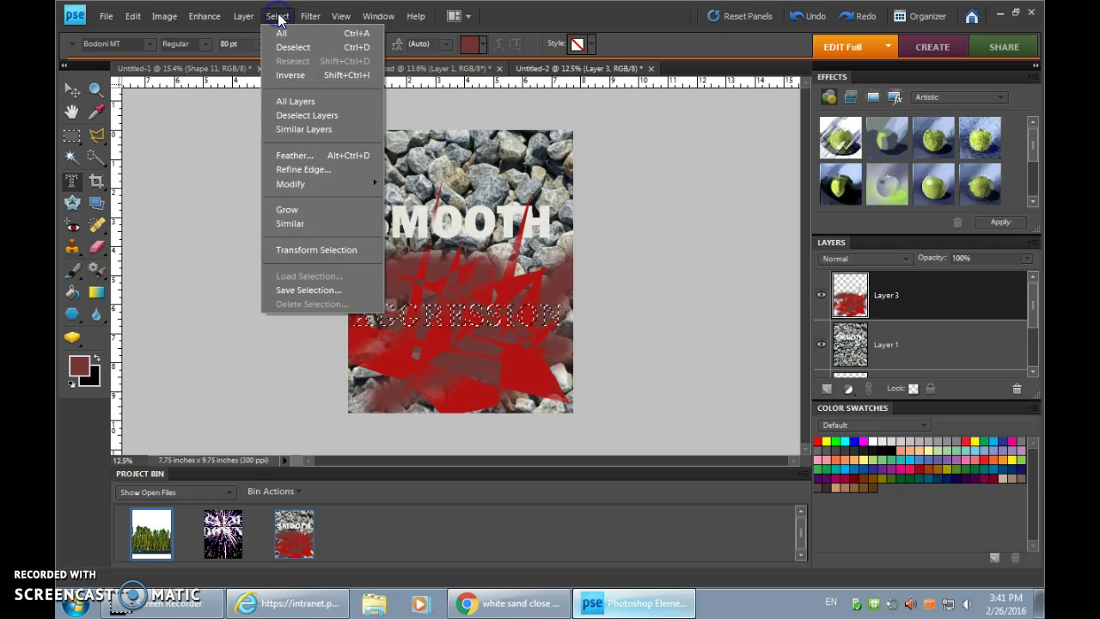
{"action": "left_click", "coordinate": [290, 75]}
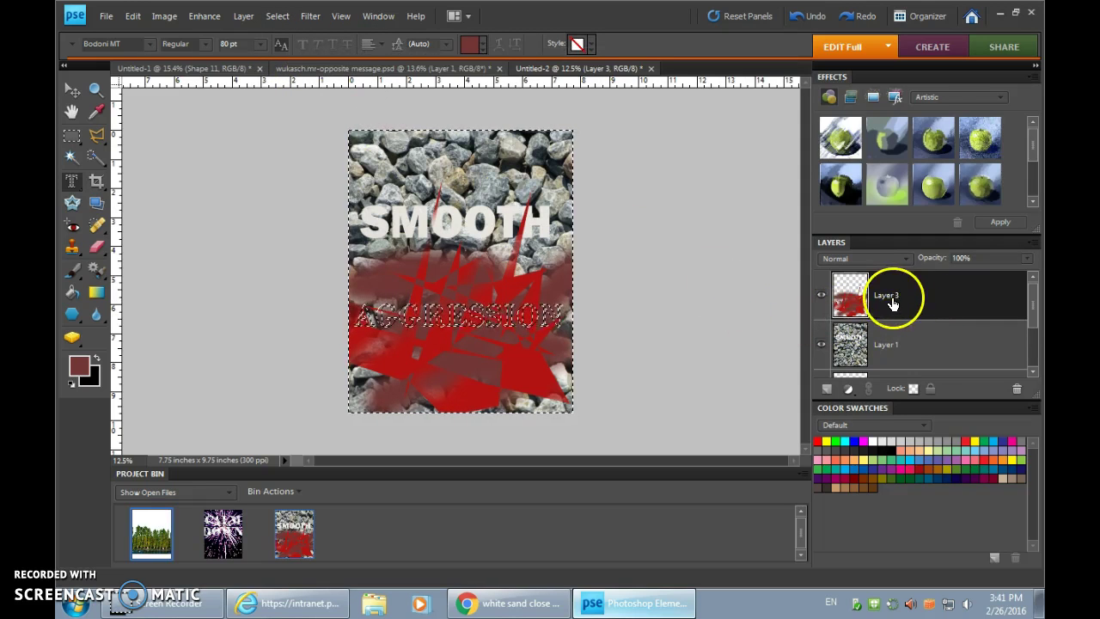
Step: Delete the red paint outside the letters, deselect, and drag AGGRESSION up beneath SMOOTH
{"action": "key", "text": "Delete"}
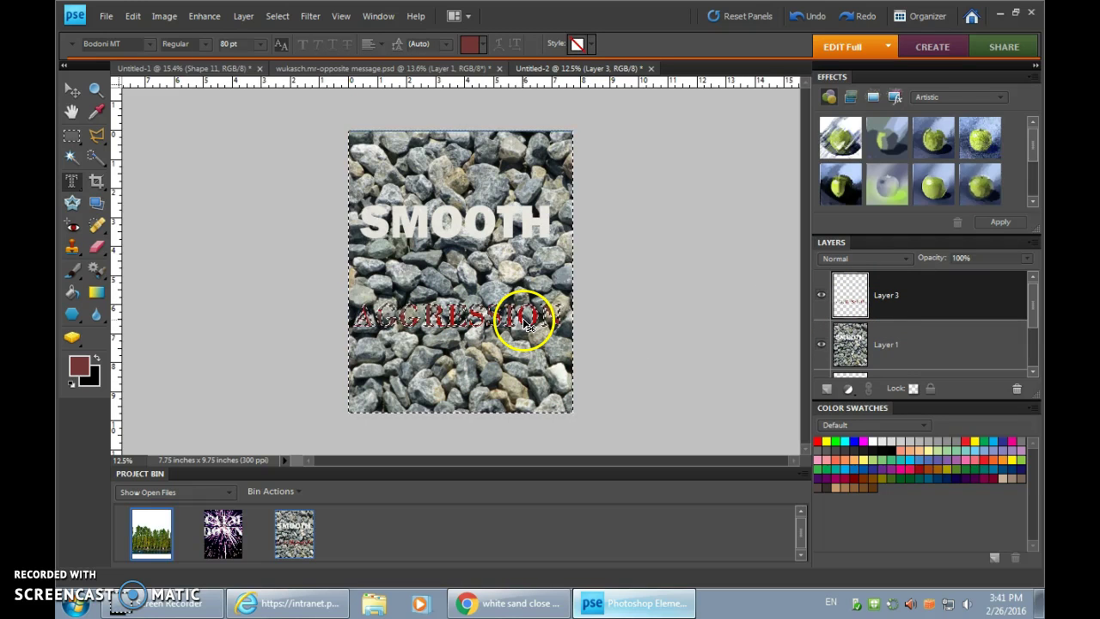
{"action": "key", "text": "ctrl+d"}
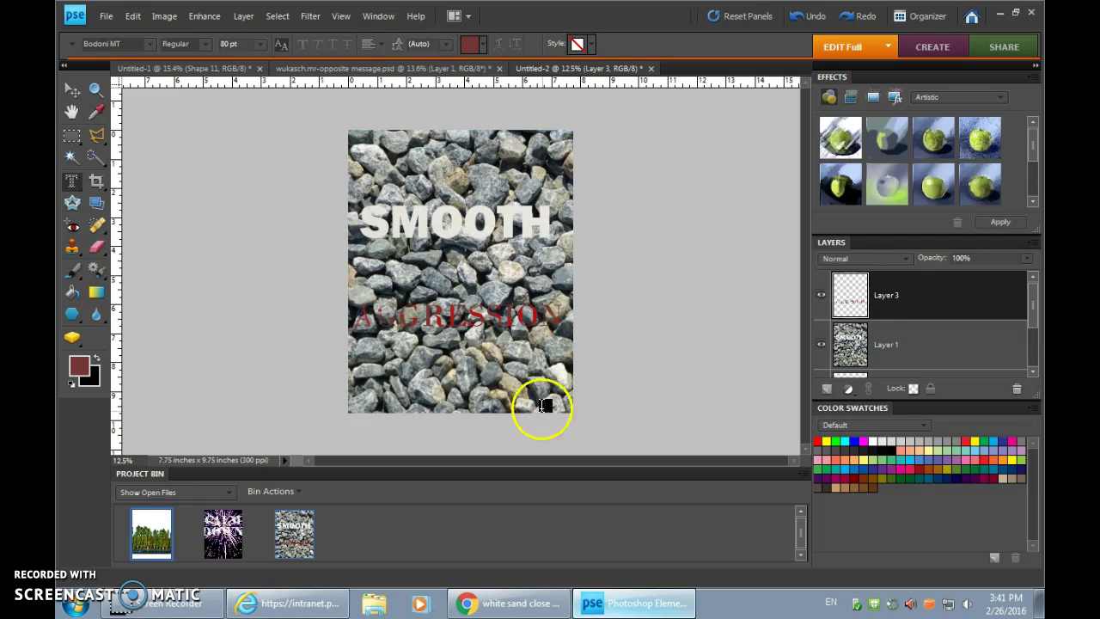
{"action": "left_click", "coordinate": [458, 320]}
{"action": "left_click_drag", "start_coordinate": [457, 319], "coordinate": [458, 247]}
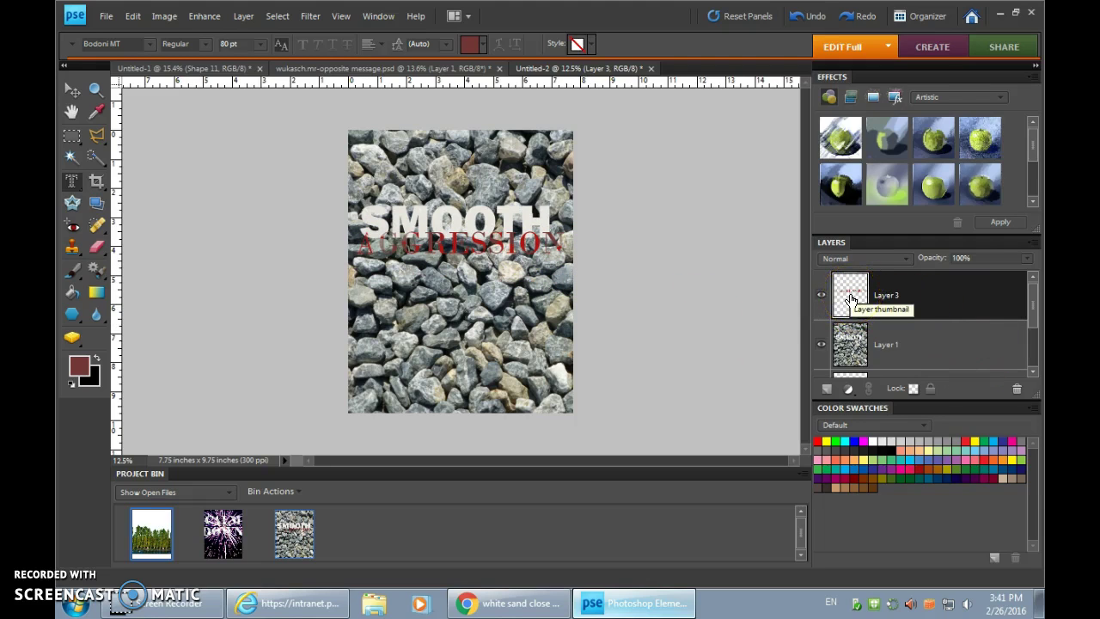
Step: Darken the AGGRESSION letters on Layer 3 with the Burn tool, then zoom in on SION
{"action": "left_click", "coordinate": [852, 296]}
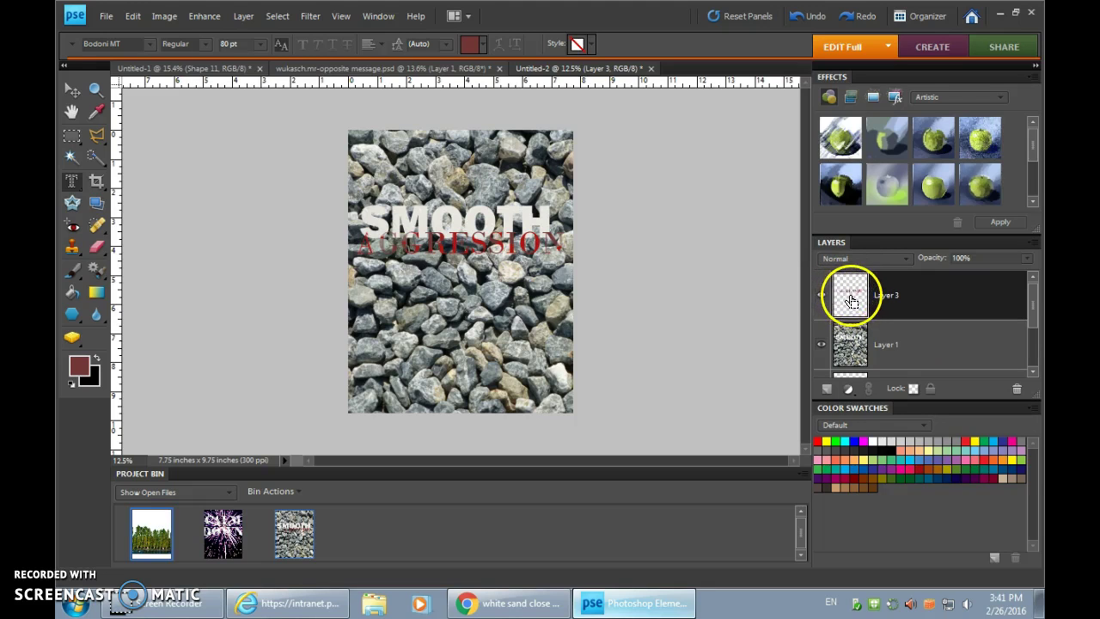
{"action": "left_click_drag", "start_coordinate": [852, 300], "coordinate": [425, 231]}
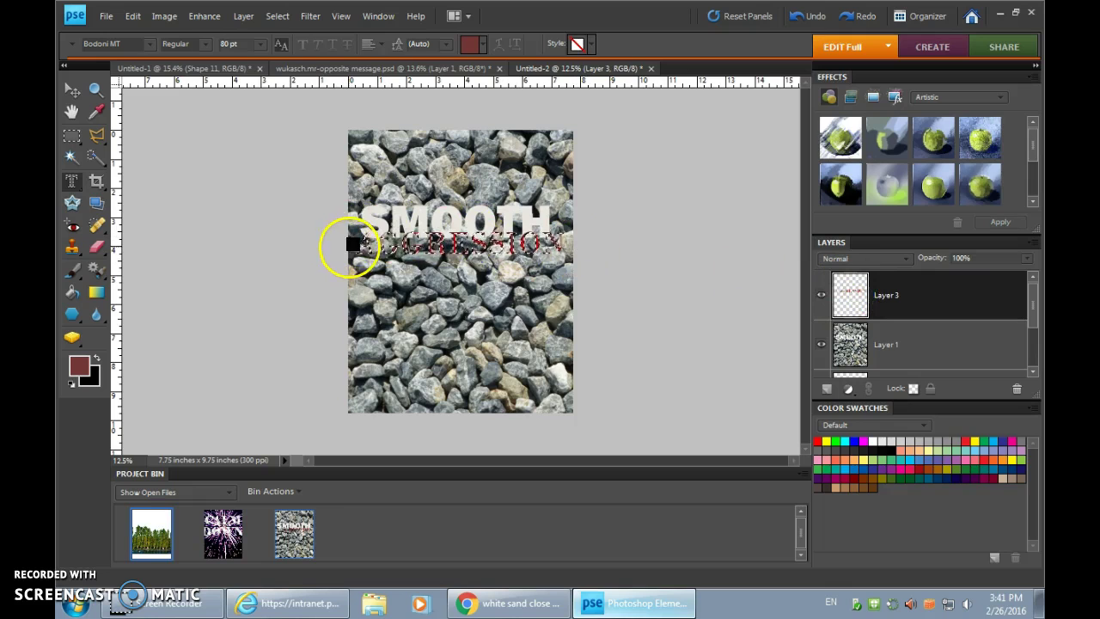
{"action": "left_click_drag", "start_coordinate": [515, 248], "coordinate": [593, 258]}
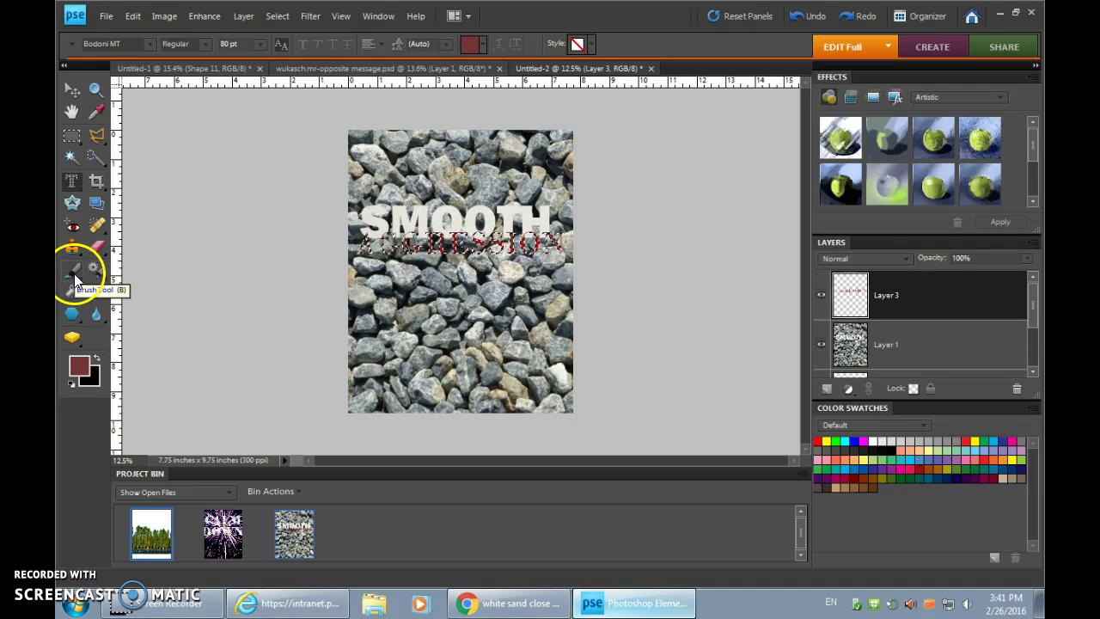
{"action": "left_click", "coordinate": [98, 314]}
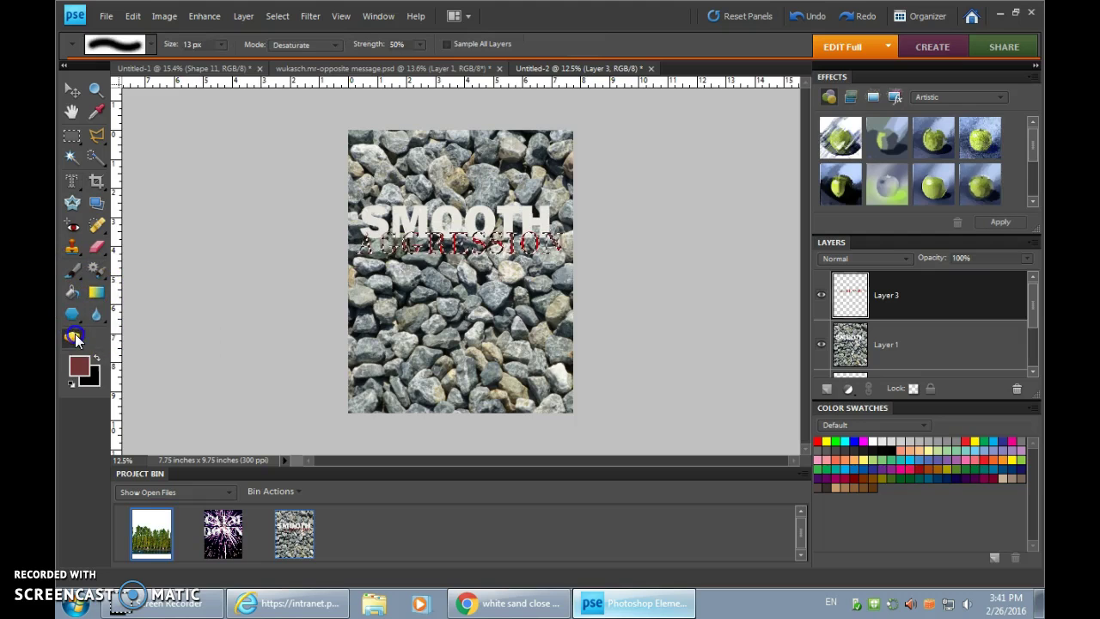
{"action": "left_click", "coordinate": [71, 338]}
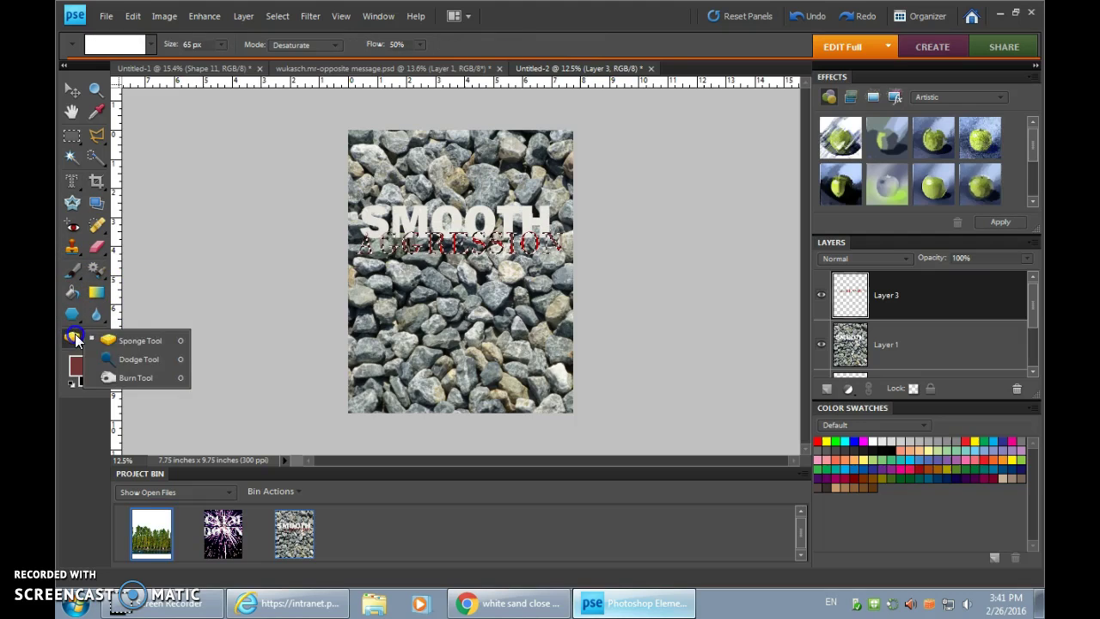
{"action": "left_click", "coordinate": [125, 376]}
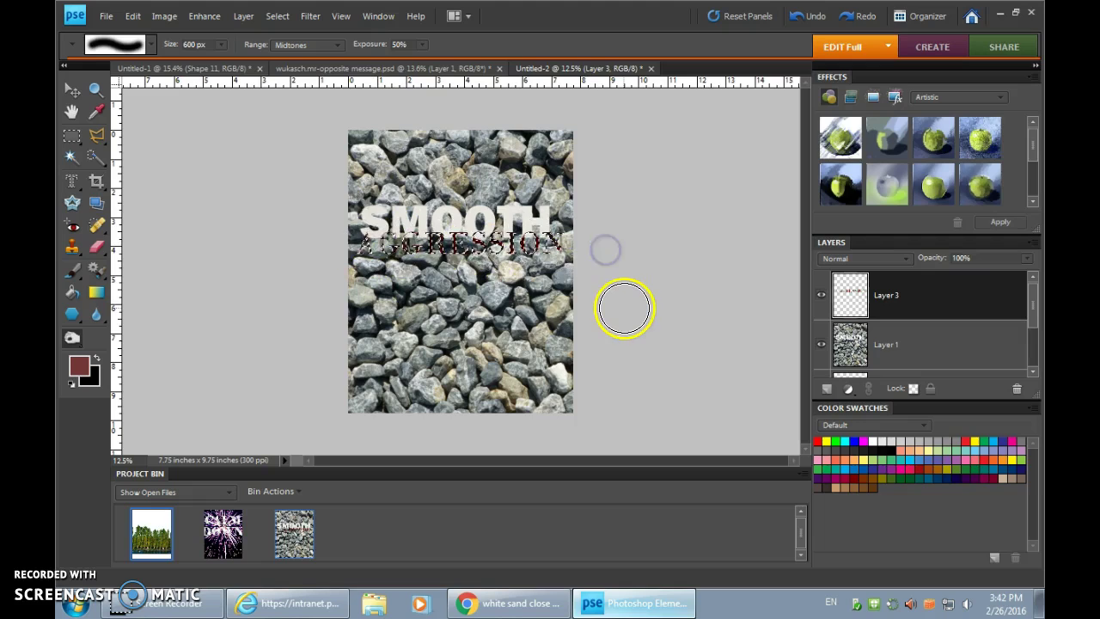
{"action": "mouse_move", "coordinate": [629, 314]}
{"action": "left_mouse_down"}
{"action": "mouse_move", "coordinate": [622, 342]}
{"action": "mouse_move", "coordinate": [654, 359]}
{"action": "mouse_move", "coordinate": [631, 330]}
{"action": "left_mouse_up"}
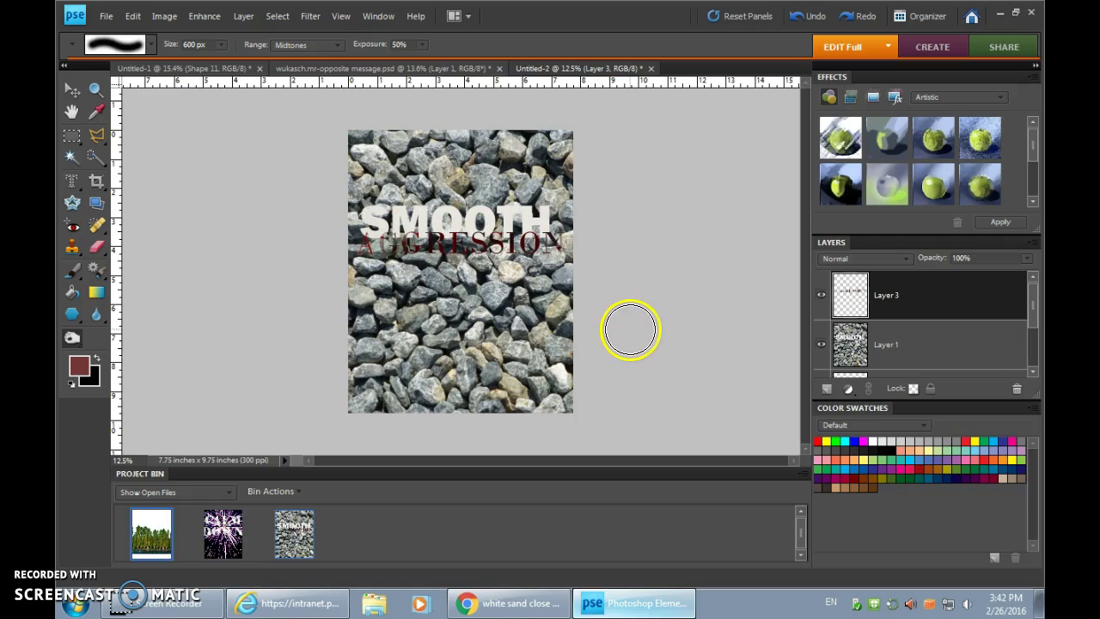
{"action": "left_click_drag", "start_coordinate": [503, 246], "coordinate": [570, 253]}
{"action": "left_click_drag", "start_coordinate": [626, 393], "coordinate": [659, 243]}
Step: Load the AGGRESSION letters from Layer 3 as a selection and burn them darker
{"action": "scroll", "coordinate": [658, 243], "scroll_direction": "left", "scroll_amount": 10}
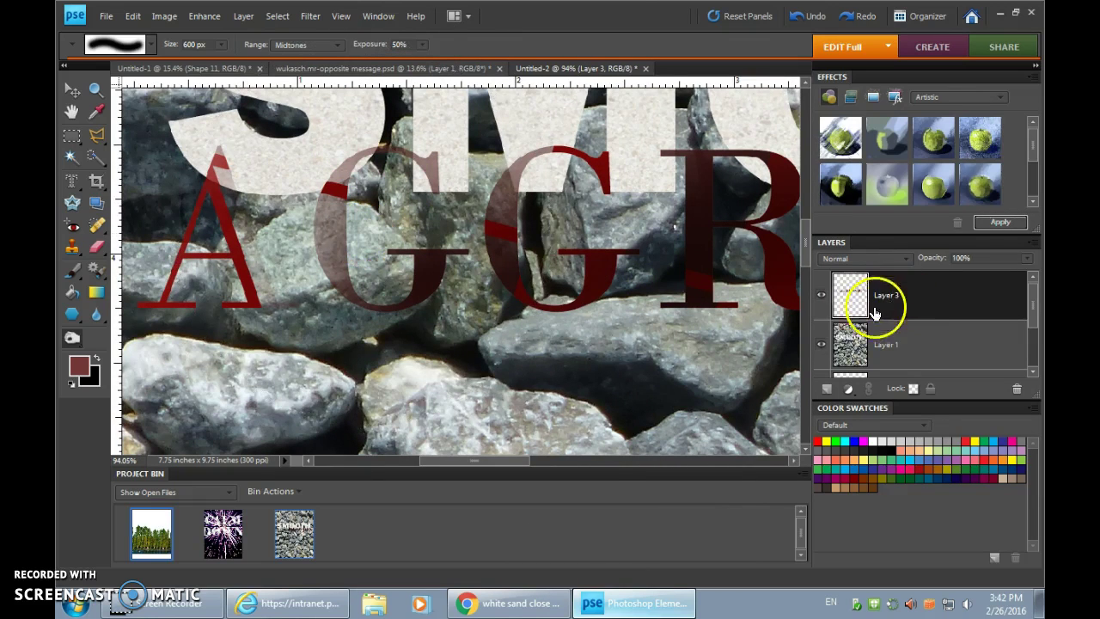
{"action": "left_click", "coordinate": [851, 295], "text": "ctrl"}
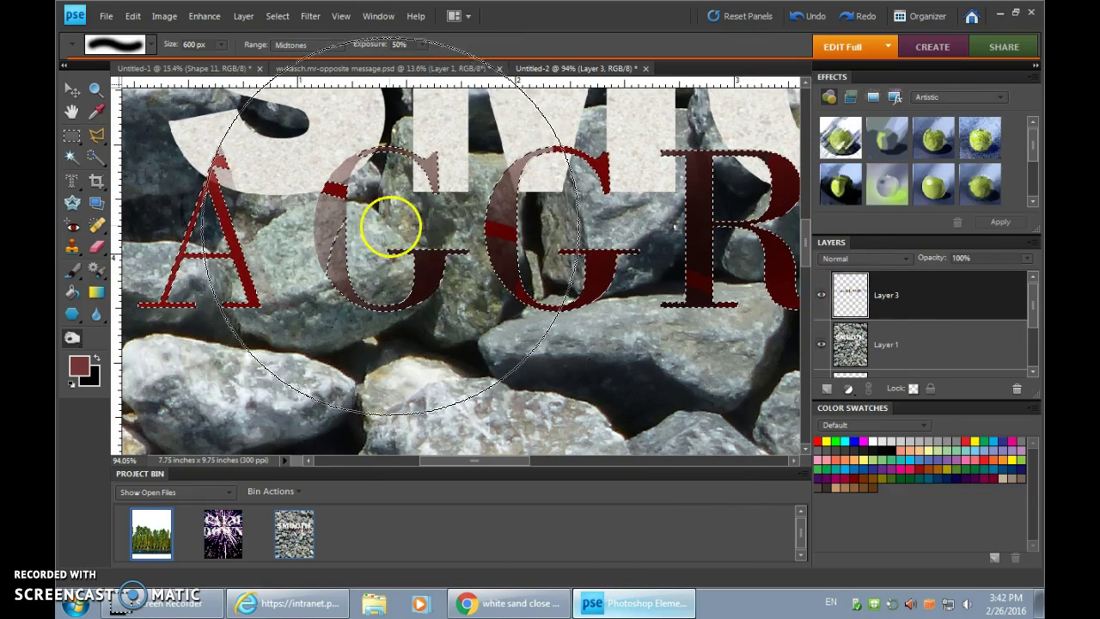
{"action": "mouse_move", "coordinate": [391, 226]}
{"action": "left_mouse_down"}
{"action": "mouse_move", "coordinate": [401, 218]}
{"action": "mouse_move", "coordinate": [683, 319]}
{"action": "mouse_move", "coordinate": [393, 253]}
{"action": "mouse_move", "coordinate": [462, 256]}
{"action": "left_mouse_up"}
Step: Magic Wand the first G, paint it solid dark red, and fit the poster with Ctrl+0
{"action": "left_click", "coordinate": [71, 156]}
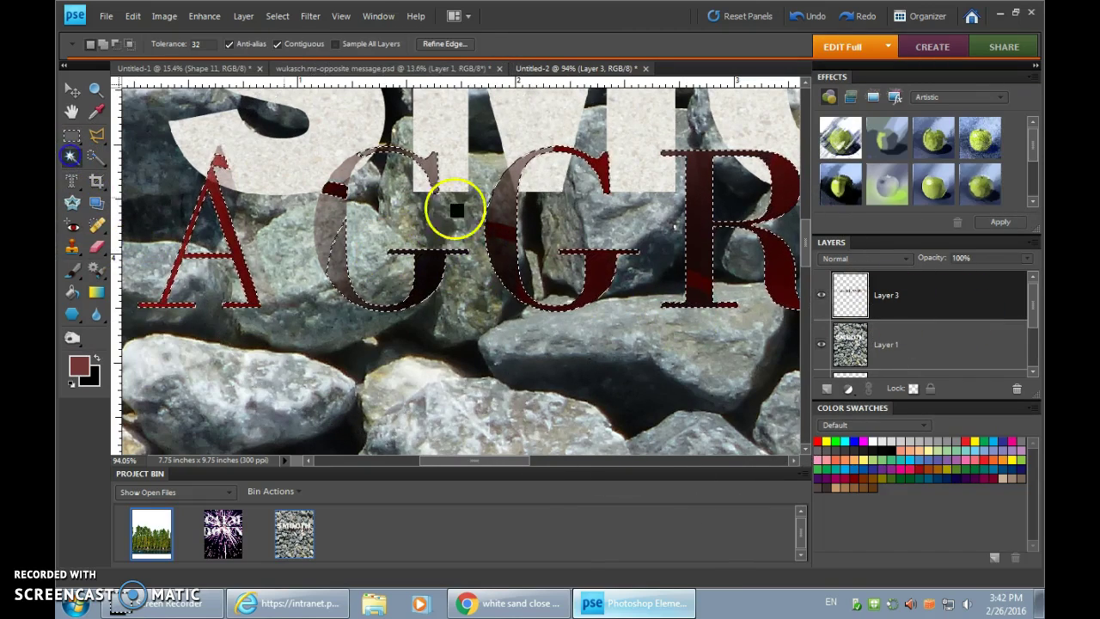
{"action": "left_click", "coordinate": [328, 226]}
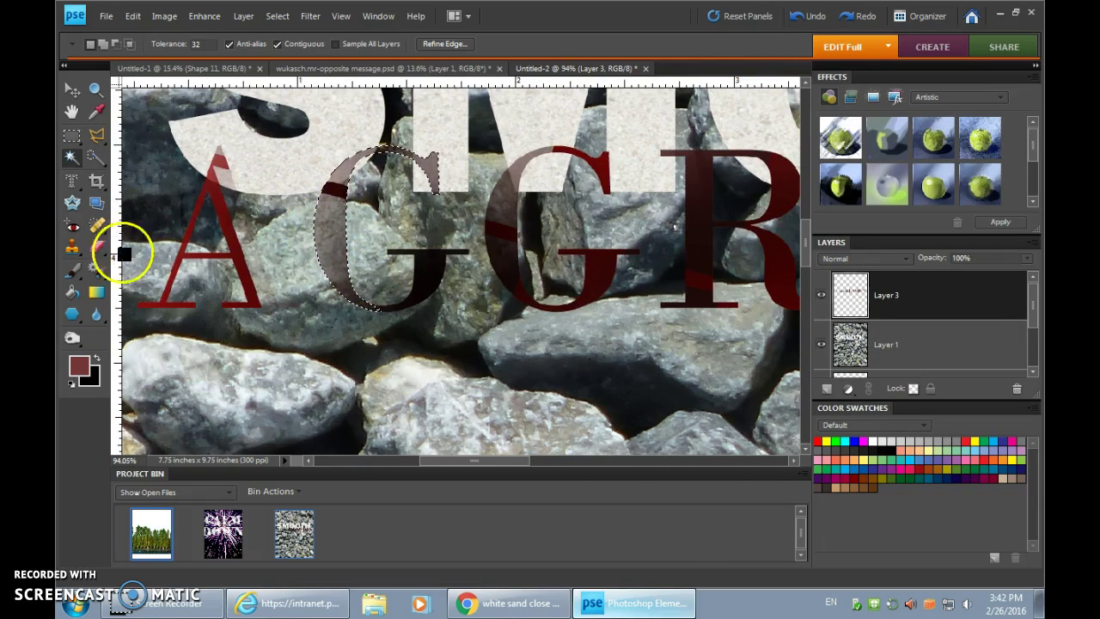
{"action": "left_click", "coordinate": [69, 266]}
{"action": "left_click", "coordinate": [344, 191]}
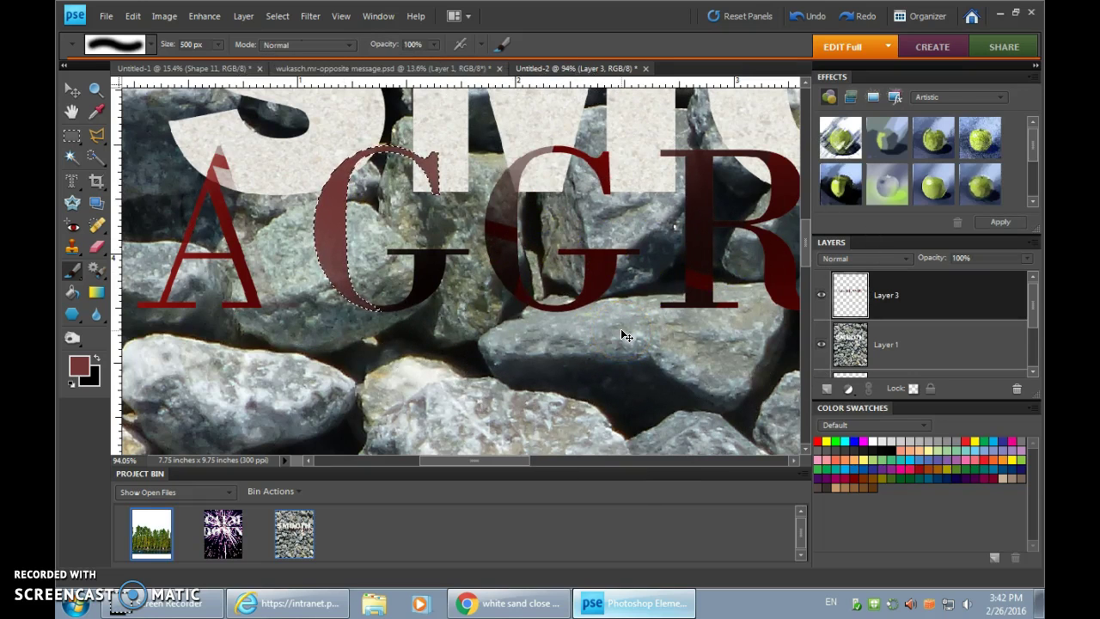
{"action": "key", "text": "ctrl+0"}
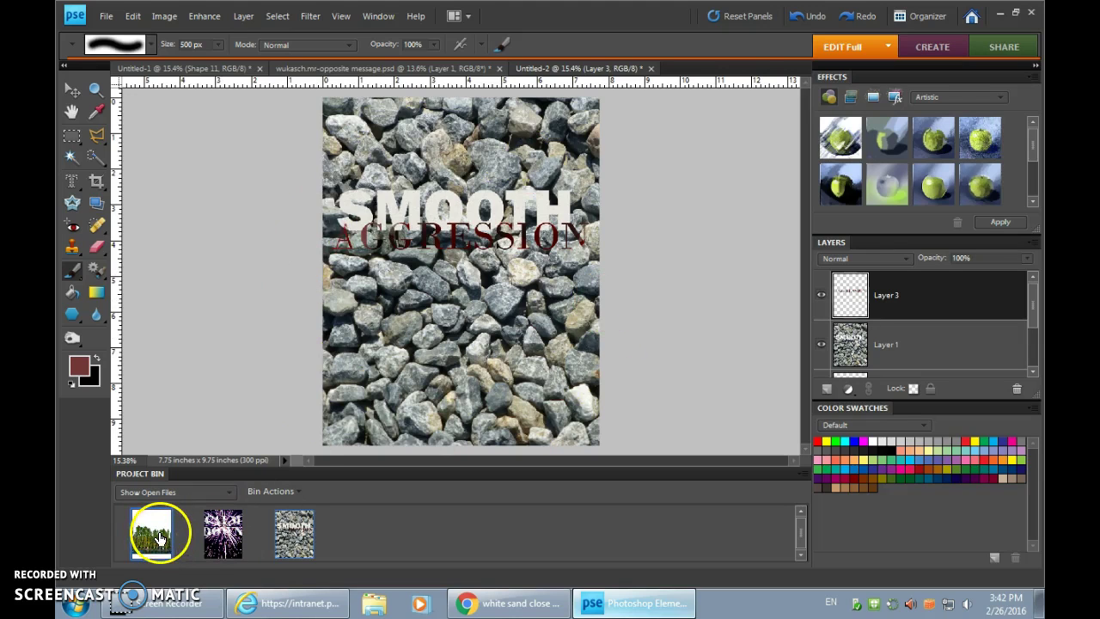
Step: Open the TREE MOUNTAIN trees document and show the blue Shape 11 triangle
{"action": "left_click", "coordinate": [161, 535]}
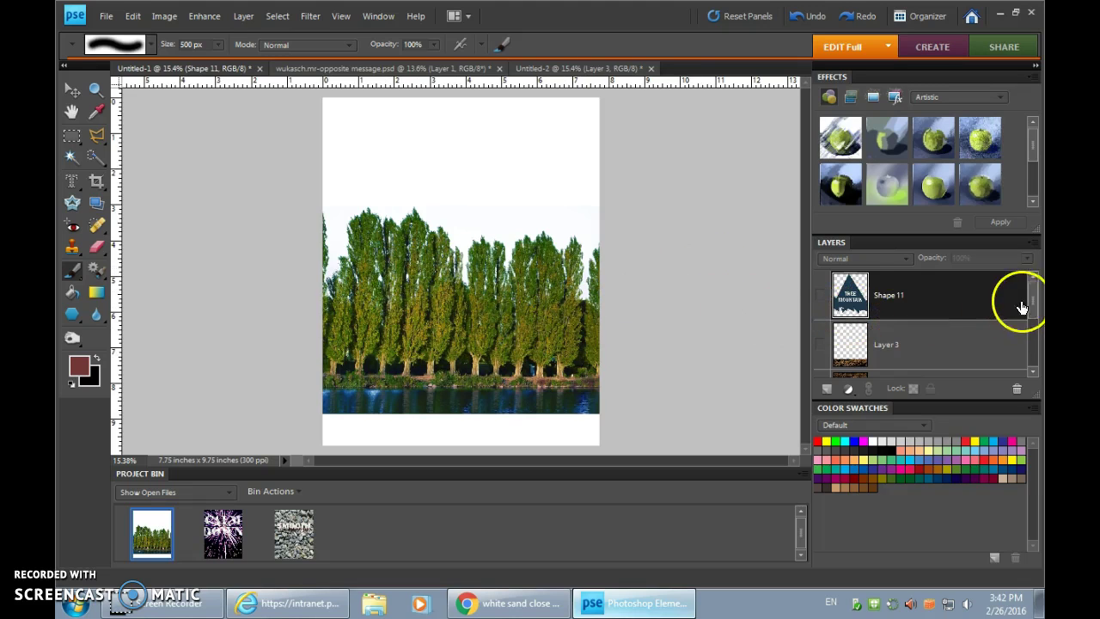
{"action": "left_click", "coordinate": [823, 296]}
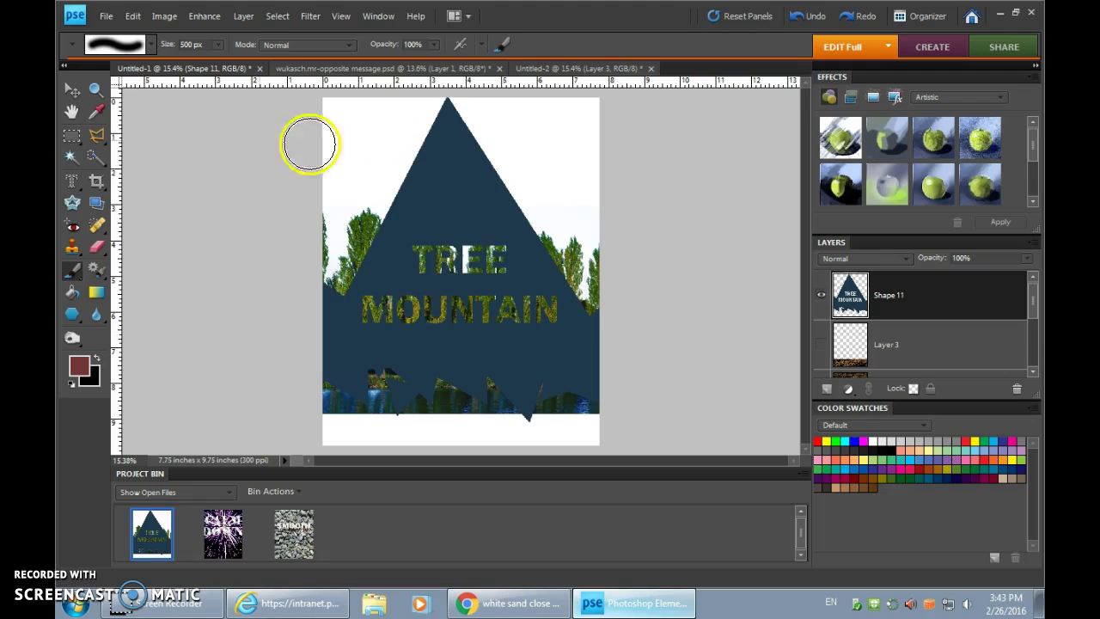
{"action": "left_click", "coordinate": [72, 314]}
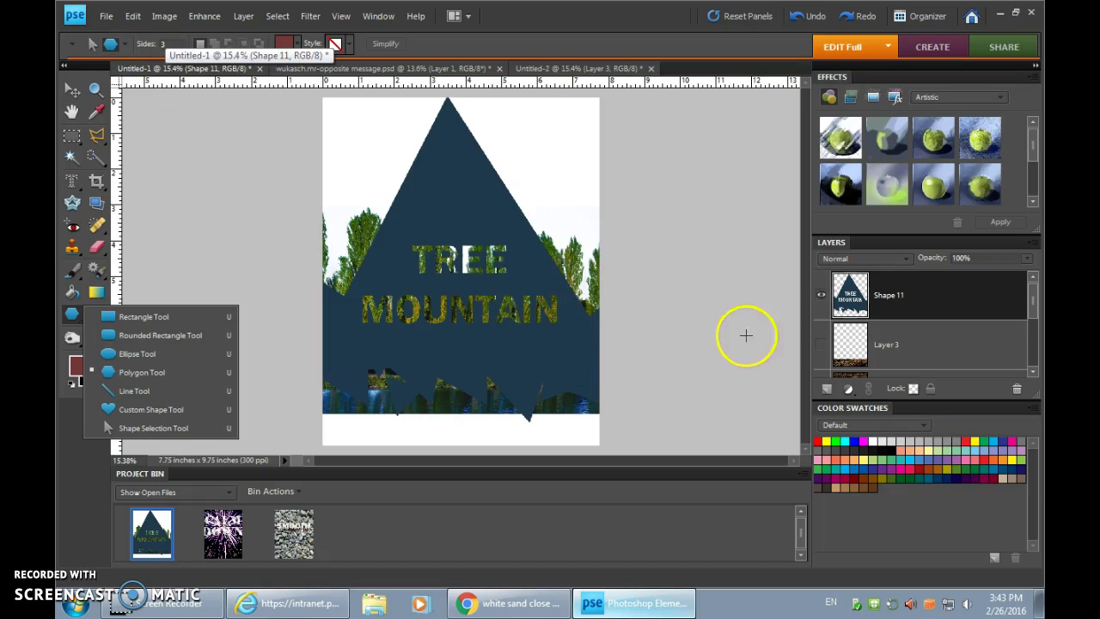
Step: Show the dirt strips on Layer 2 and Layer 3, then select the Shape 11 layer
{"action": "left_click", "coordinate": [818, 345]}
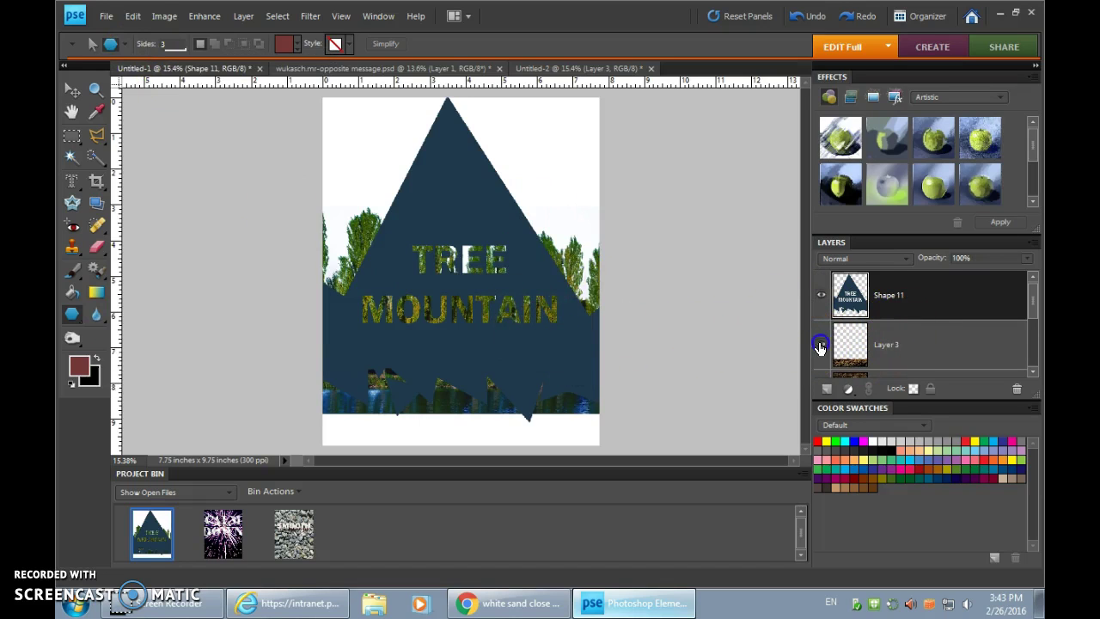
{"action": "left_click", "coordinate": [821, 345]}
{"action": "left_click_drag", "start_coordinate": [1032, 298], "coordinate": [1029, 351]}
{"action": "left_click", "coordinate": [821, 314]}
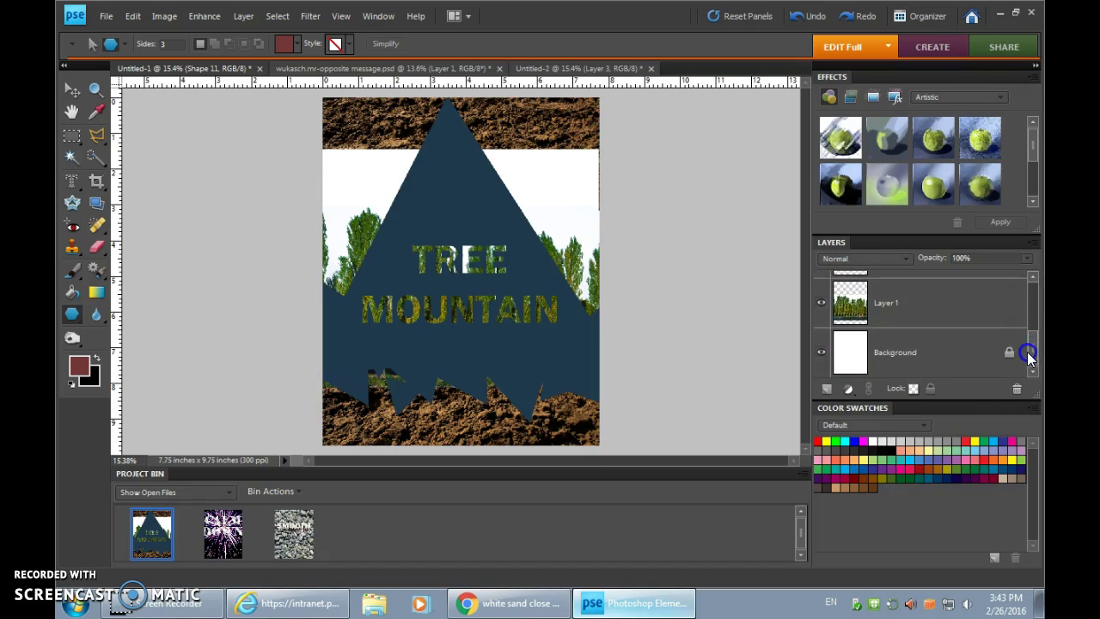
{"action": "left_click_drag", "start_coordinate": [1029, 353], "coordinate": [1037, 282]}
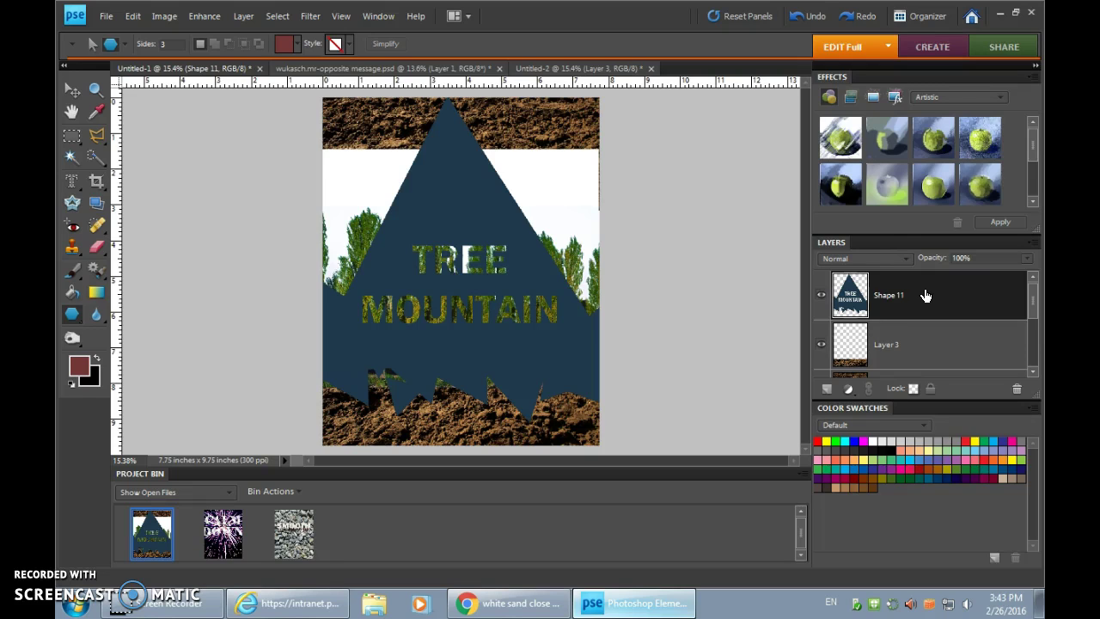
{"action": "left_click_drag", "start_coordinate": [896, 306], "coordinate": [892, 350]}
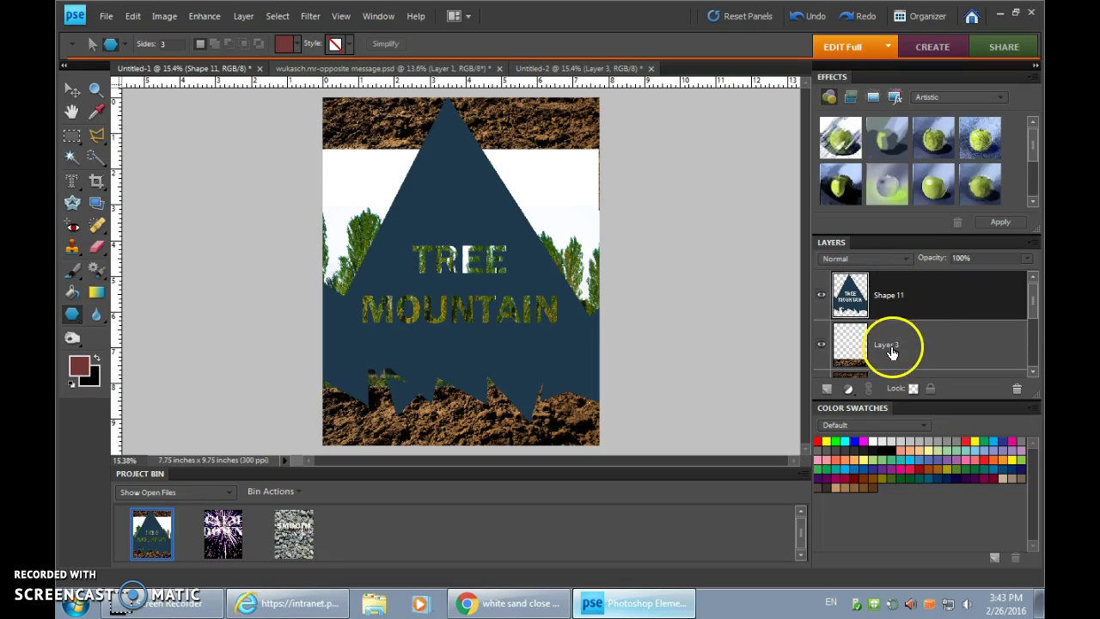
Step: Set the triangle's blend mode to Multiply, then back to Normal
{"action": "left_click", "coordinate": [908, 258]}
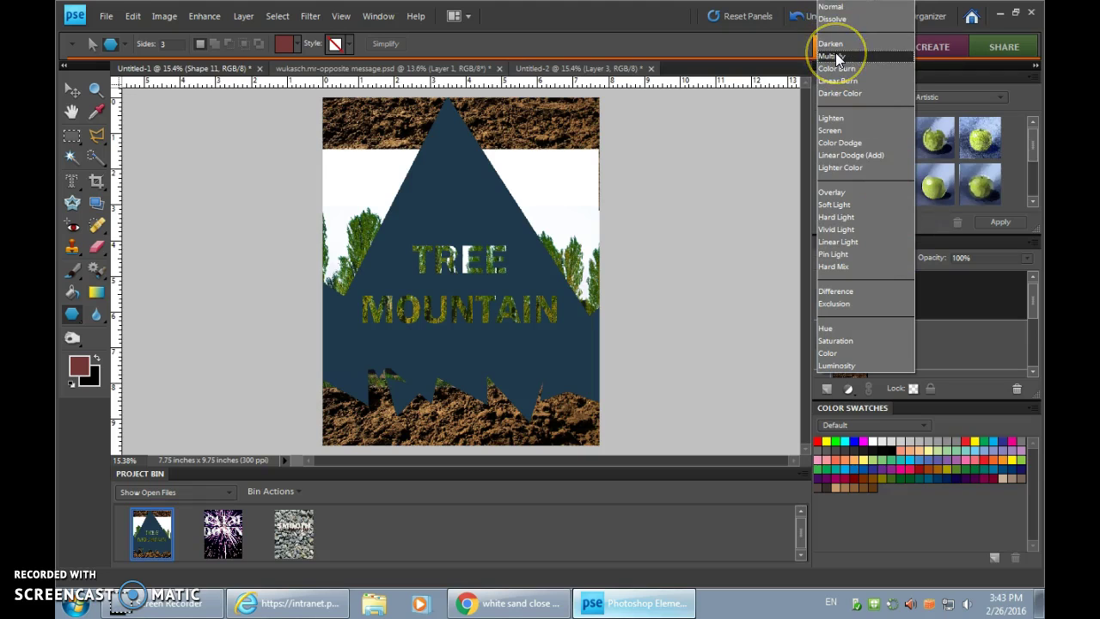
{"action": "left_click", "coordinate": [838, 57]}
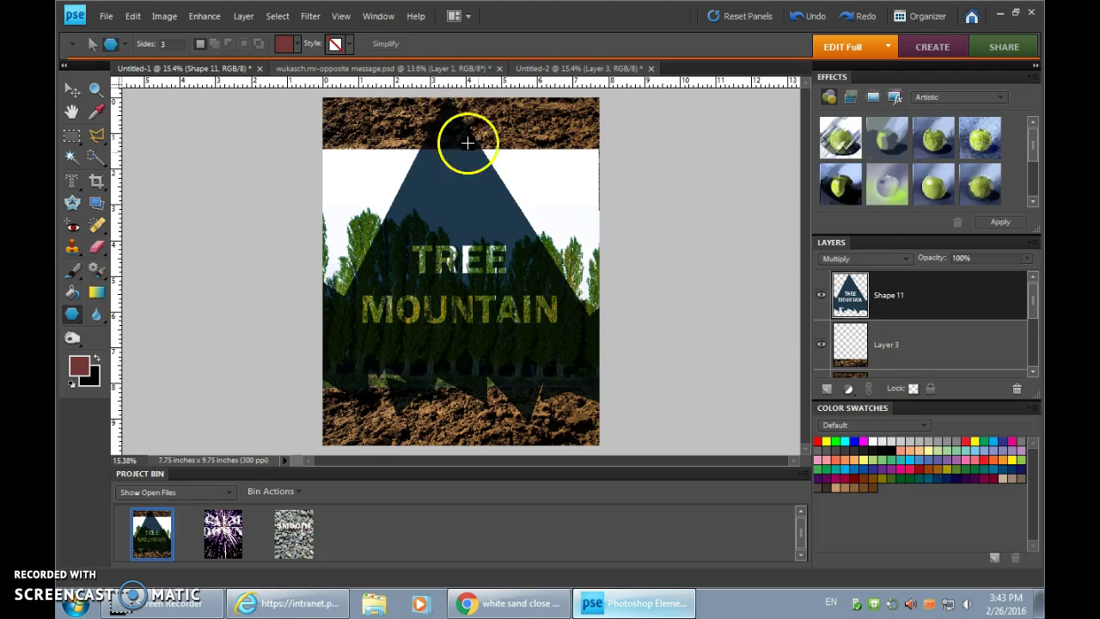
{"action": "left_click", "coordinate": [863, 260]}
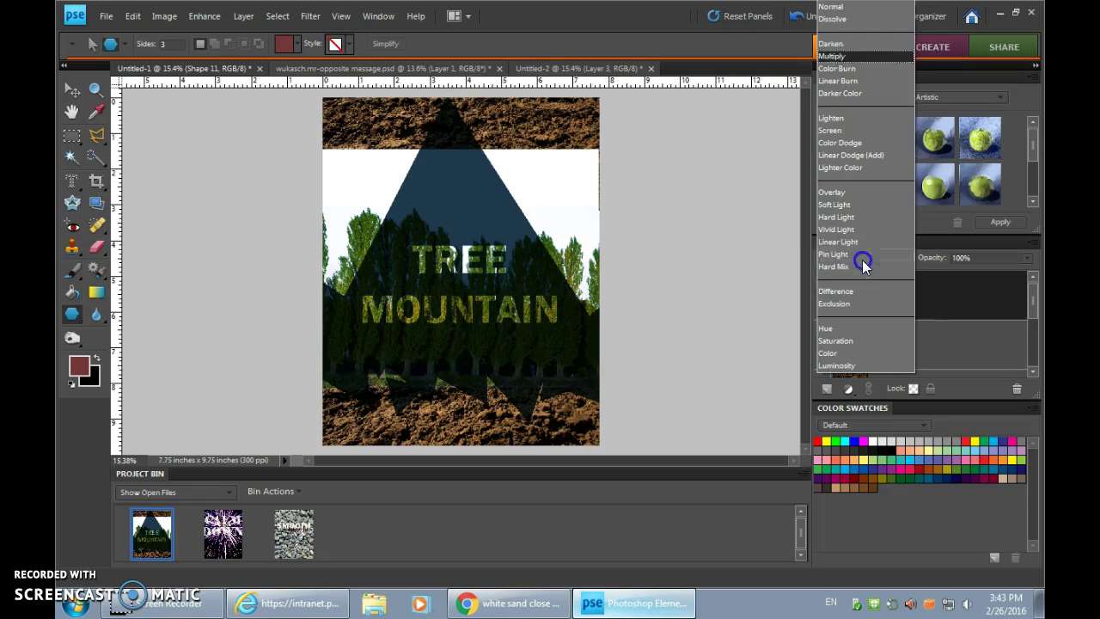
{"action": "left_click", "coordinate": [833, 15]}
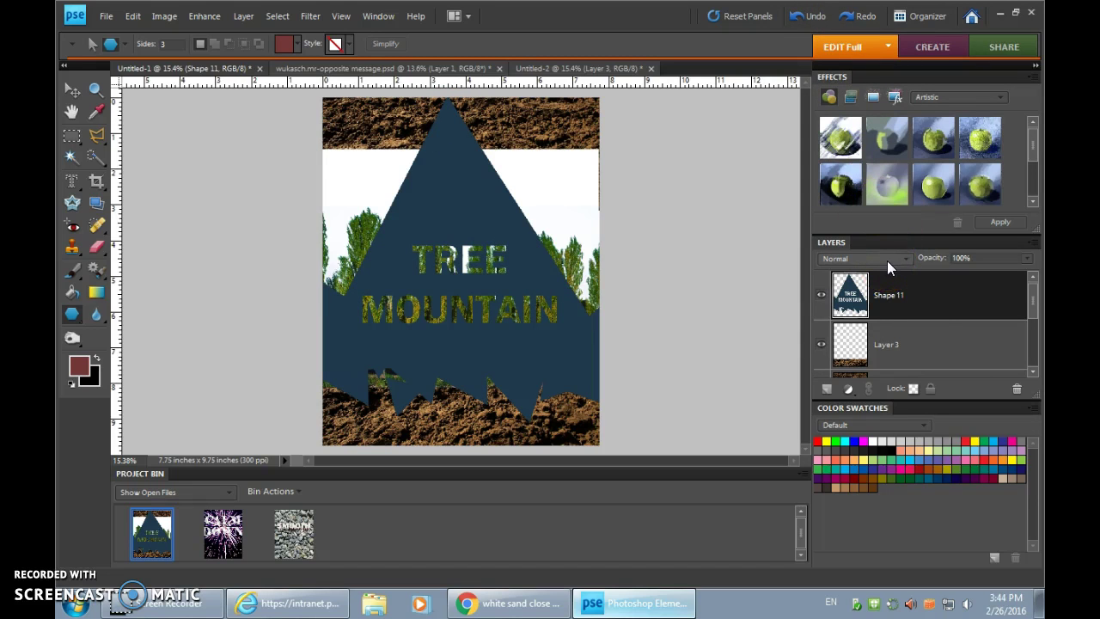
Step: Cycle through the blend modes and leave the triangle on Multiply
{"action": "scroll", "coordinate": [887, 261], "scroll_direction": "down", "scroll_amount": 3}
{"action": "scroll", "coordinate": [887, 260], "scroll_direction": "down", "scroll_amount": 2}
{"action": "scroll", "coordinate": [887, 260], "scroll_direction": "down", "scroll_amount": 2}
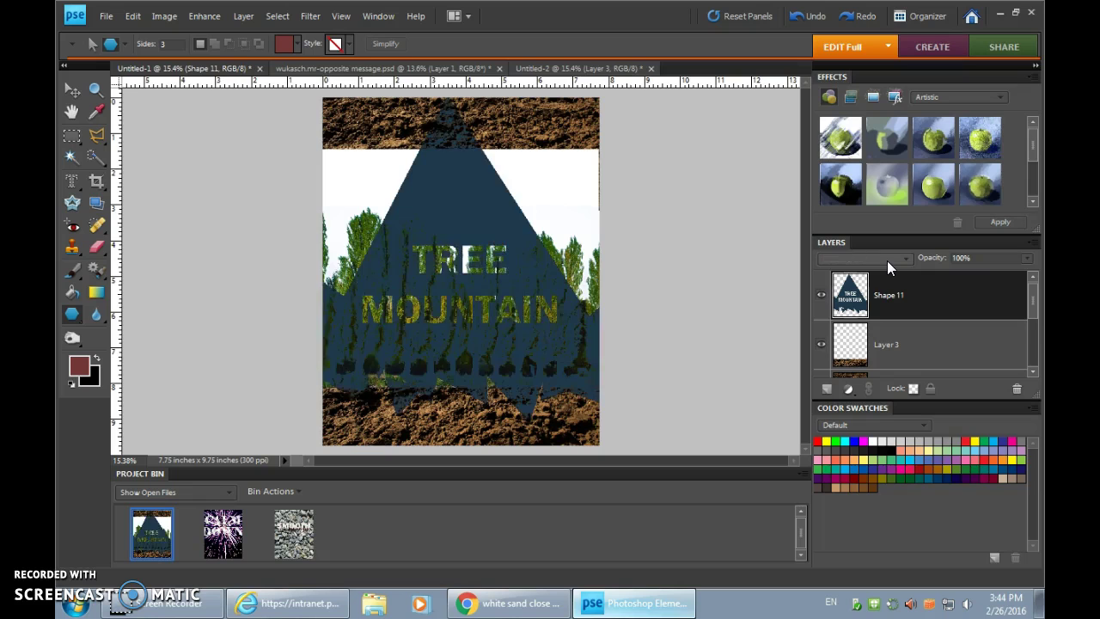
{"action": "scroll", "coordinate": [887, 260], "scroll_direction": "down", "scroll_amount": 5}
{"action": "scroll", "coordinate": [888, 260], "scroll_direction": "down", "scroll_amount": 5}
{"action": "scroll", "coordinate": [887, 260], "scroll_direction": "down", "scroll_amount": 1}
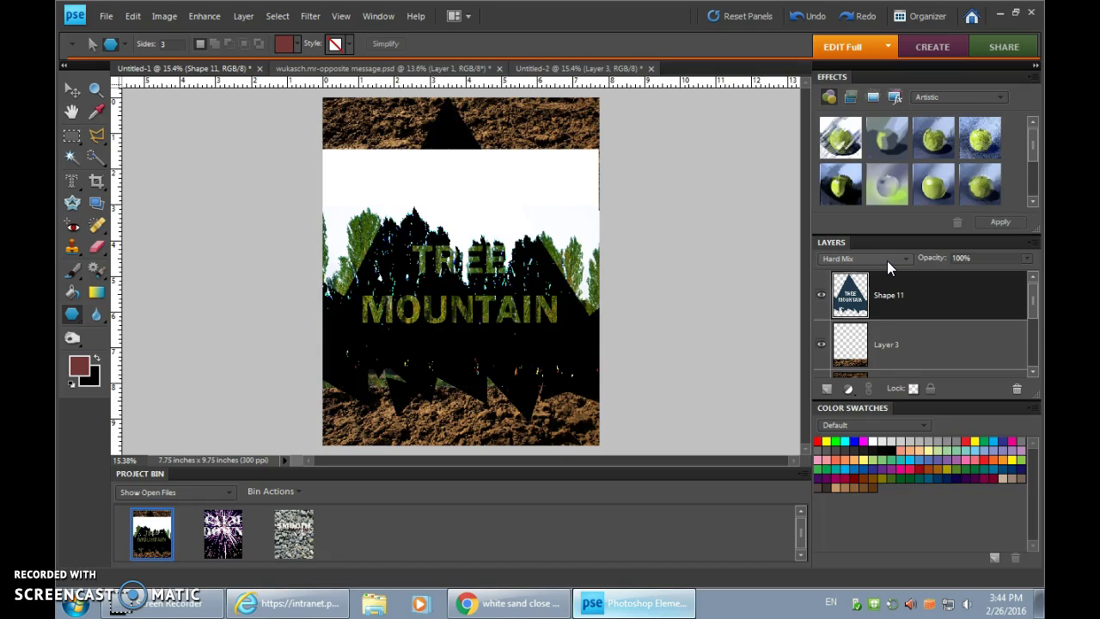
{"action": "scroll", "coordinate": [887, 260], "scroll_direction": "up", "scroll_amount": 15}
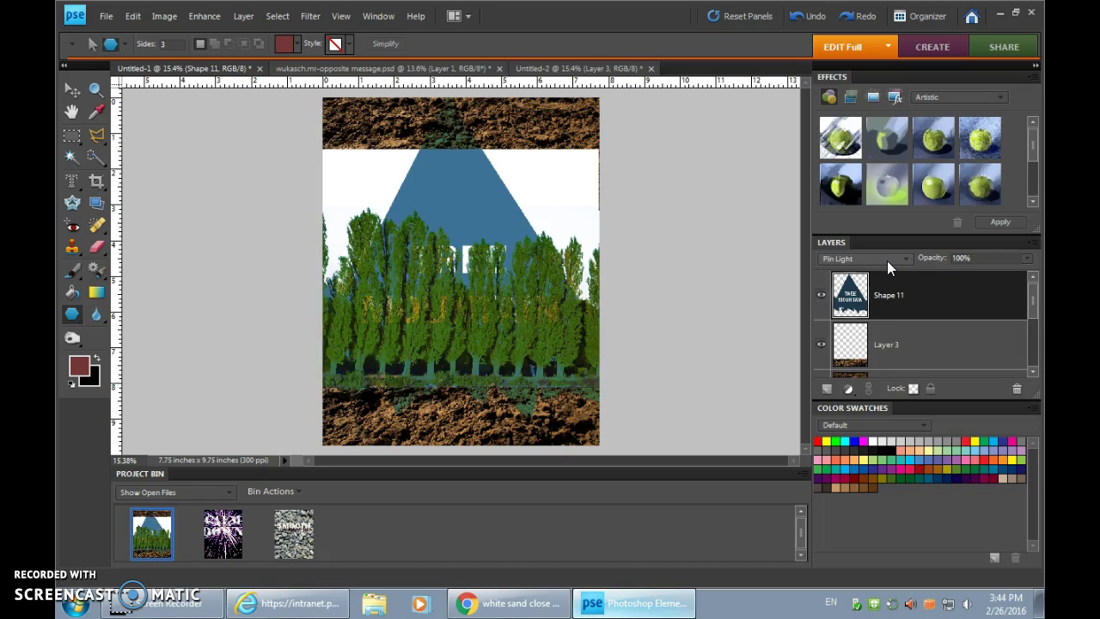
{"action": "left_click", "coordinate": [866, 260]}
{"action": "left_click", "coordinate": [1038, 324]}
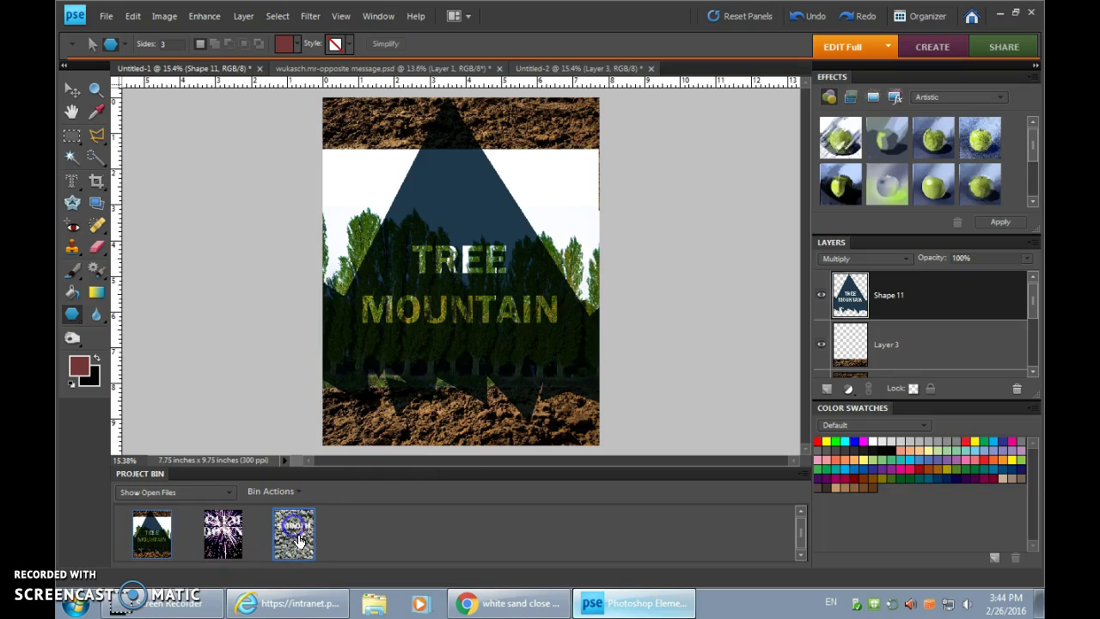
Step: Return to the SMOOTH AGGRESSION poster, zoom on SMOOTH, and load its letters as a selection
{"action": "left_click", "coordinate": [294, 533]}
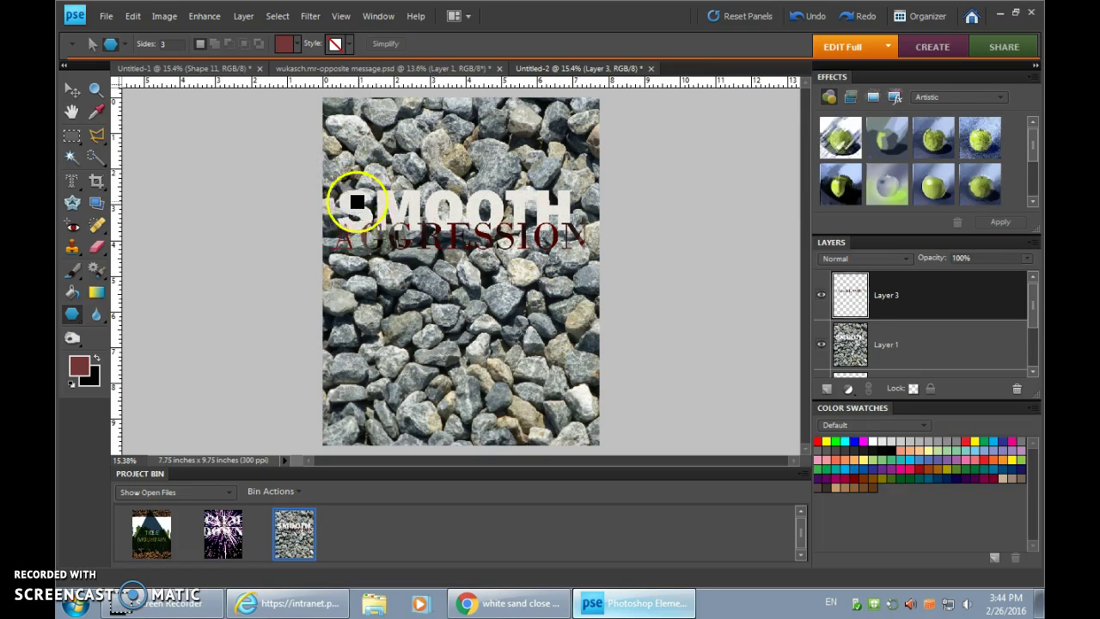
{"action": "left_click_drag", "start_coordinate": [319, 163], "coordinate": [398, 263]}
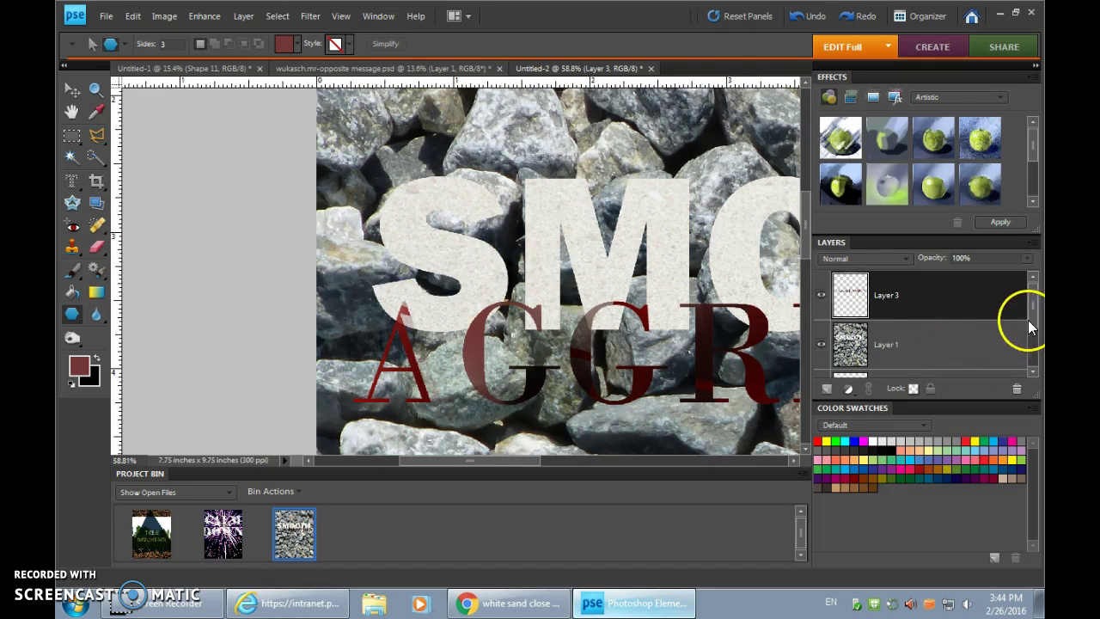
{"action": "left_click_drag", "start_coordinate": [1033, 301], "coordinate": [1034, 331]}
{"action": "left_click", "coordinate": [881, 326]}
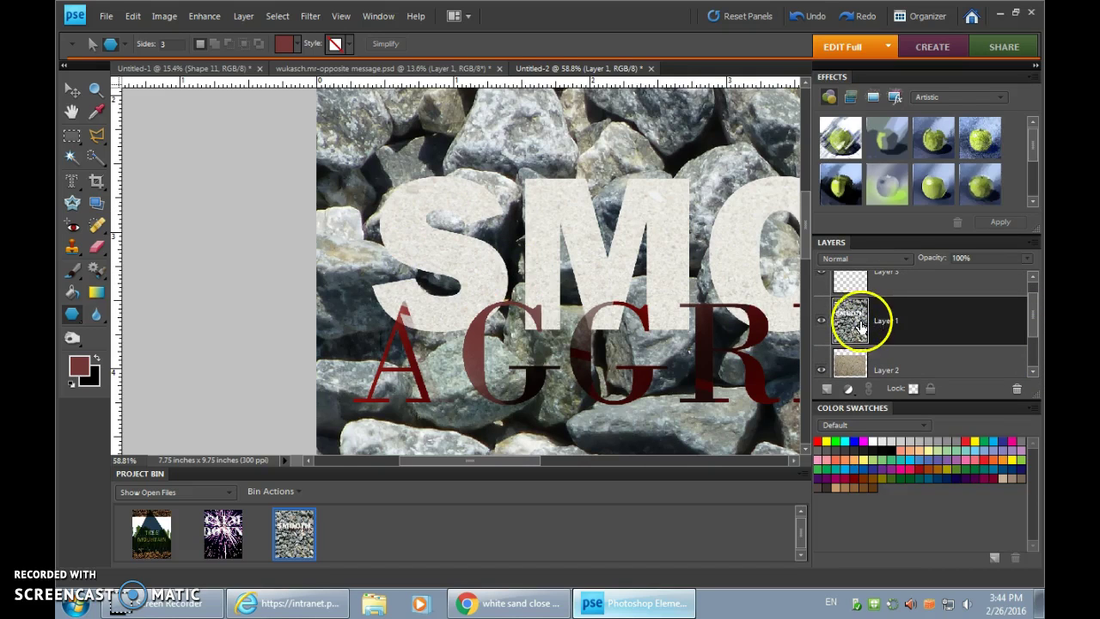
{"action": "left_click", "coordinate": [852, 329], "text": "ctrl"}
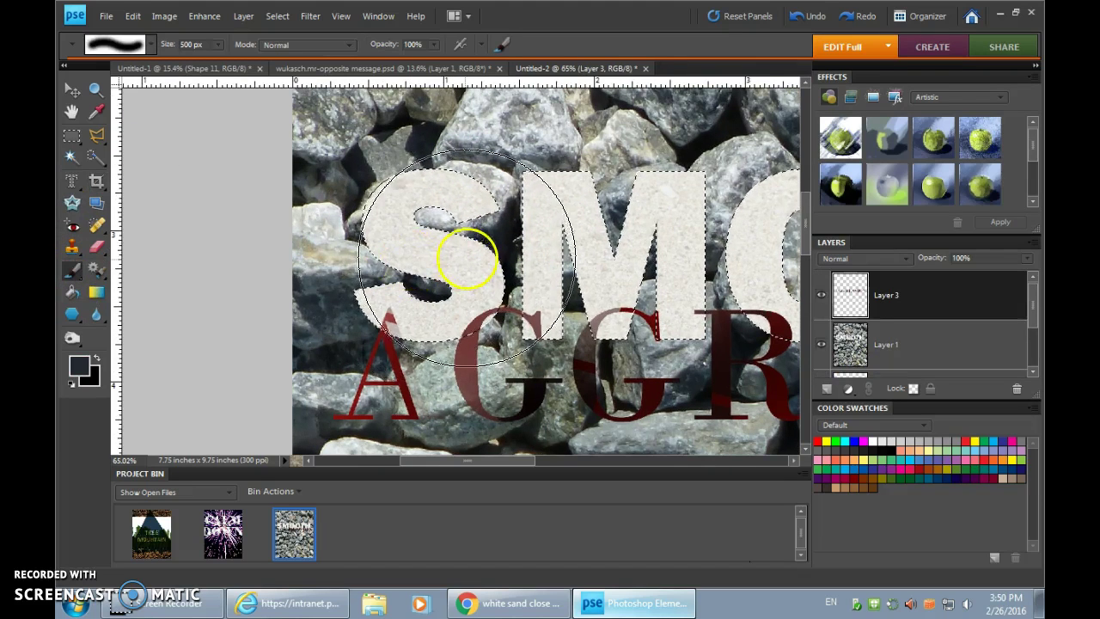
Step: Burn the S of SMOOTH darker with the Burn tool at Midtones, 50% exposure
{"action": "mouse_move", "coordinate": [421, 244]}
{"action": "left_mouse_down"}
{"action": "mouse_move", "coordinate": [381, 237]}
{"action": "mouse_move", "coordinate": [434, 230]}
{"action": "mouse_move", "coordinate": [381, 233]}
{"action": "left_mouse_up"}
{"action": "left_click", "coordinate": [73, 336]}
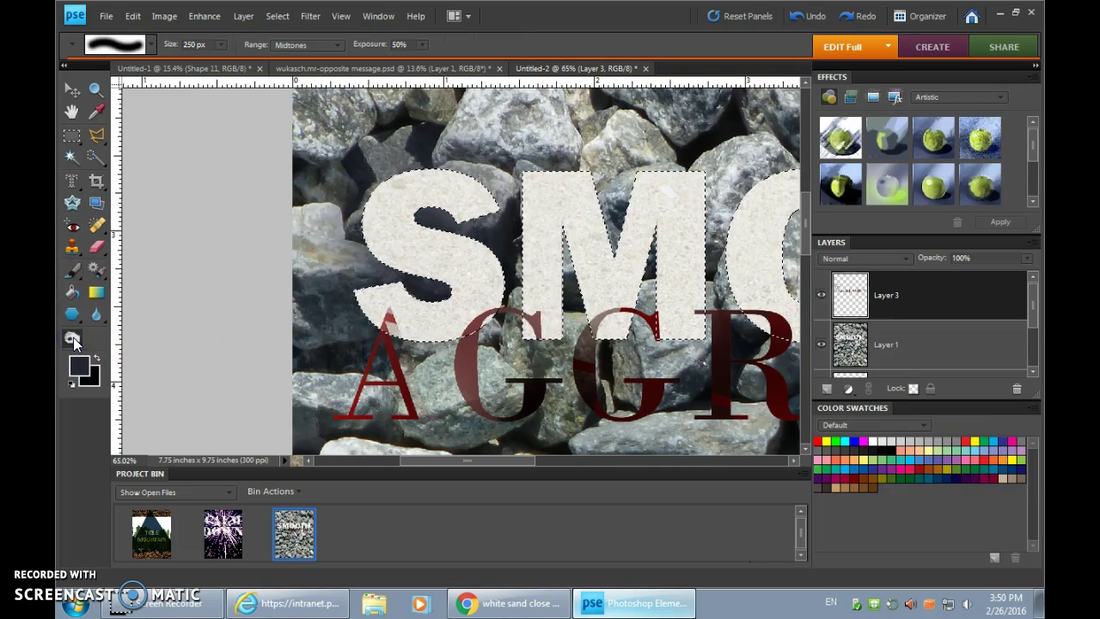
{"action": "left_click", "coordinate": [74, 337]}
{"action": "left_click", "coordinate": [600, 258]}
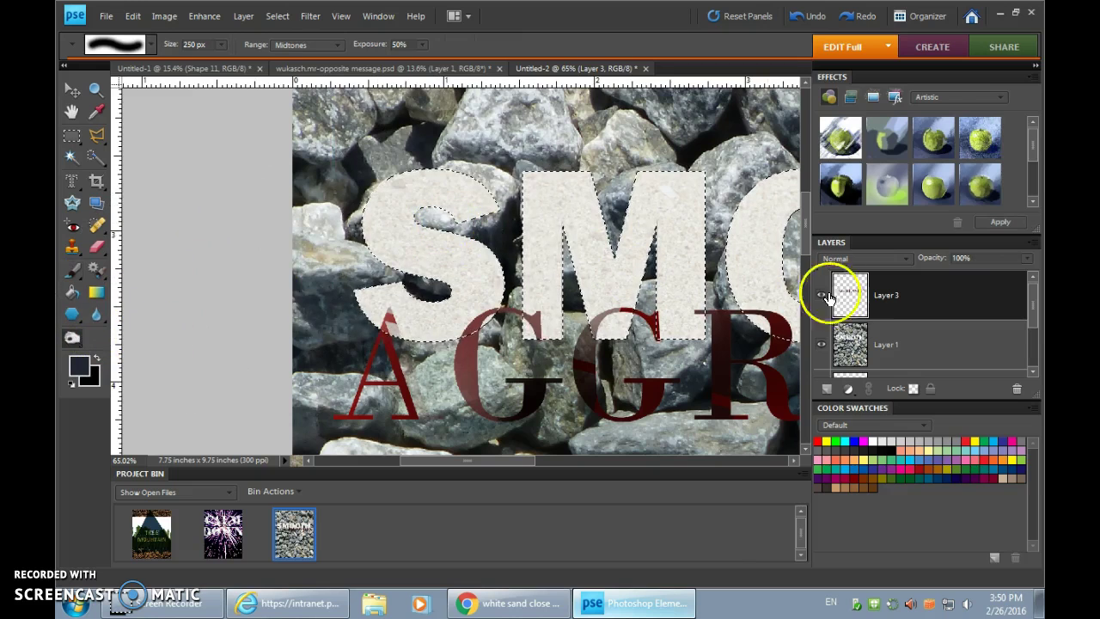
{"action": "left_click", "coordinate": [893, 345]}
{"action": "left_click_drag", "start_coordinate": [434, 216], "coordinate": [438, 214]}
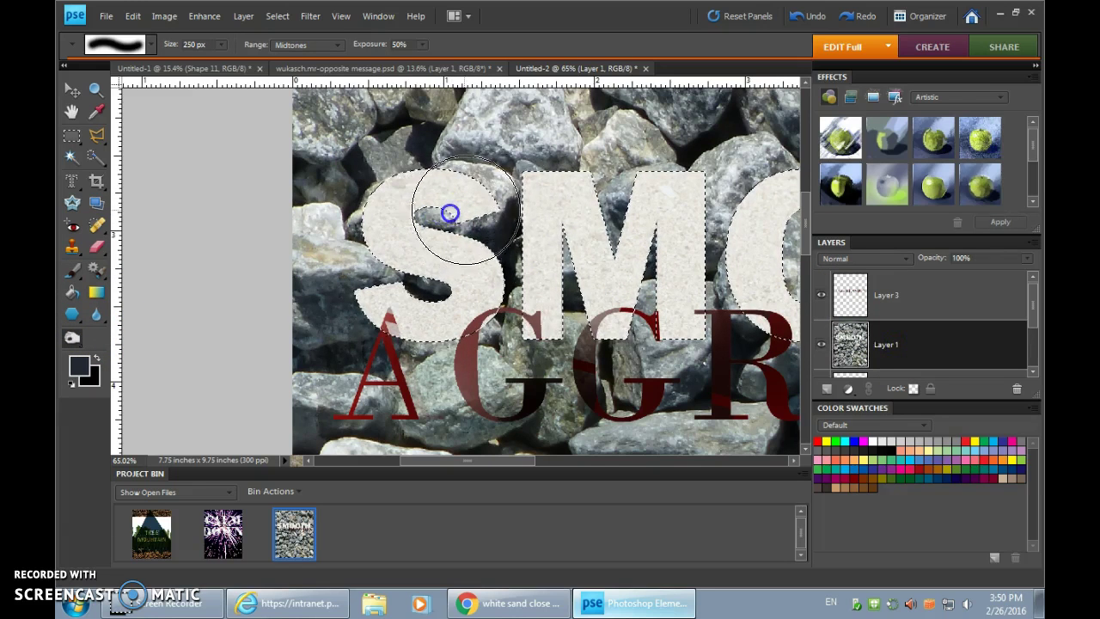